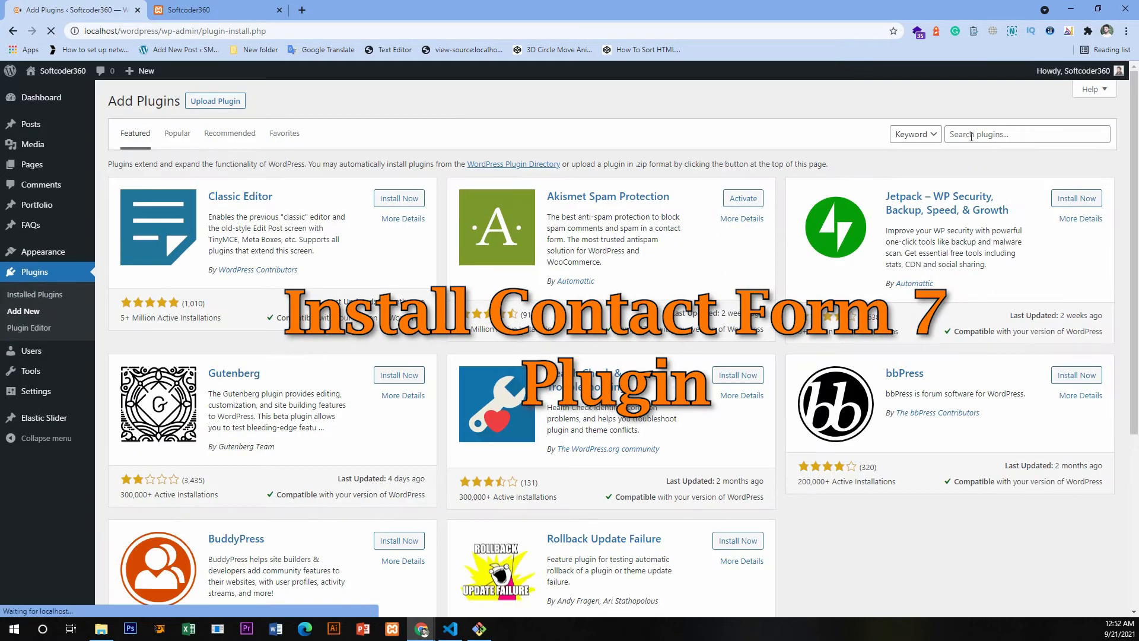
- Find the Contact Form 7 plugin in the plugin directory, then install and activate it
click(971, 136)
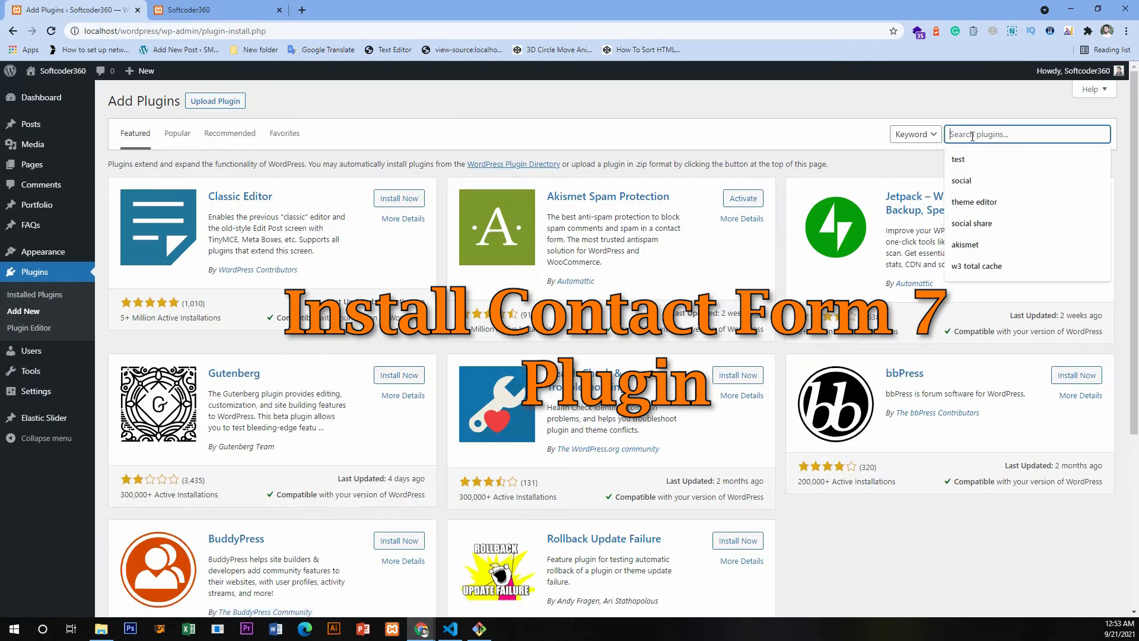
text(Contact Form 7)
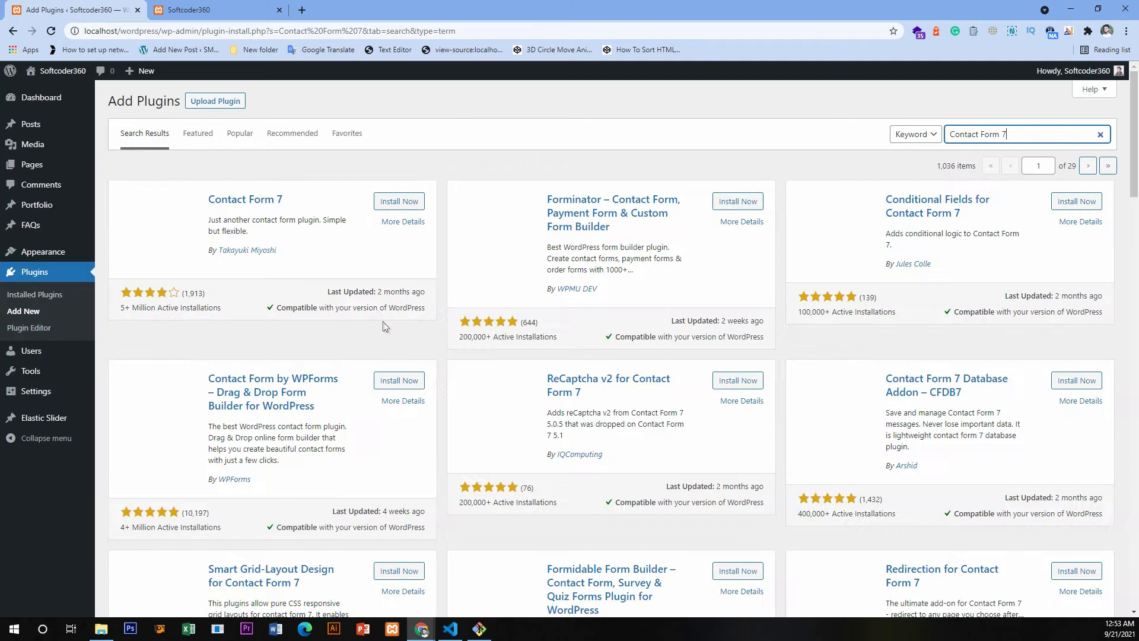
click(391, 202)
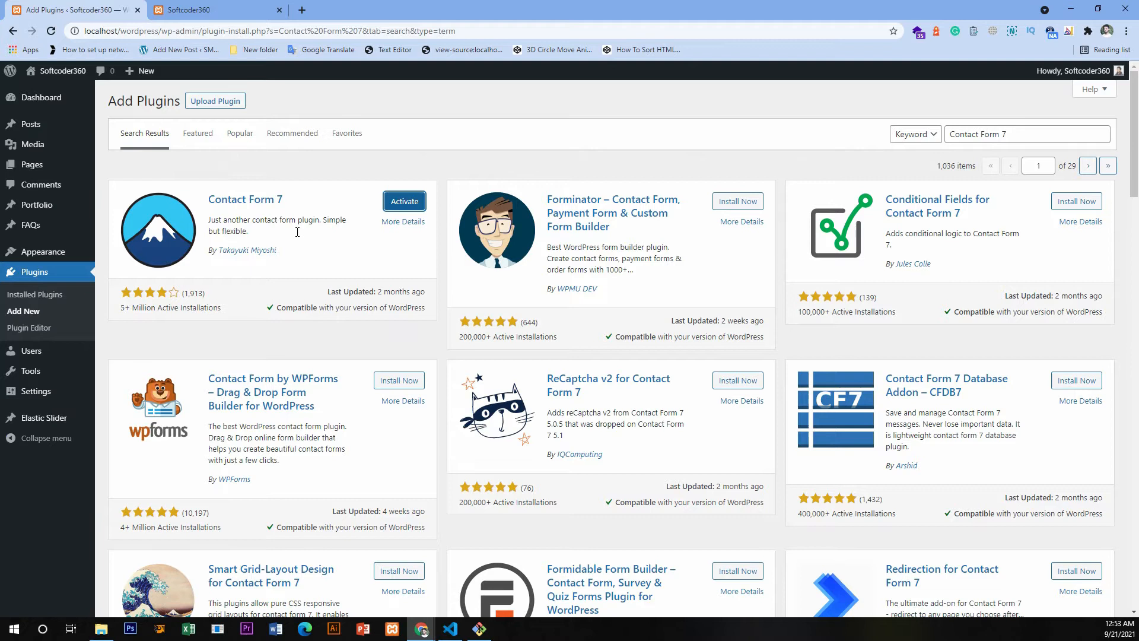
click(403, 203)
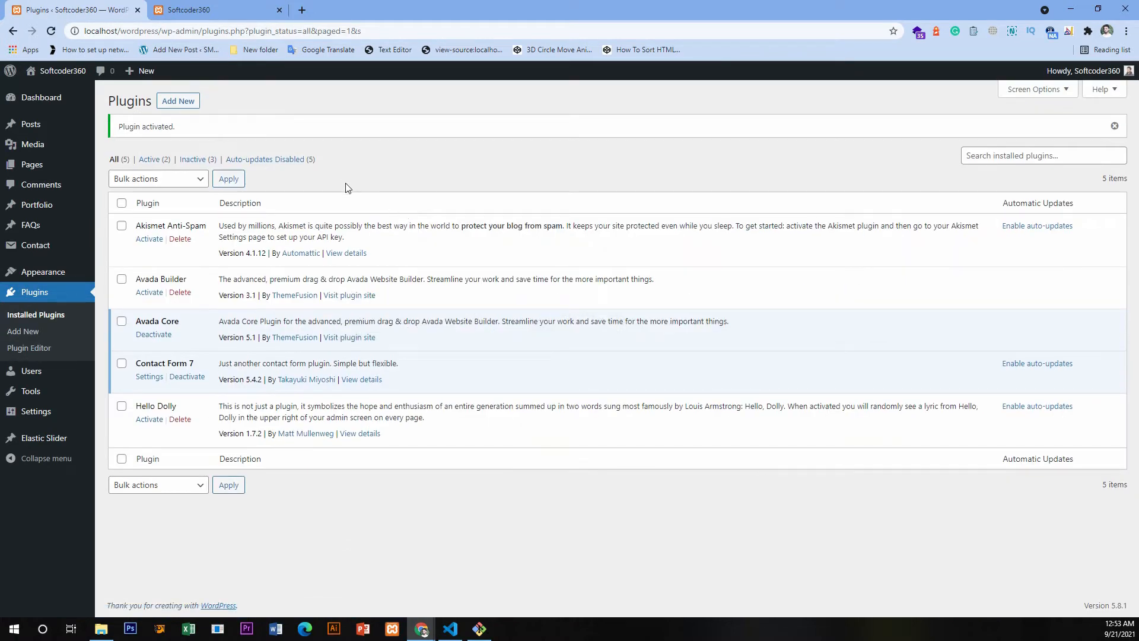
- Go to the settings of the Contact Form 7 plugin and start a new contact form
drag(135, 363, 193, 363)
click(146, 380)
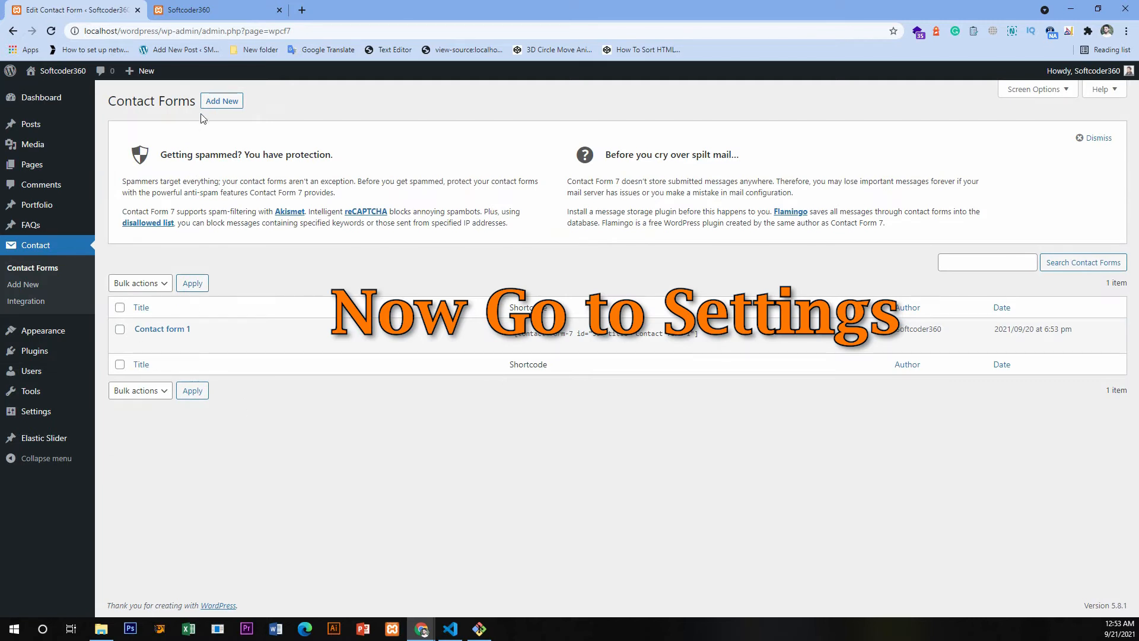
click(224, 102)
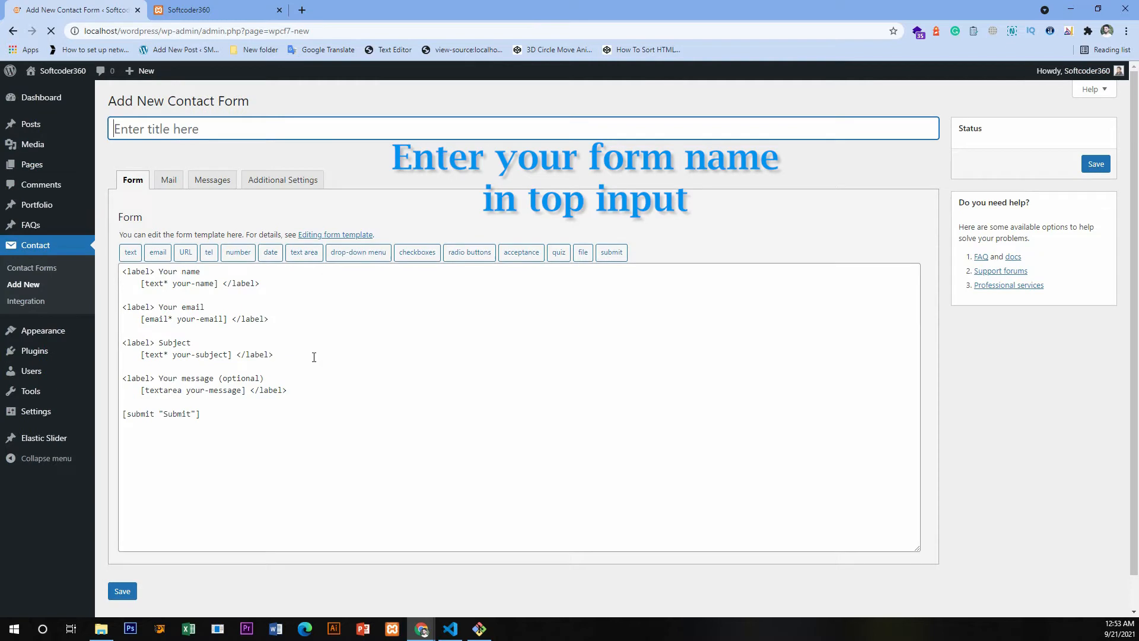
- Examine the default form template's name, email, subject, message and submit entries, including the label text of the name field
click(211, 268)
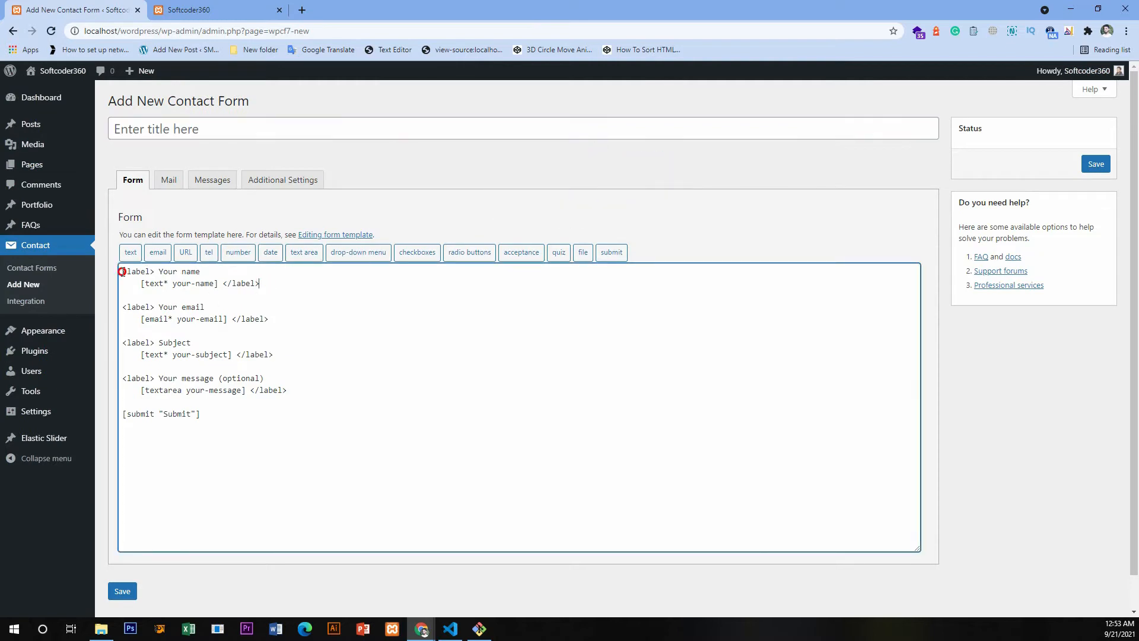
drag(123, 271, 208, 293)
drag(269, 320, 123, 306)
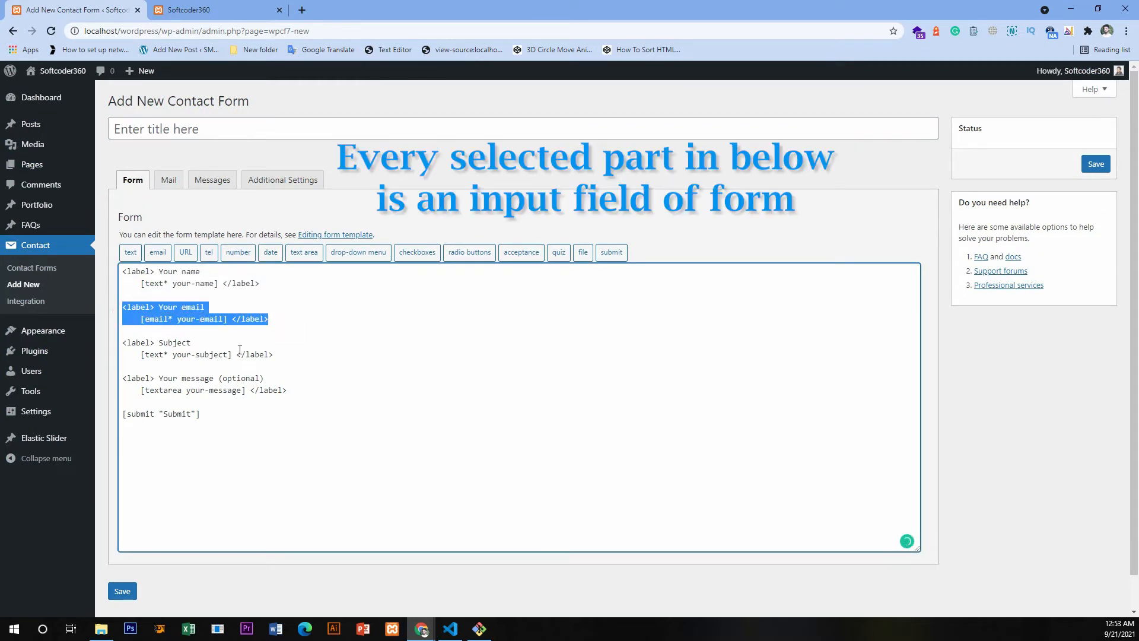
drag(283, 352, 123, 340)
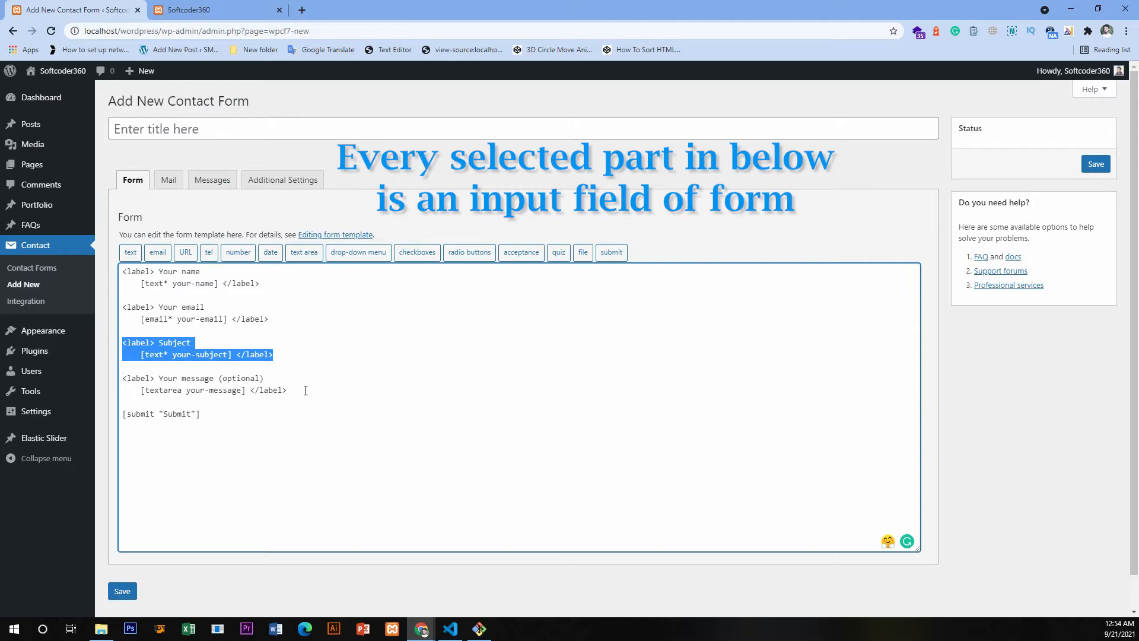
drag(306, 390, 108, 382)
drag(200, 413, 123, 416)
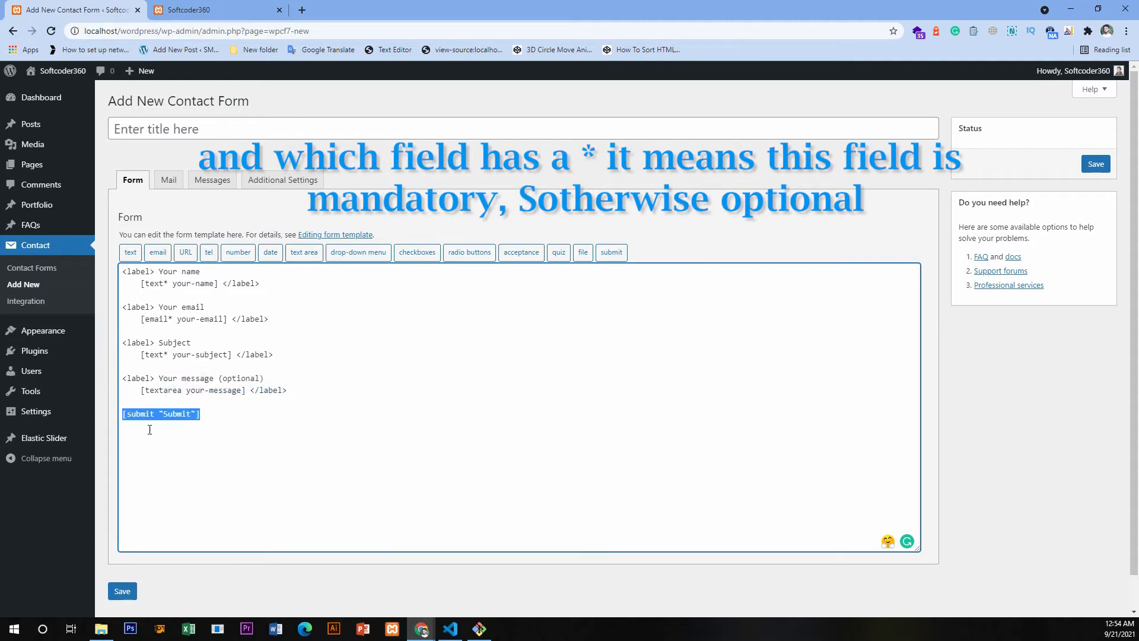
click(282, 283)
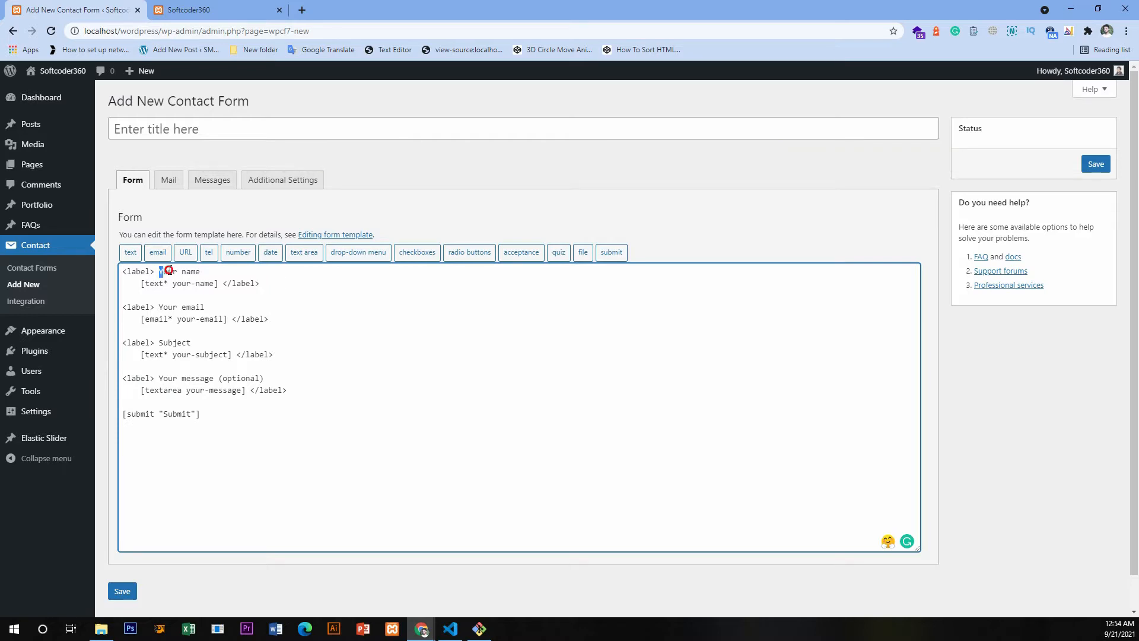
drag(161, 271, 210, 270)
- Change the first field's label to "Full name" and shorten its tag name to "name"
click(181, 271)
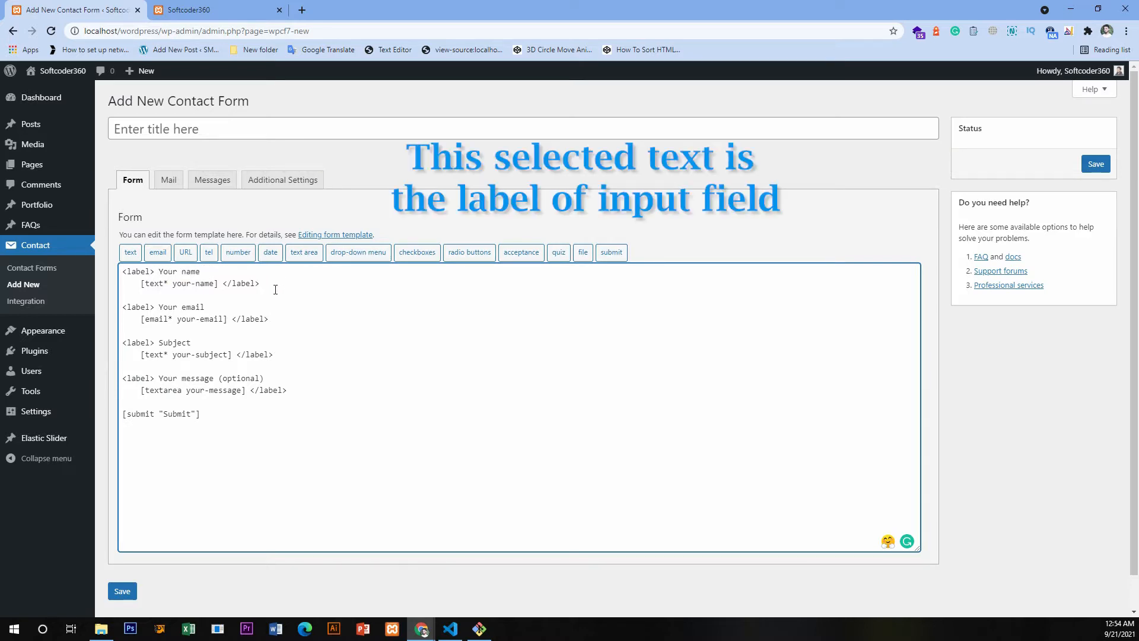
key(ctrl+shift+Left)
text(Full)
key(ctrl+shift+Right)
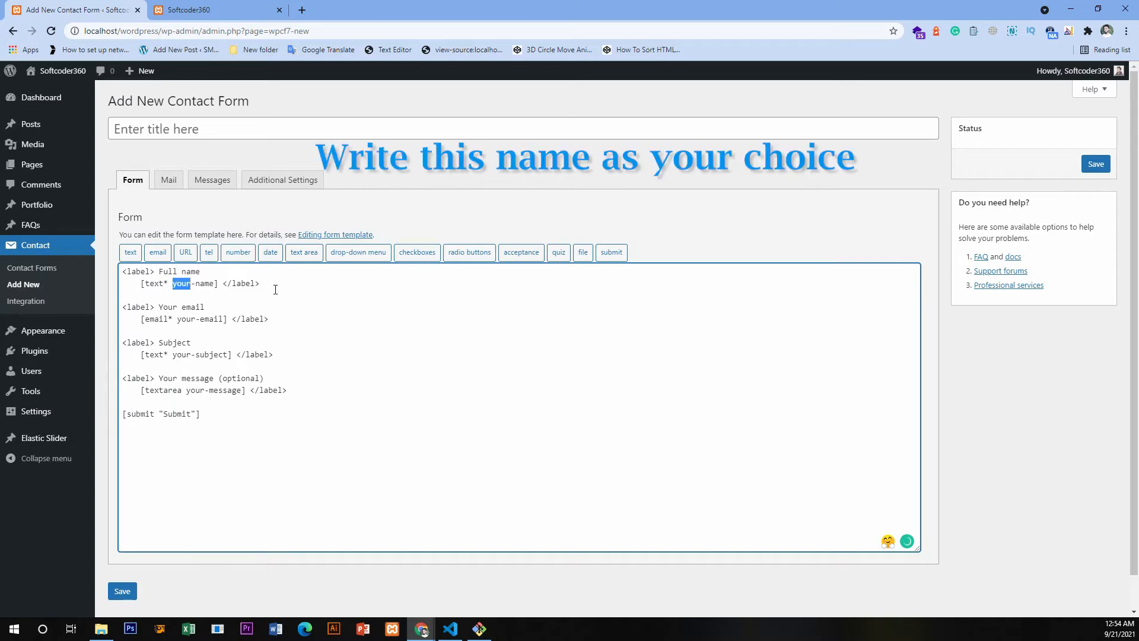
key(Delete)
key(Delete)
- Change the email field's label to "Email" and shorten its tag name to "email"
key(ctrl+shift+Left)
key(ctrl+shift+Left)
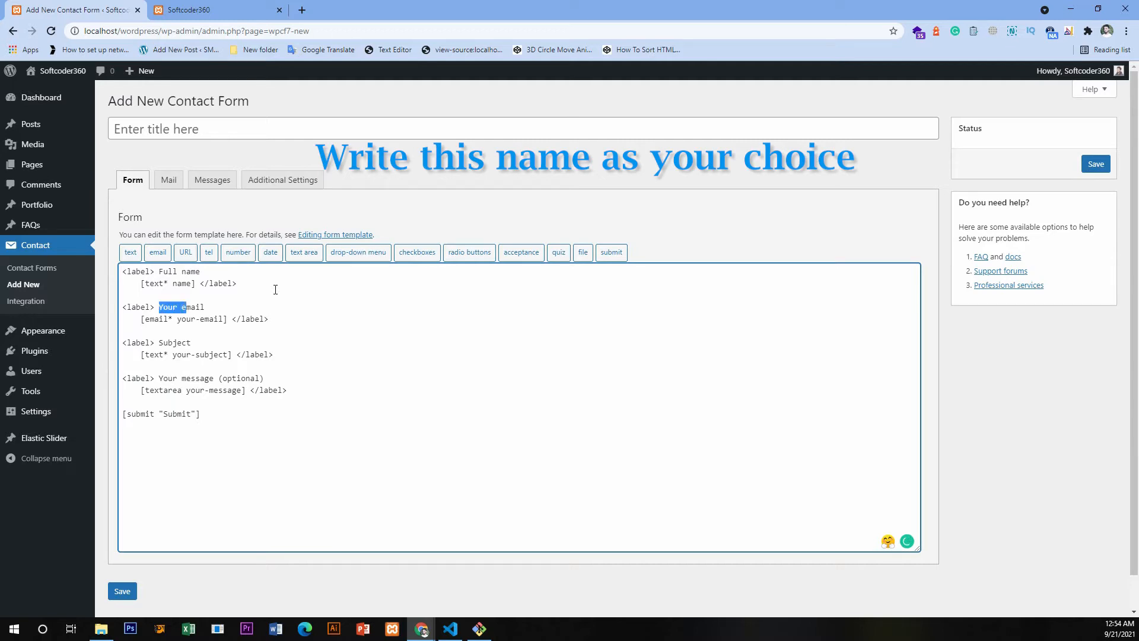
text(E)
key(ctrl+shift+Right)
key(shift+Right)
key(Delete)
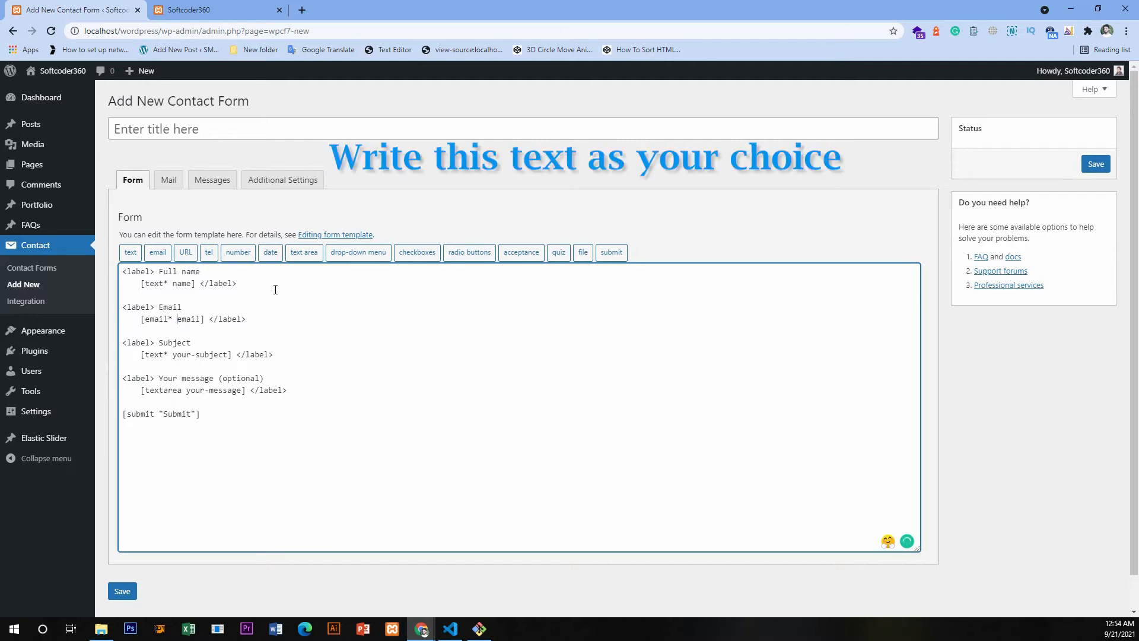
- Shorten the subject field's tag name to "subject" in the form template
scroll(280, 307, down, 1)
double_click(172, 306)
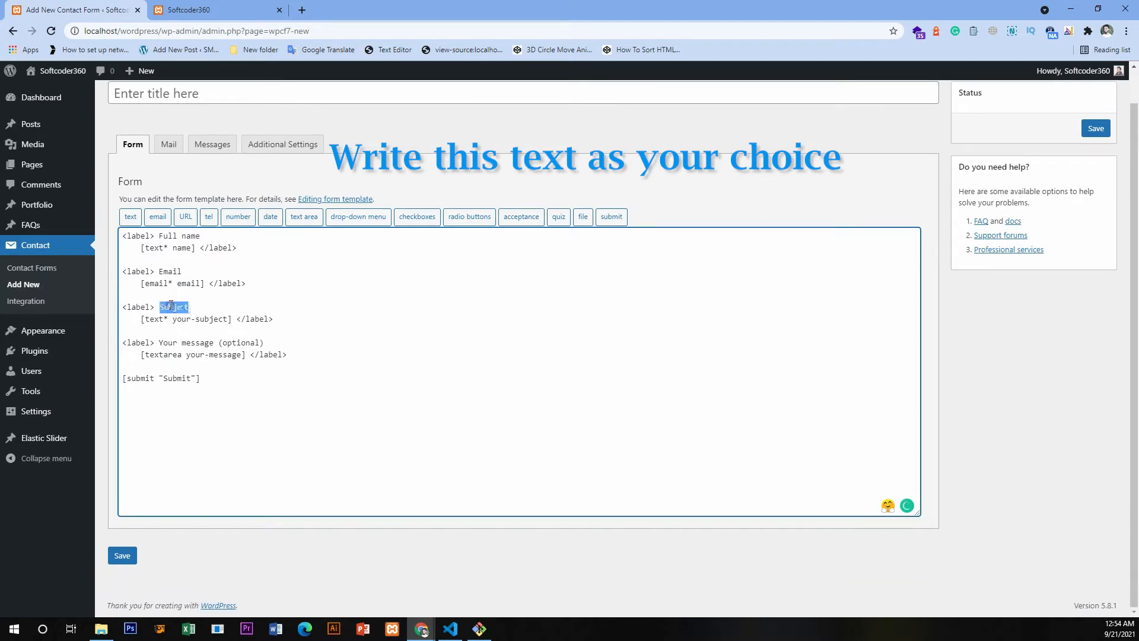
drag(173, 320, 196, 319)
key(BackSpace)
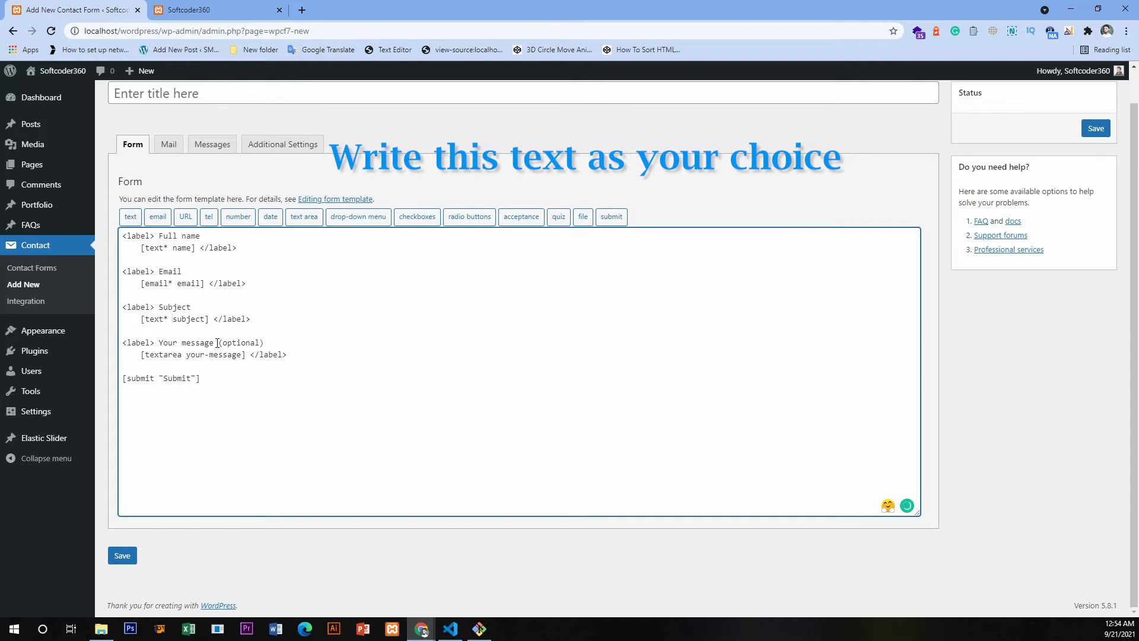
- Change the text area's label to "message (optional)" and shorten its tag name to "message"
double_click(168, 343)
key(BackSpace)
click(208, 353)
drag(208, 353, 245, 344)
key(BackSpace)
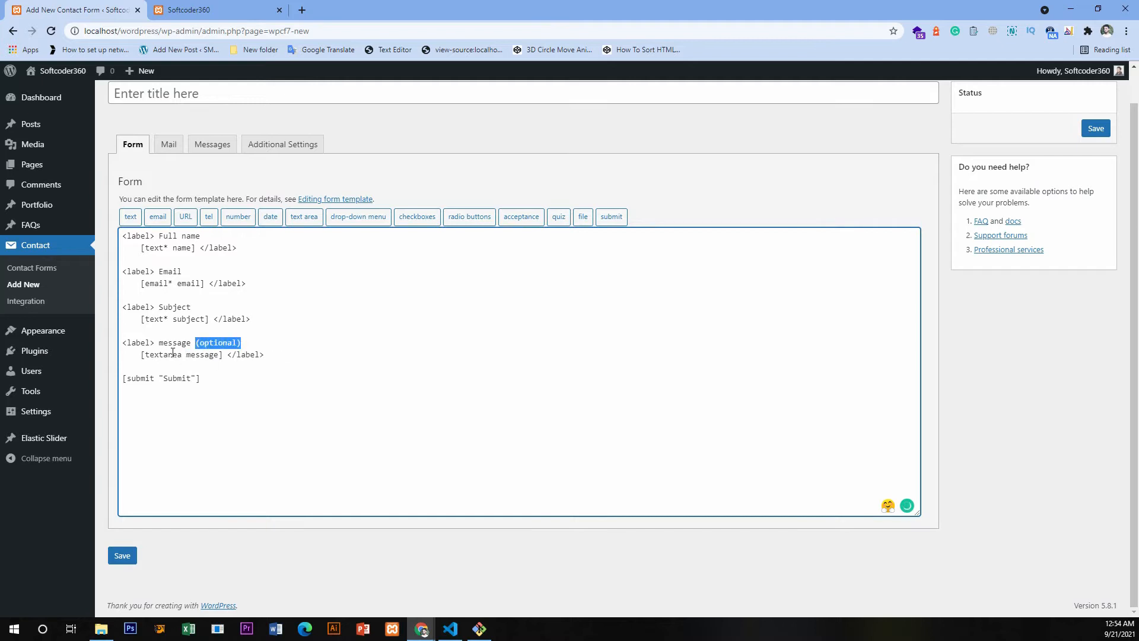
drag(176, 354, 187, 357)
drag(163, 319, 169, 319)
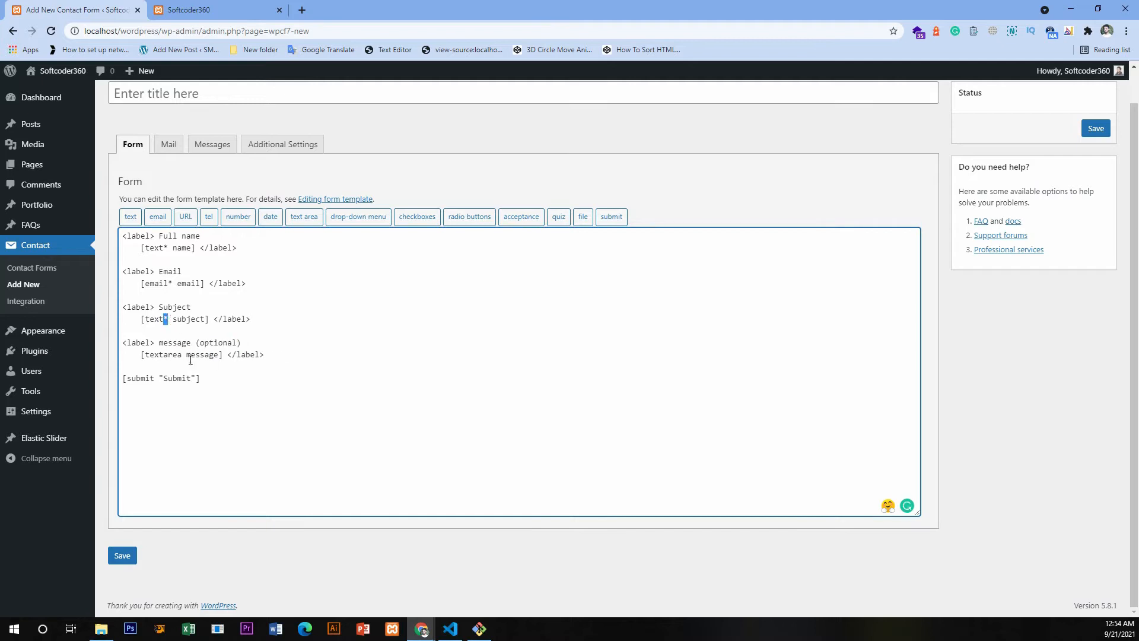
drag(196, 342, 239, 343)
click(211, 345)
drag(181, 236, 195, 236)
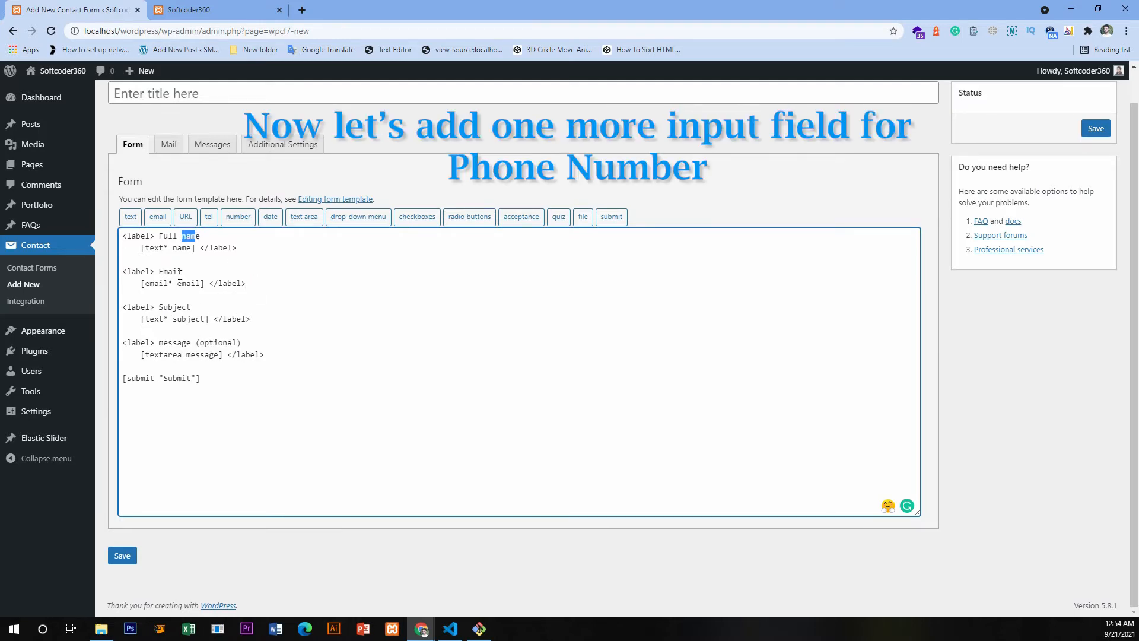
double_click(160, 271)
- Make room below the Email field and start a telephone form tag there, marked as a required field
click(257, 287)
key(Return)
key(Return)
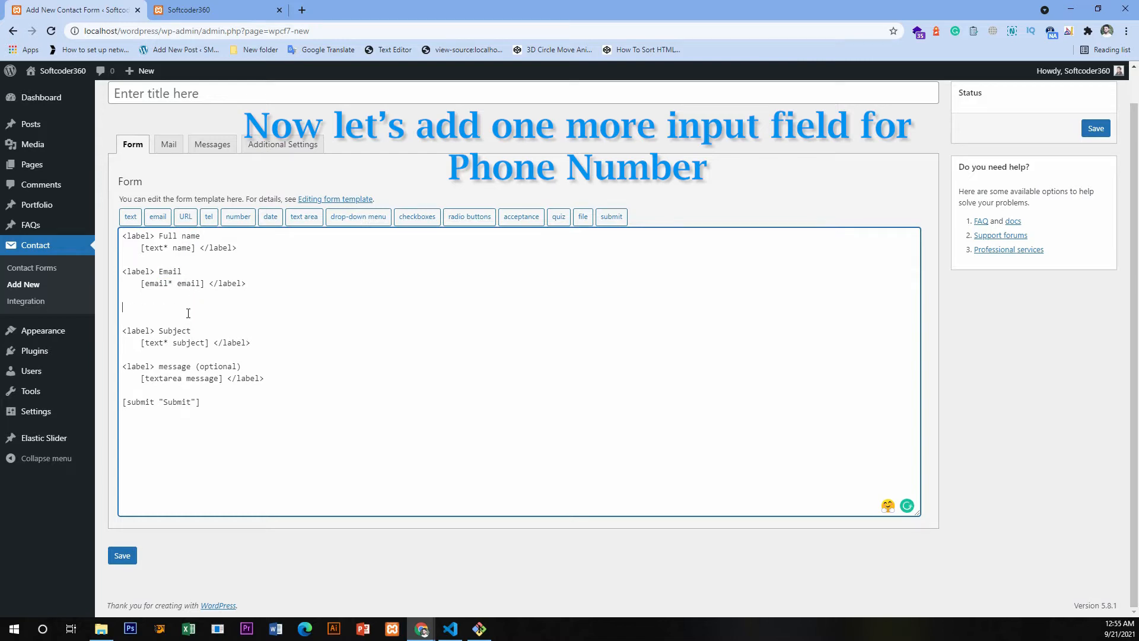
click(209, 218)
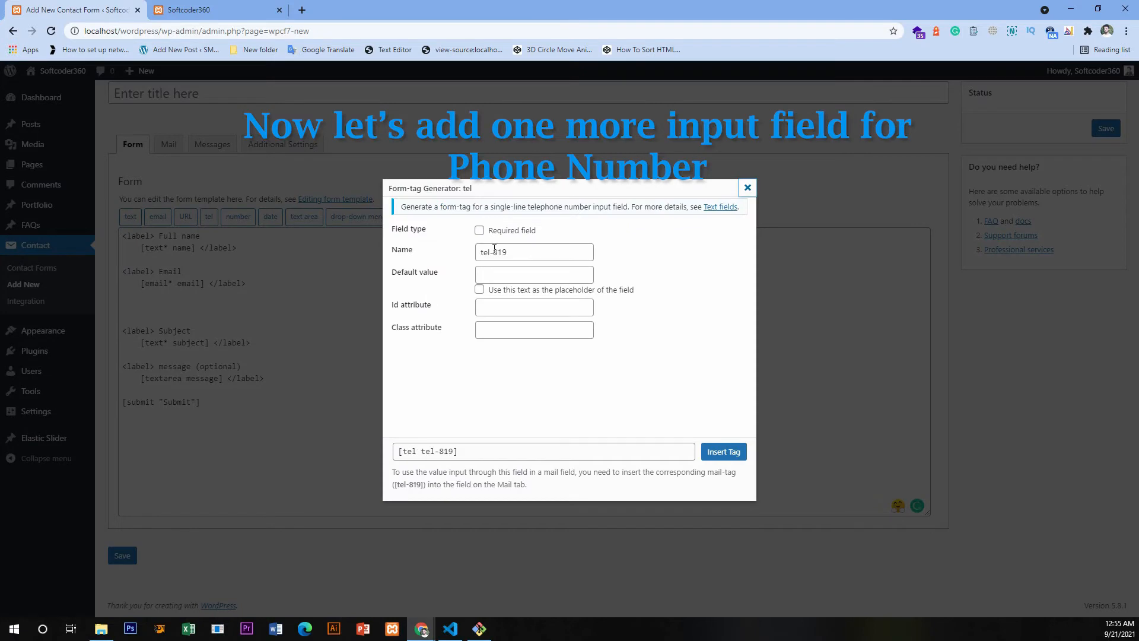
drag(489, 230, 541, 231)
click(480, 231)
- Set the telephone field's name to "Phone"
drag(391, 252, 414, 251)
drag(519, 252, 464, 253)
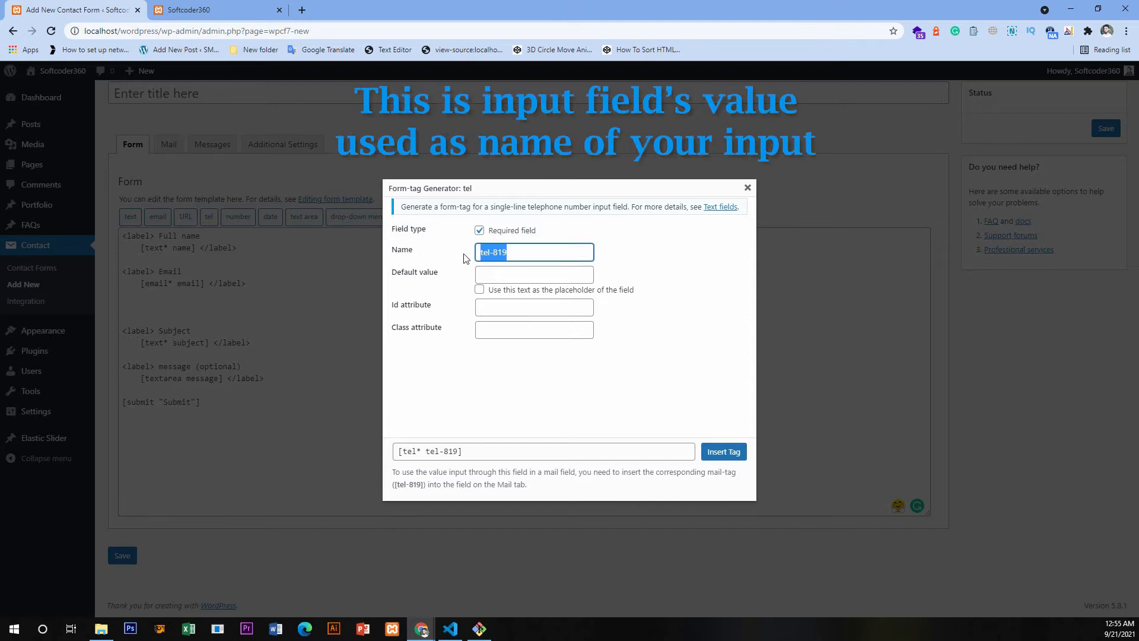
text(Phone)
- Give the telephone field the default value "Enter your phone number" and have that text used as its placeholder
drag(388, 272, 434, 271)
click(439, 286)
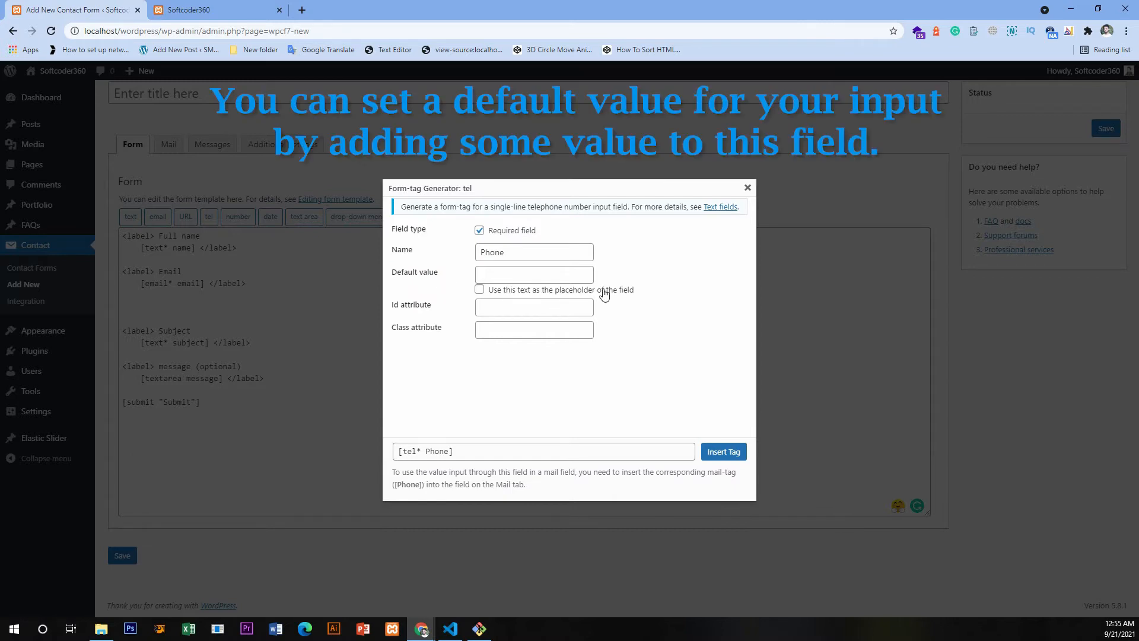
click(479, 289)
click(491, 271)
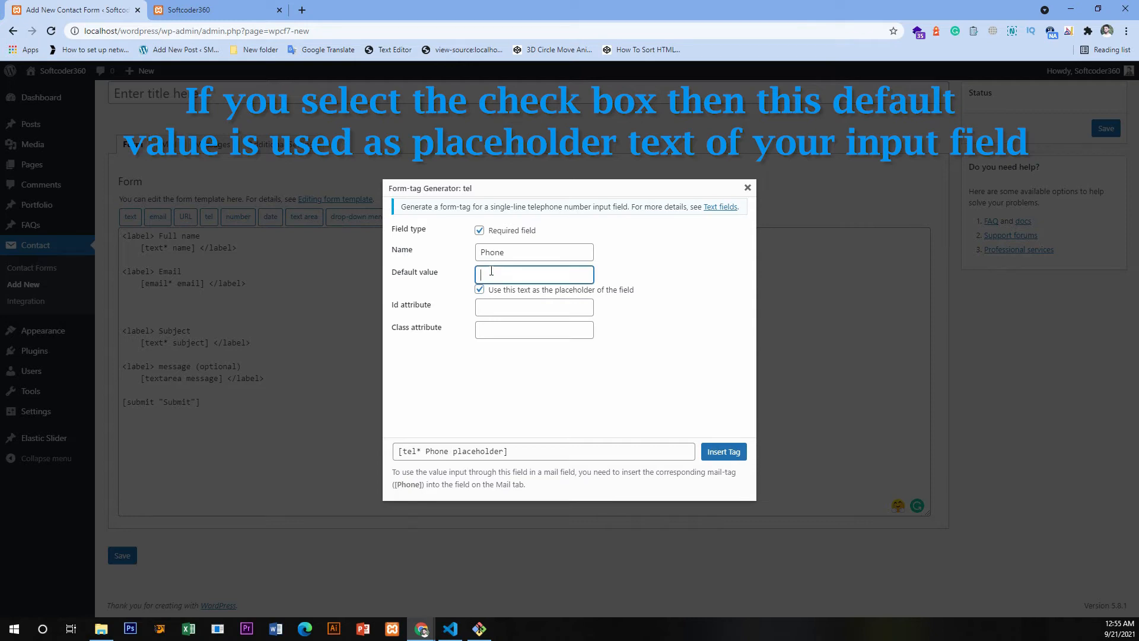
text(Enter your phone number)
click(479, 290)
drag(392, 274, 430, 278)
click(492, 294)
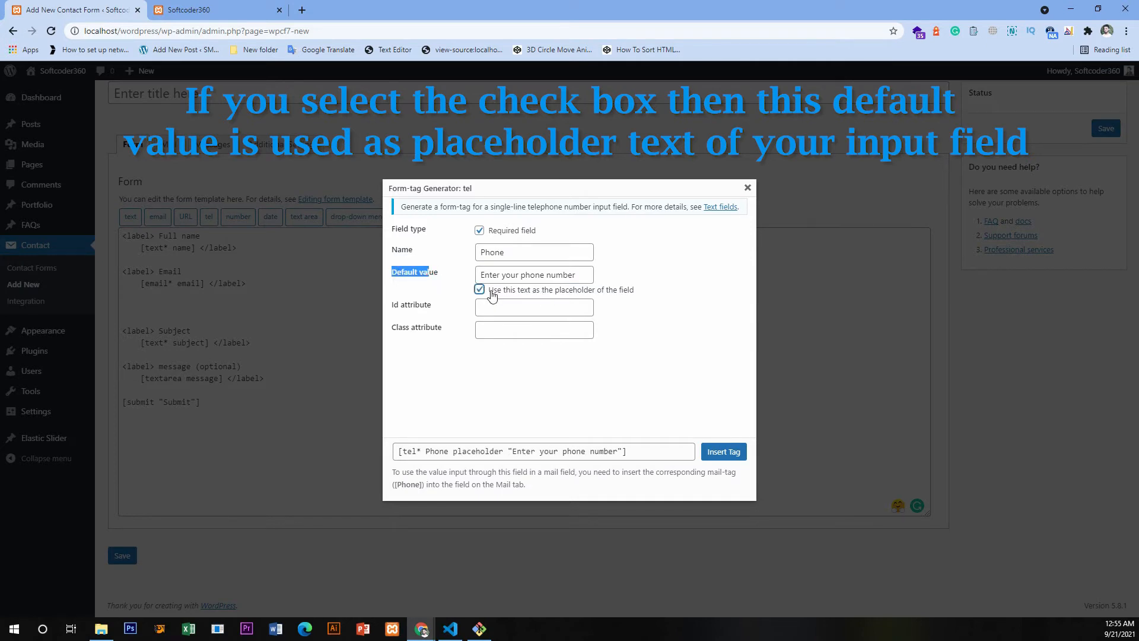
drag(655, 289, 493, 293)
- Leave the telephone field's id and class attributes empty and insert the generated tag into the form
click(479, 306)
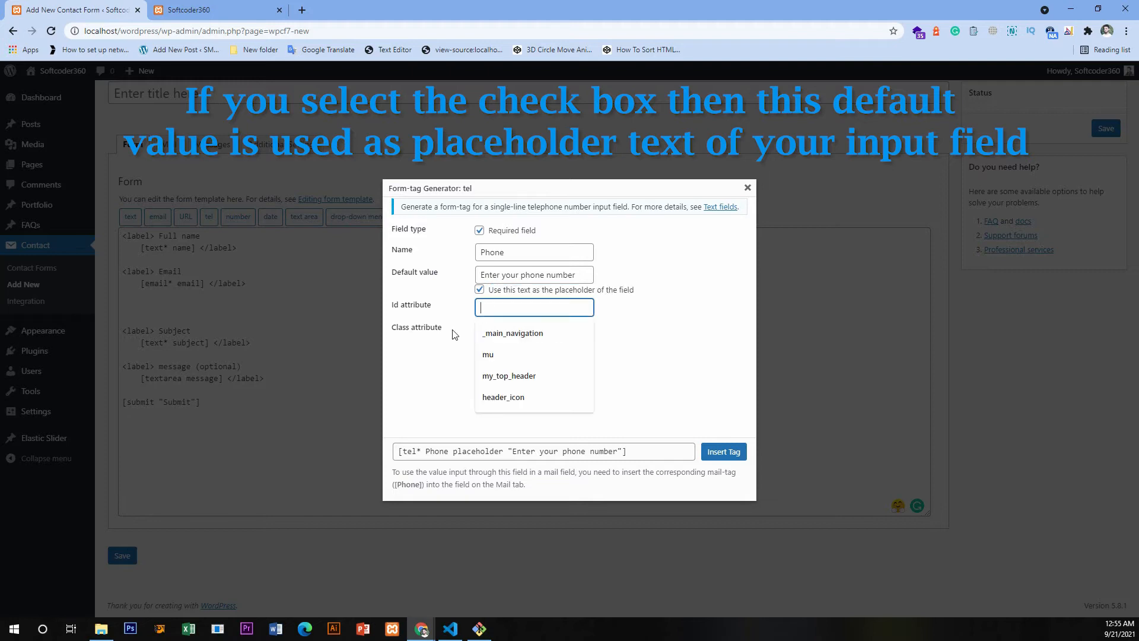
click(480, 330)
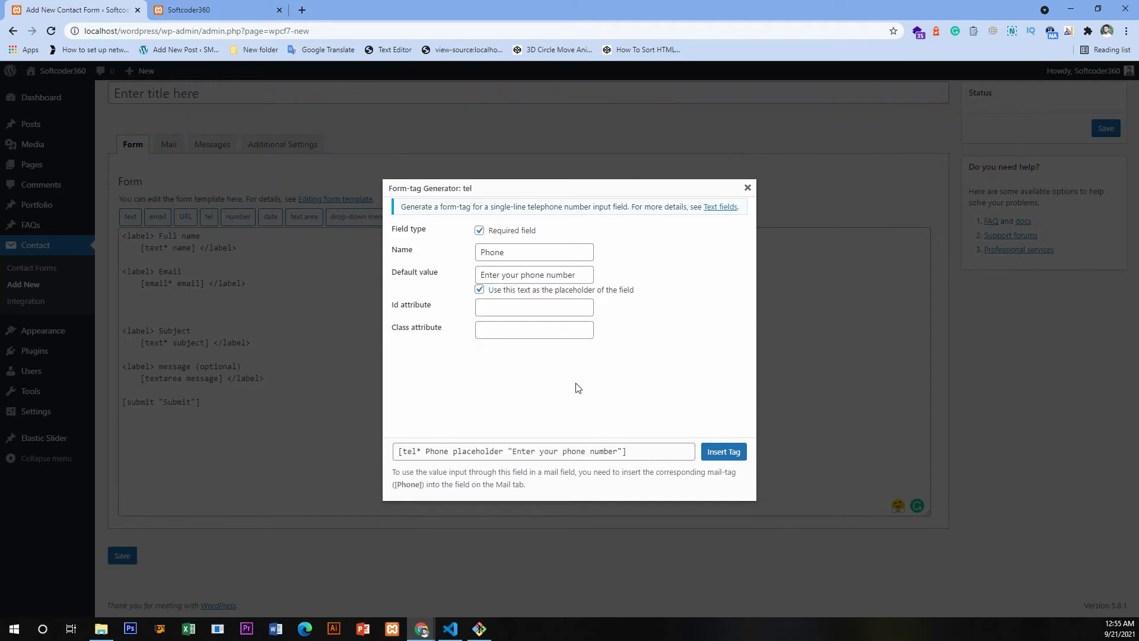
click(652, 451)
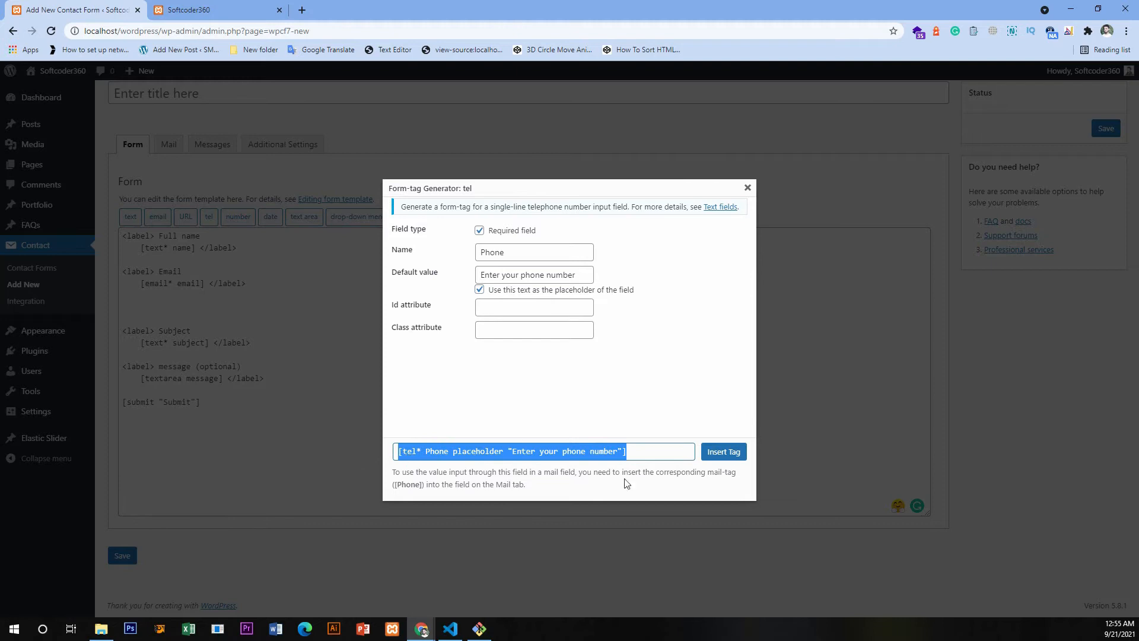
click(723, 455)
- Wrap the new telephone tag in a label reading "Phone" and indent it like the other fields
drag(367, 305, 119, 311)
click(165, 297)
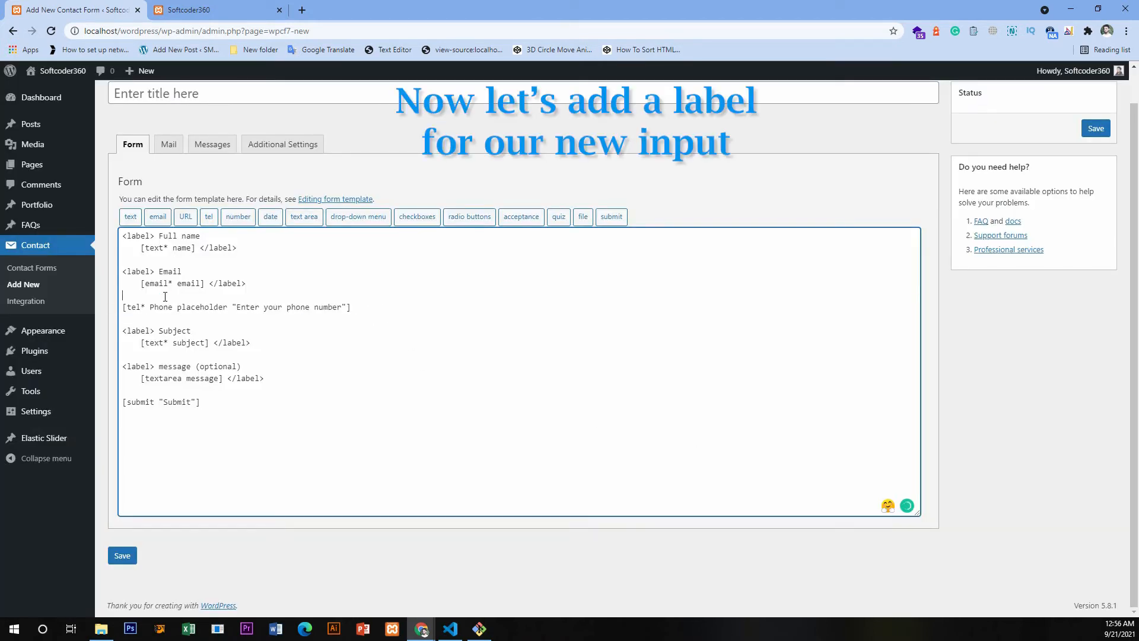
key(Return)
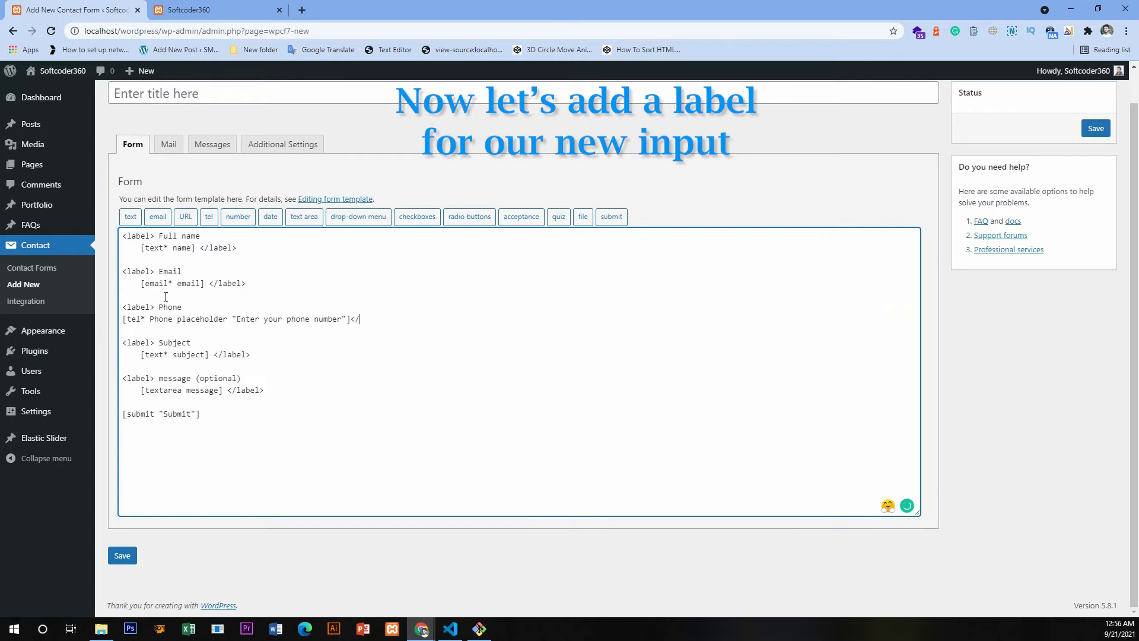
key(Home)
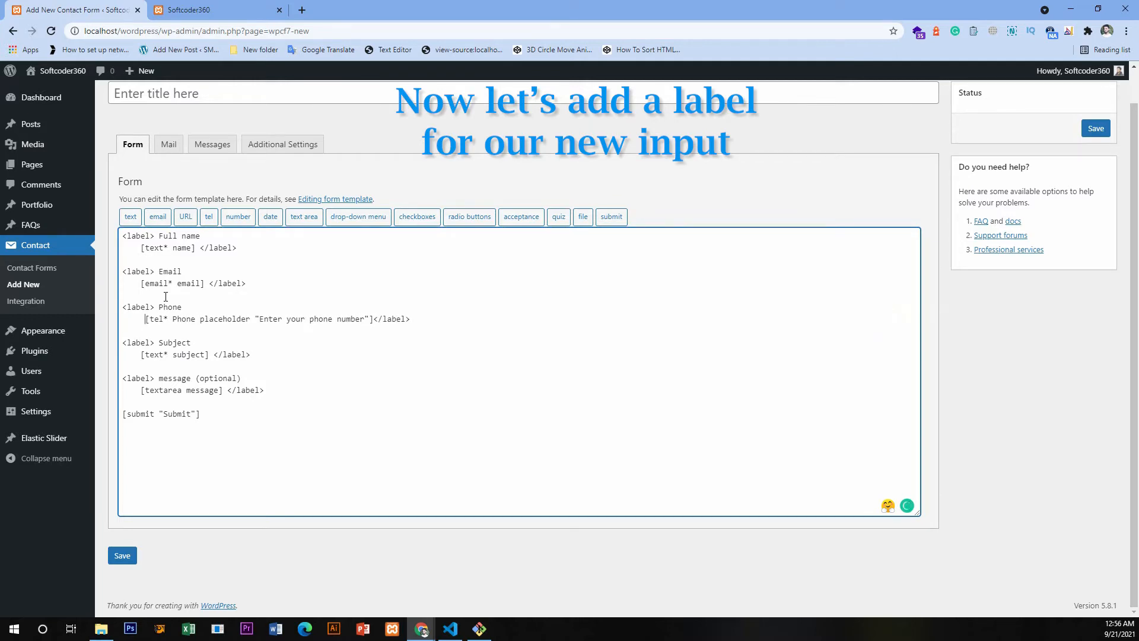
key(BackSpace)
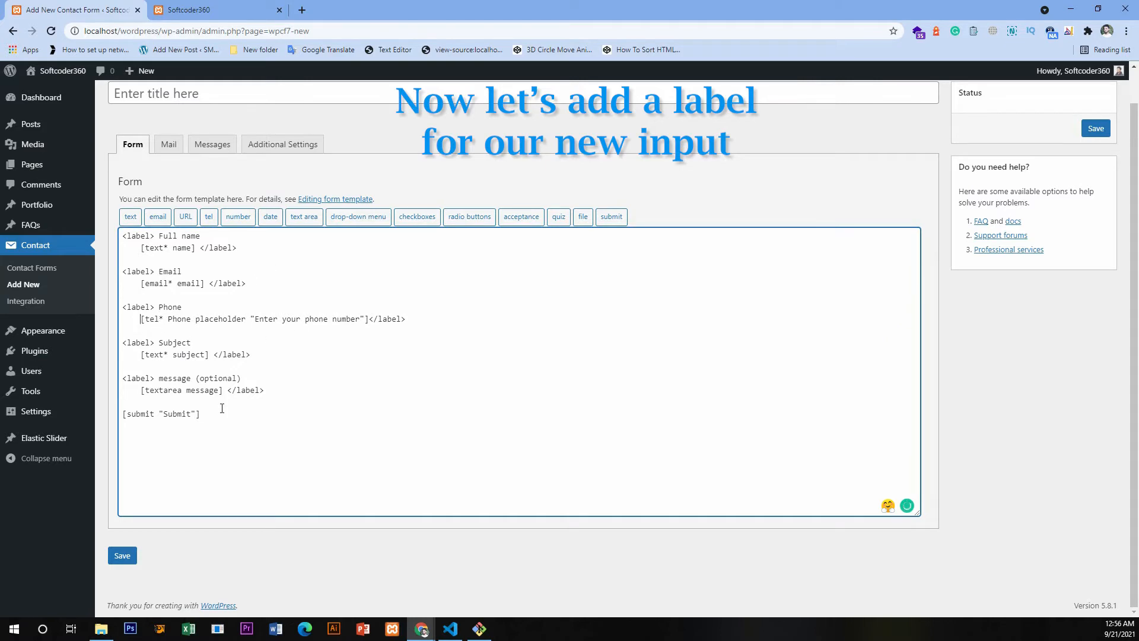
- Save the contact form and open its mail template settings
click(123, 558)
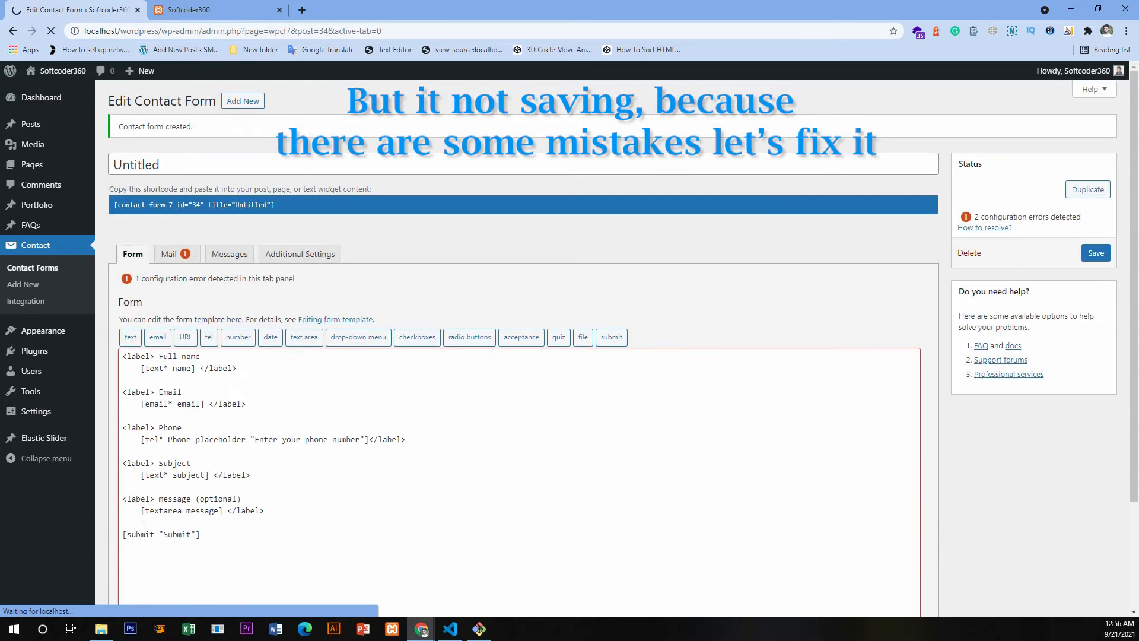
drag(295, 280, 131, 280)
click(181, 256)
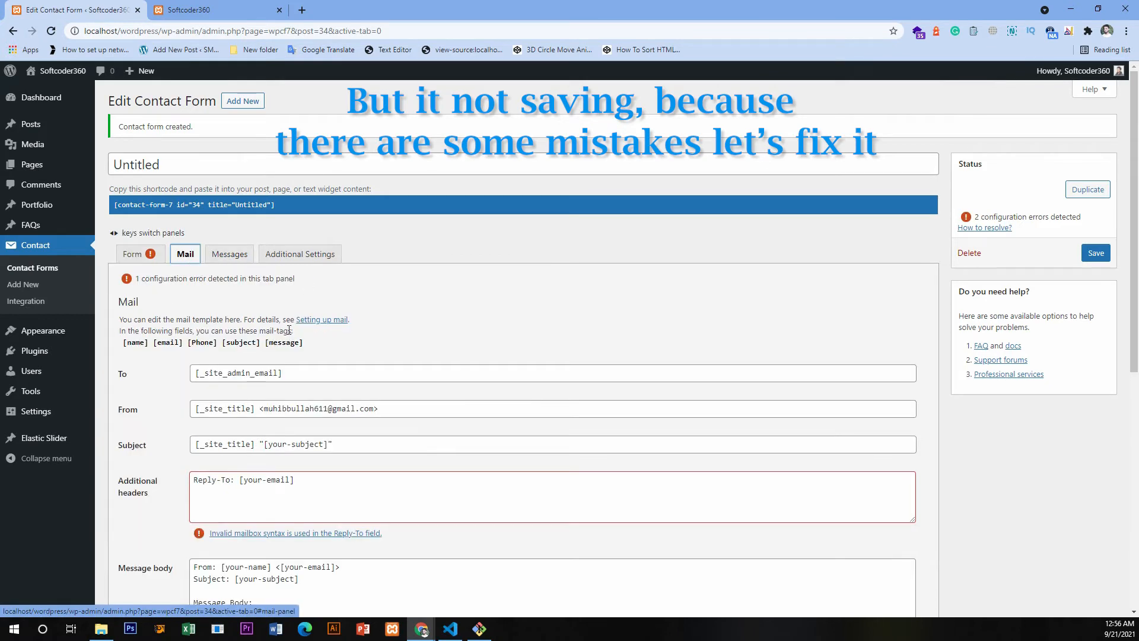
- In the mail template's Reply-To header, replace the your-email tag with the form's email field name, giving [email]
scroll(410, 284, down, 4)
click(261, 244)
double_click(261, 243)
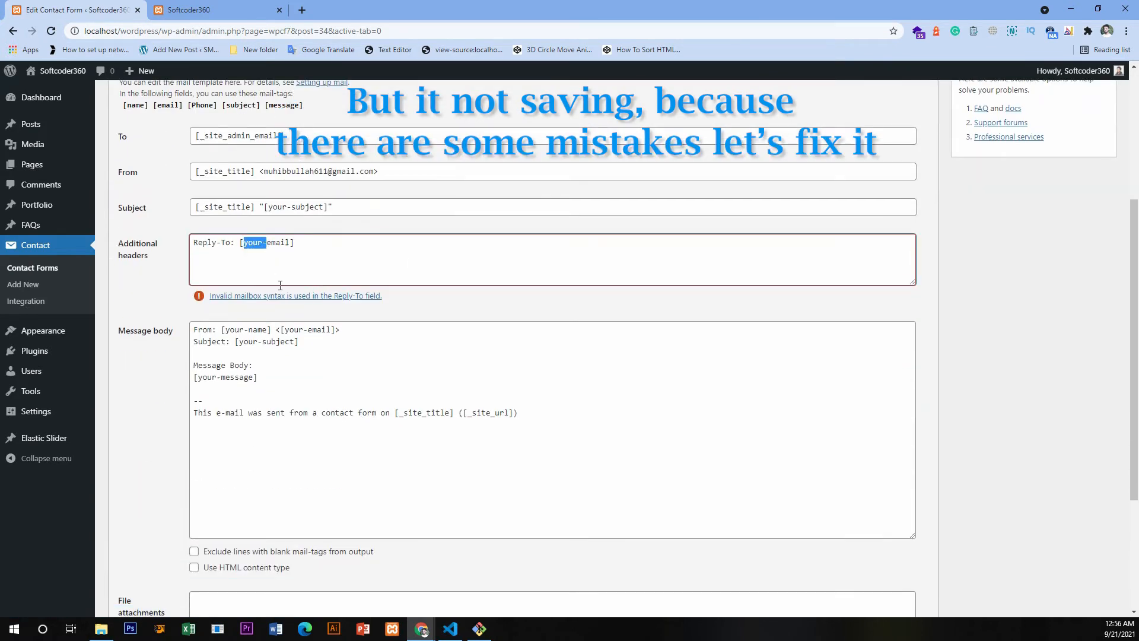
scroll(216, 305, up, 3)
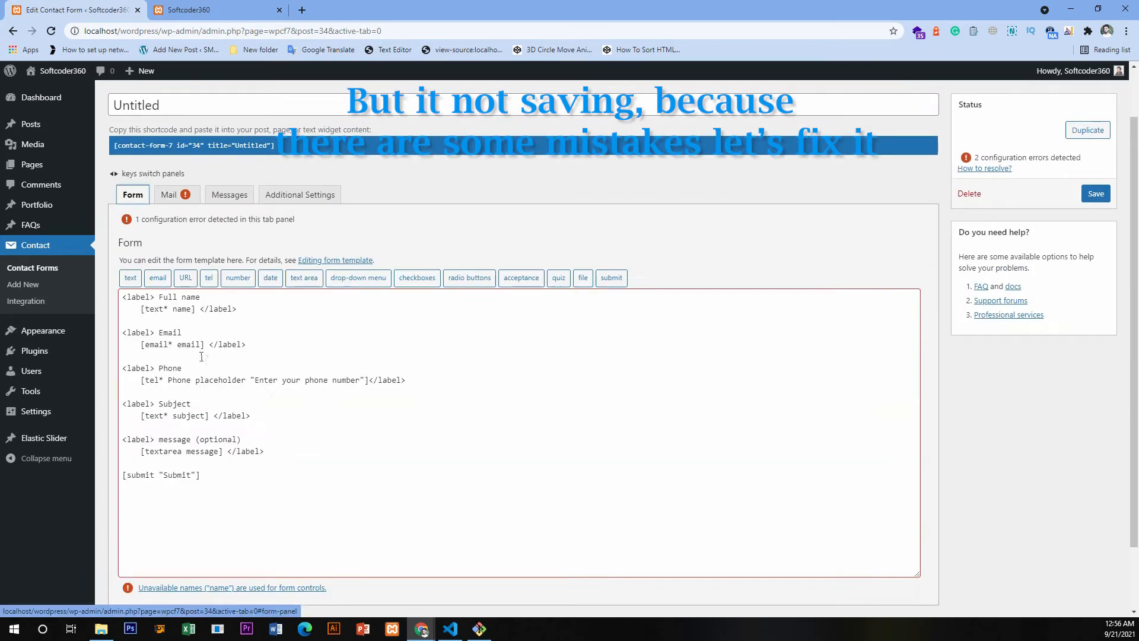
double_click(188, 344)
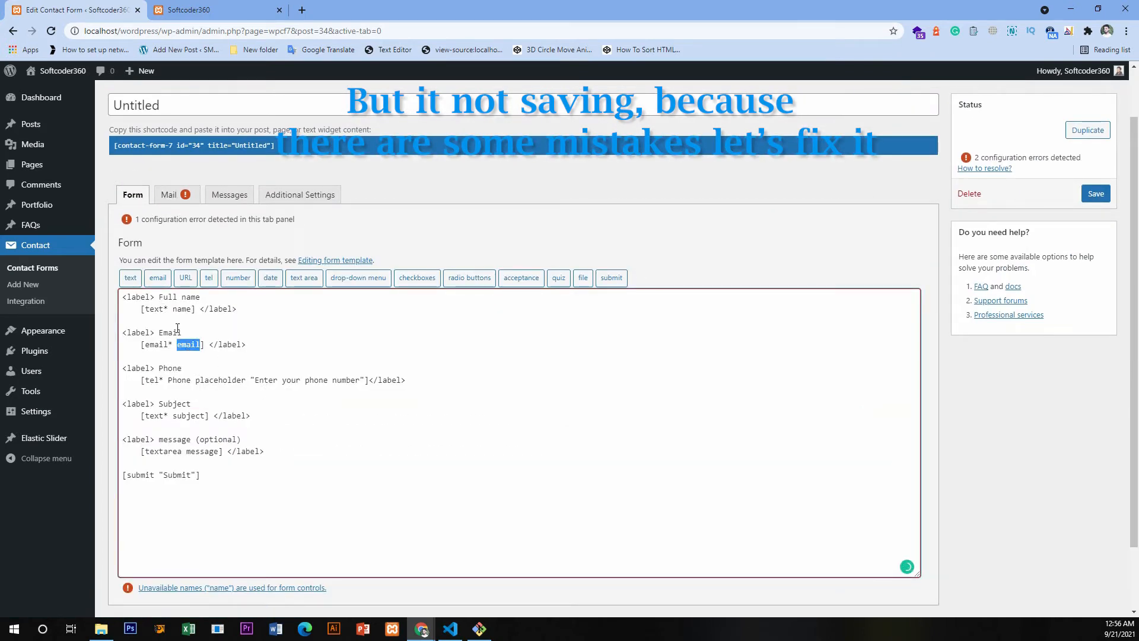
right_click(188, 349)
click(234, 387)
click(182, 196)
drag(244, 420, 290, 421)
right_click(274, 420)
click(303, 261)
- Replace your-subject in the mail Subject line with the form's field name subject, giving [_site_title] "[subject]"
drag(270, 386, 321, 384)
click(132, 194)
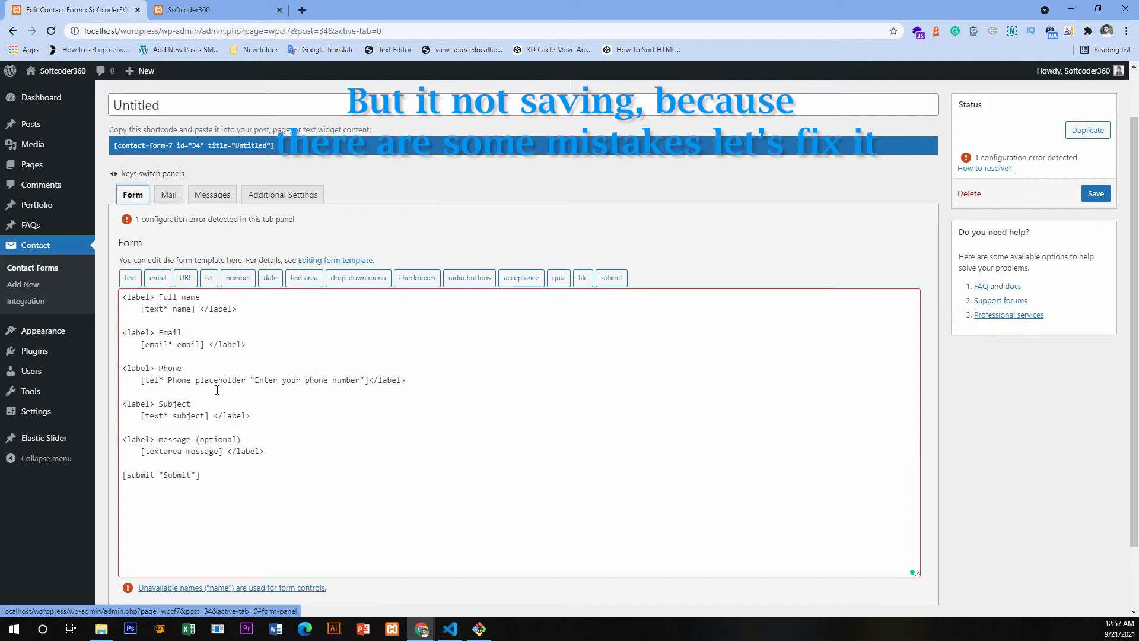
double_click(180, 416)
right_click(182, 417)
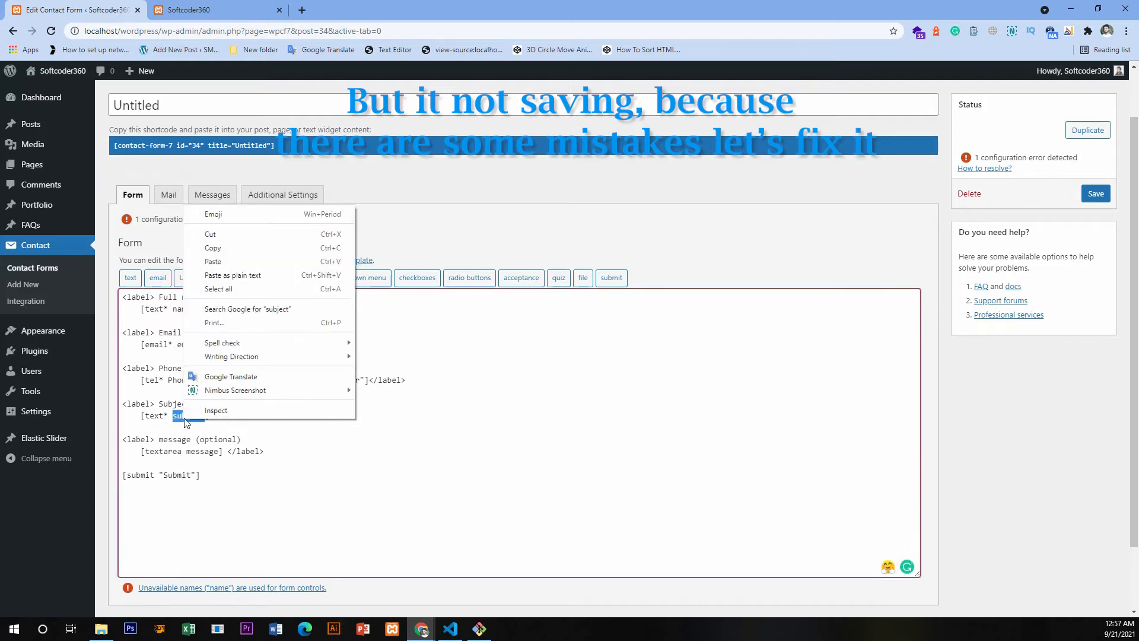
click(213, 247)
click(170, 195)
click(270, 375)
drag(270, 375, 323, 375)
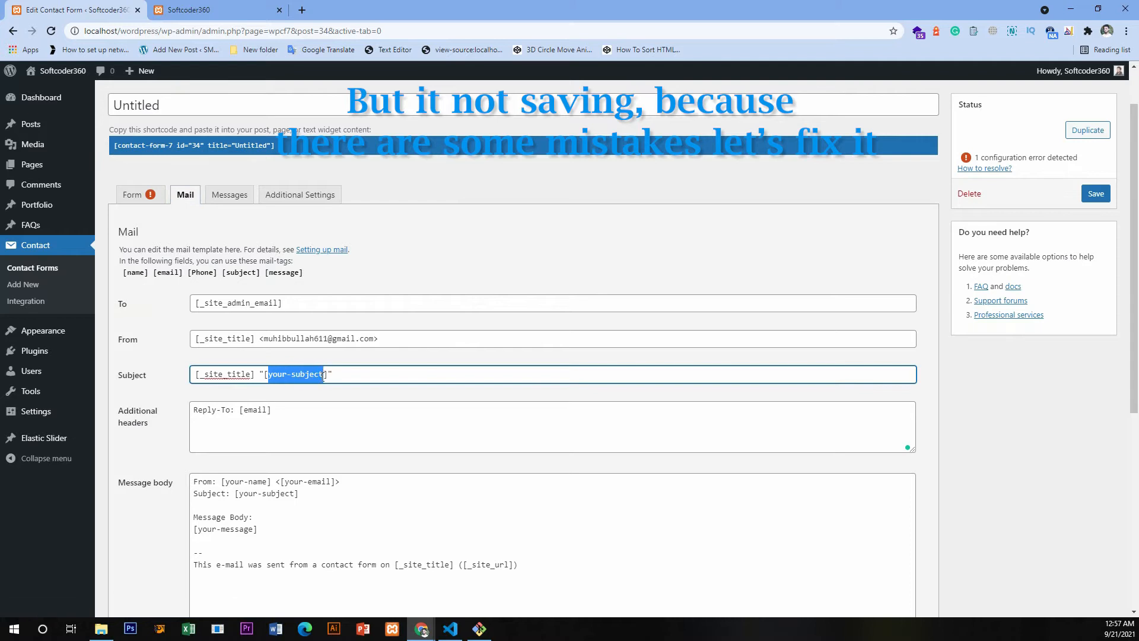
right_click(313, 372)
click(344, 427)
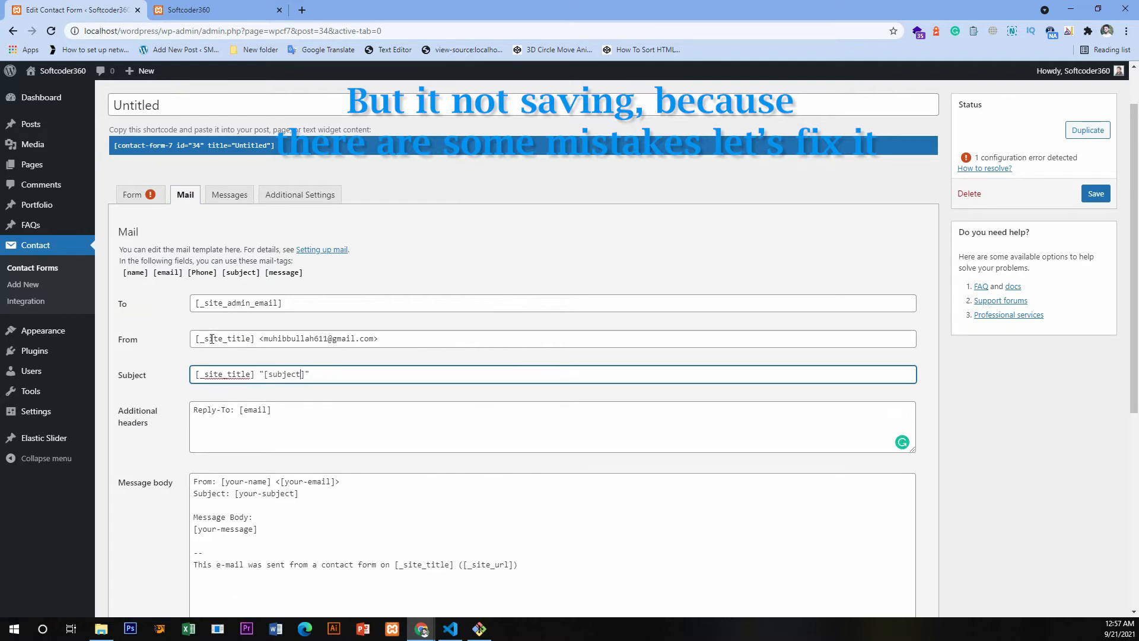
- Change the your-email tag in the message body's From line to [email]
scroll(341, 406, down, 3)
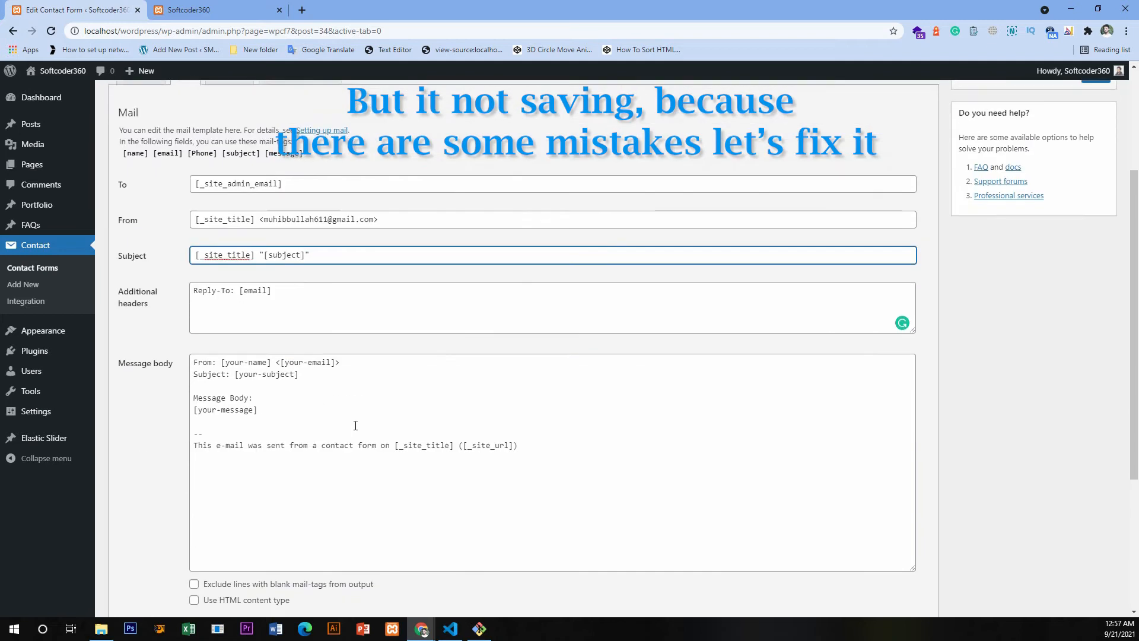
double_click(309, 303)
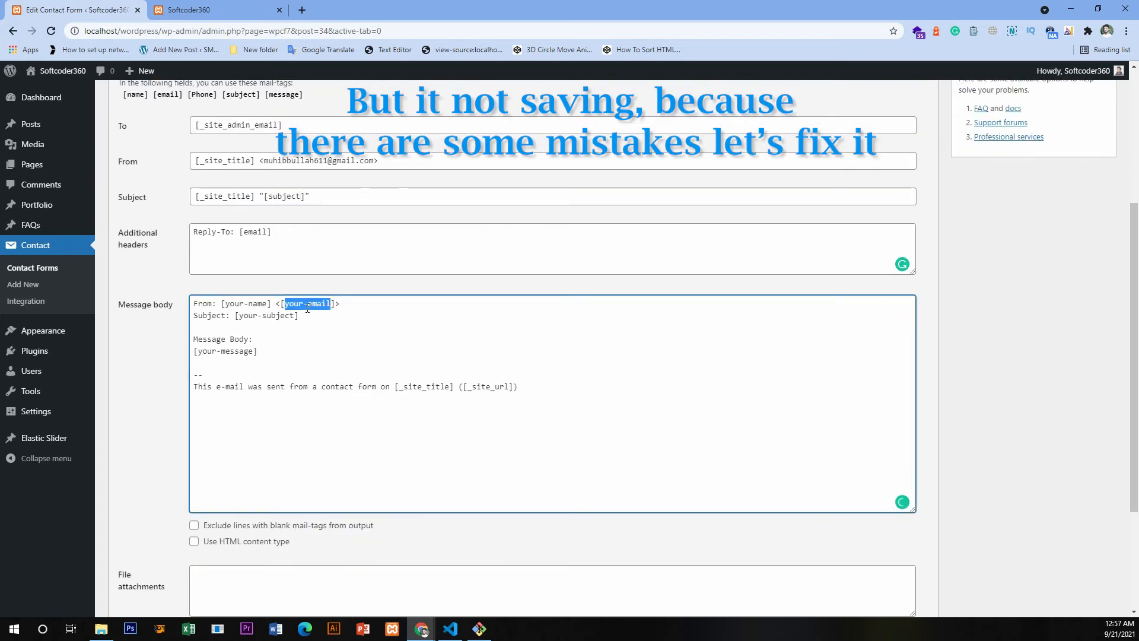
drag(308, 303, 262, 303)
key(BackSpace)
- Copy the Full name field's tag name from the form and use it in the message body's From line as [name]
scroll(157, 164, up, 3)
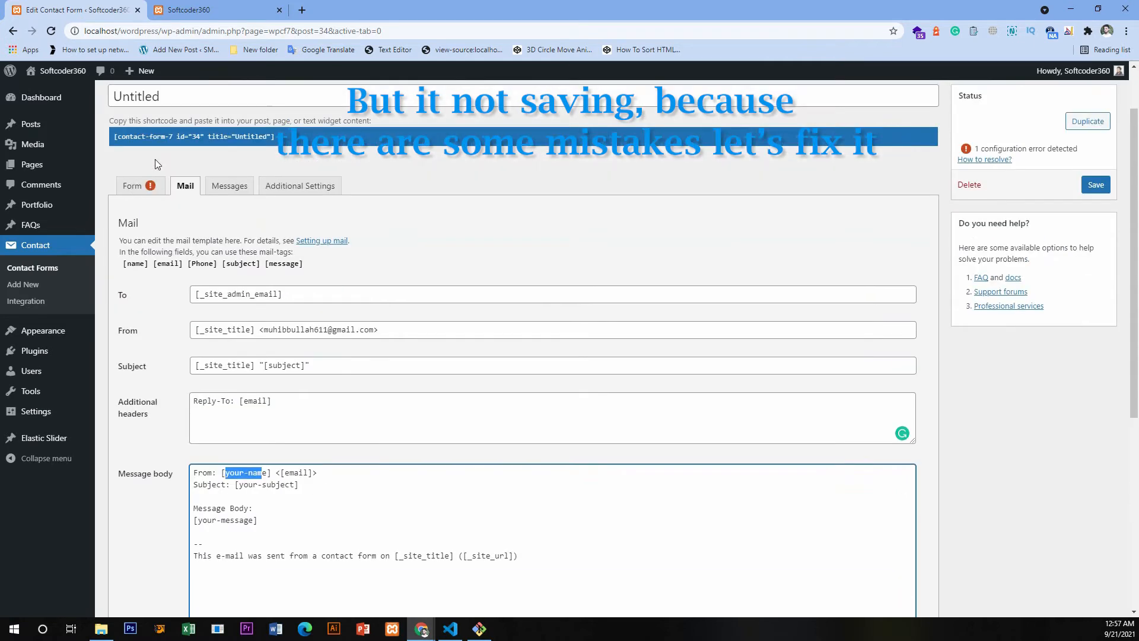
click(132, 195)
double_click(181, 308)
right_click(181, 309)
click(199, 351)
click(168, 194)
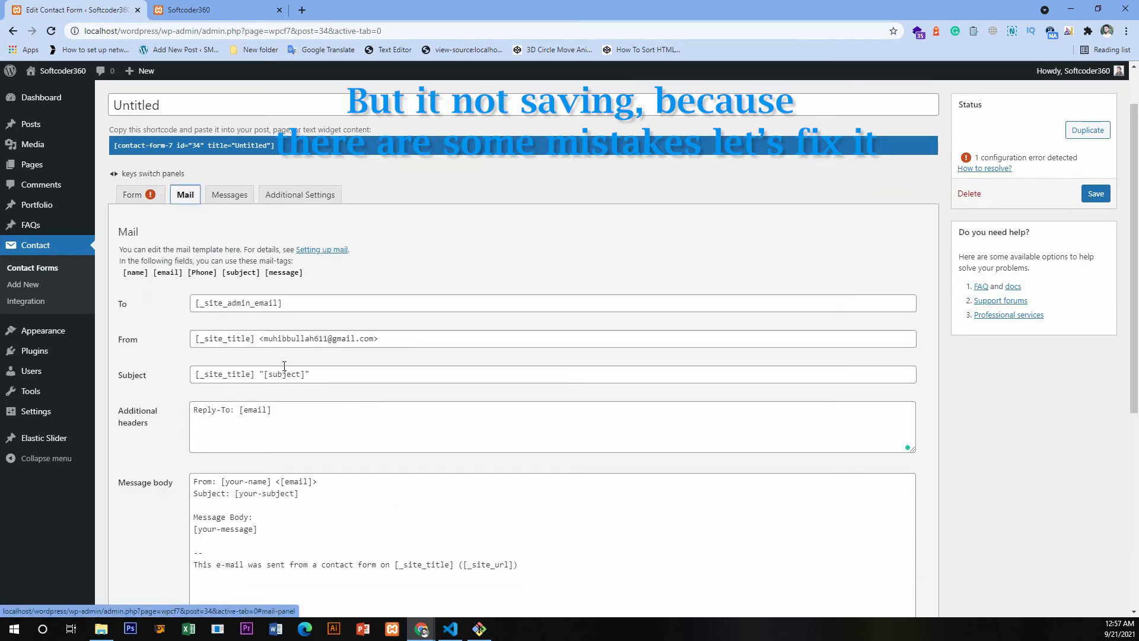
scroll(320, 435, down, 2)
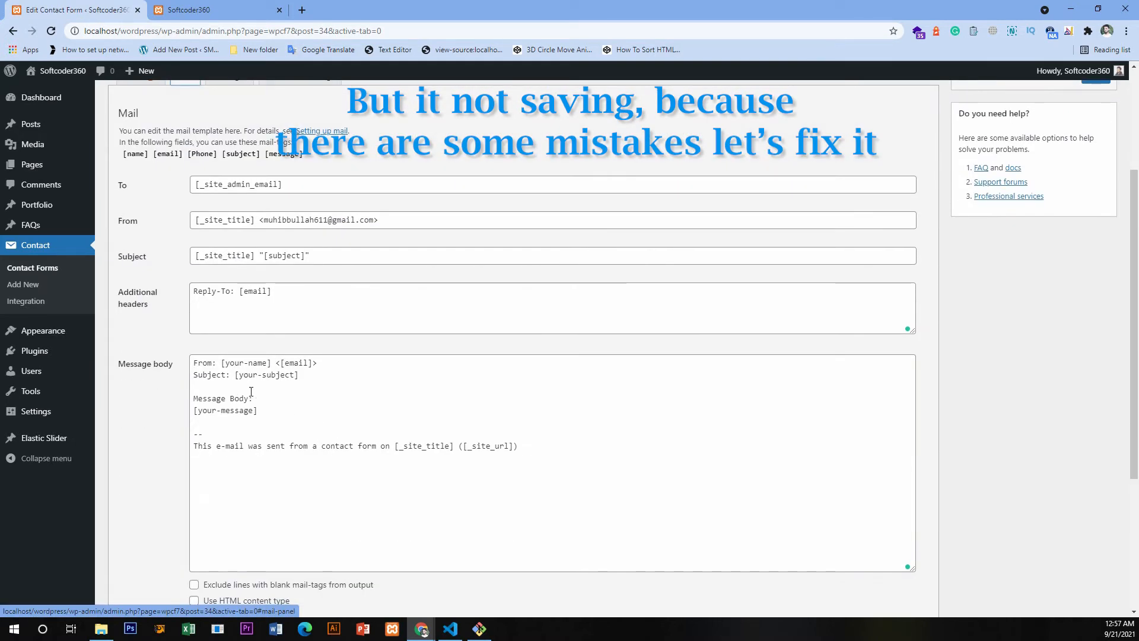
drag(260, 361, 284, 378)
right_click(261, 363)
click(298, 429)
- Copy the field name subject from the form and paste it over "[your-subject" in the message body's Subject line
scroll(154, 178, up, 1)
click(132, 135)
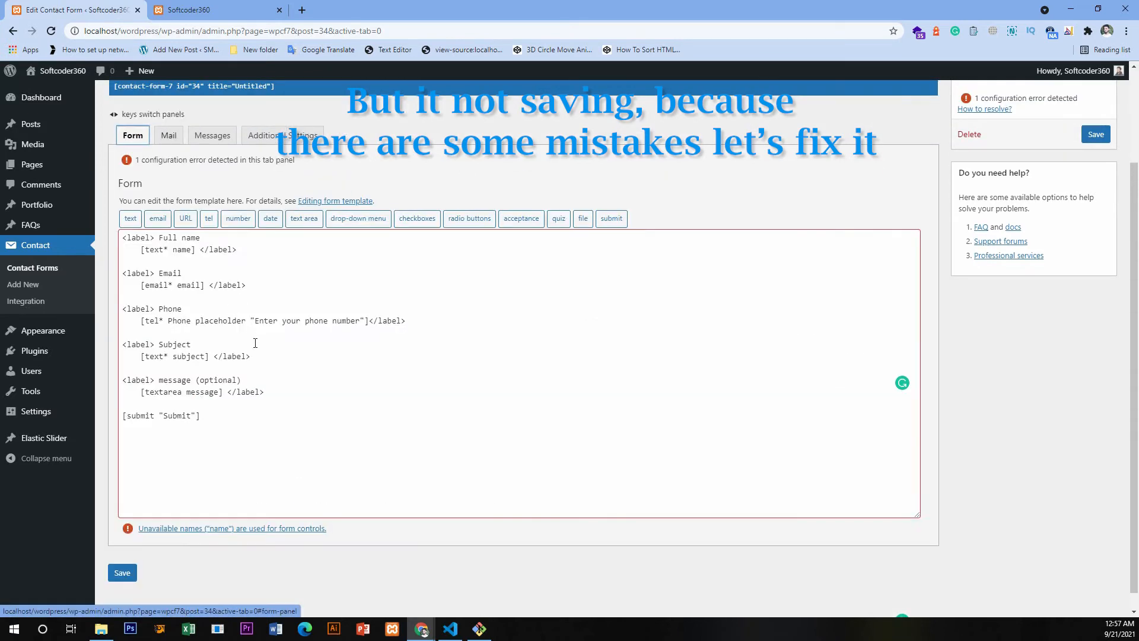
double_click(191, 357)
right_click(191, 350)
double_click(185, 357)
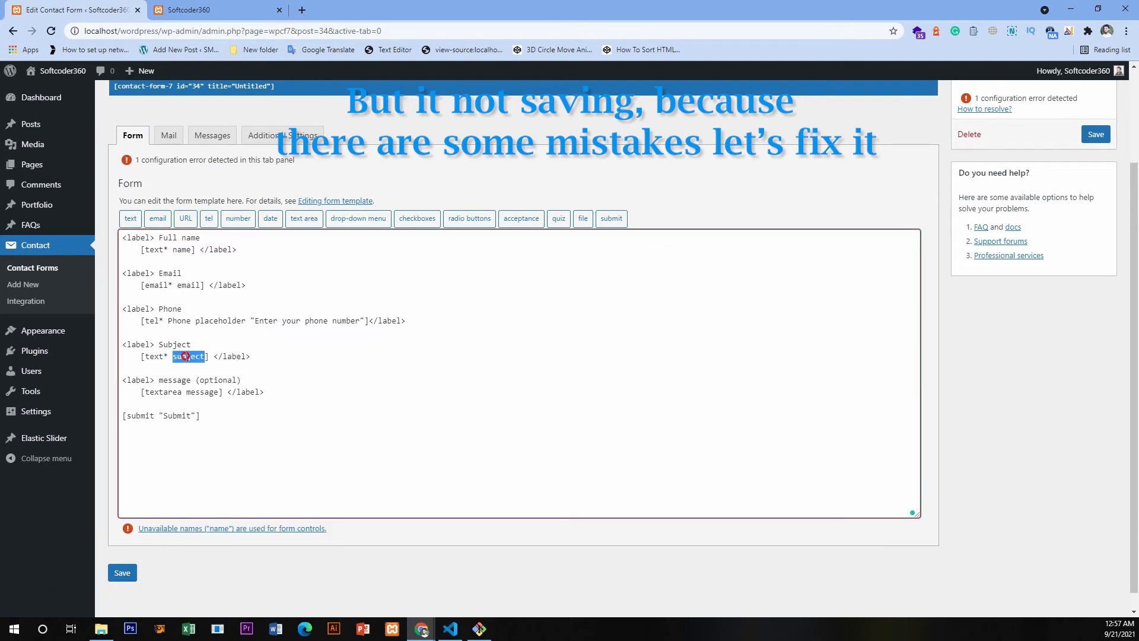
right_click(186, 357)
click(215, 400)
click(166, 141)
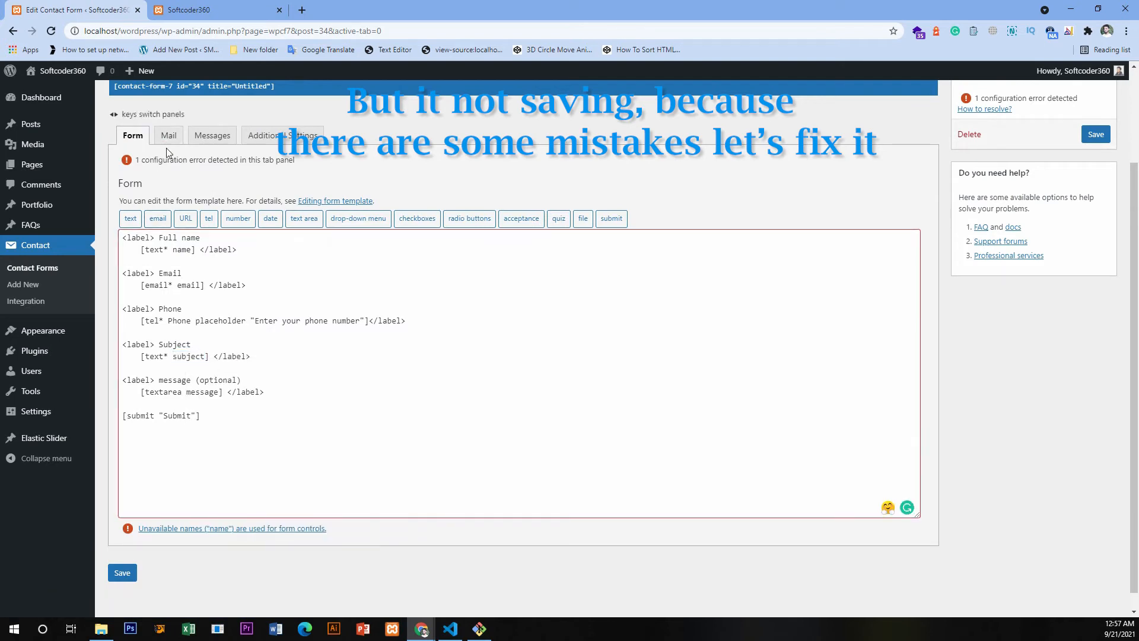
click(306, 360)
scroll(305, 380, down, 1)
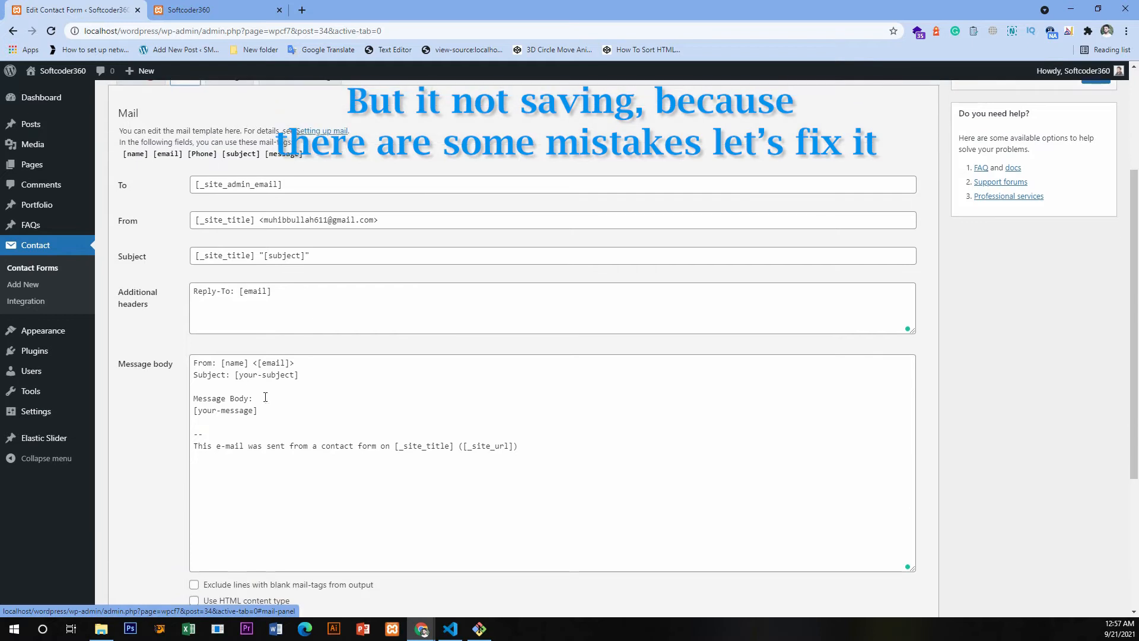
drag(235, 375, 292, 373)
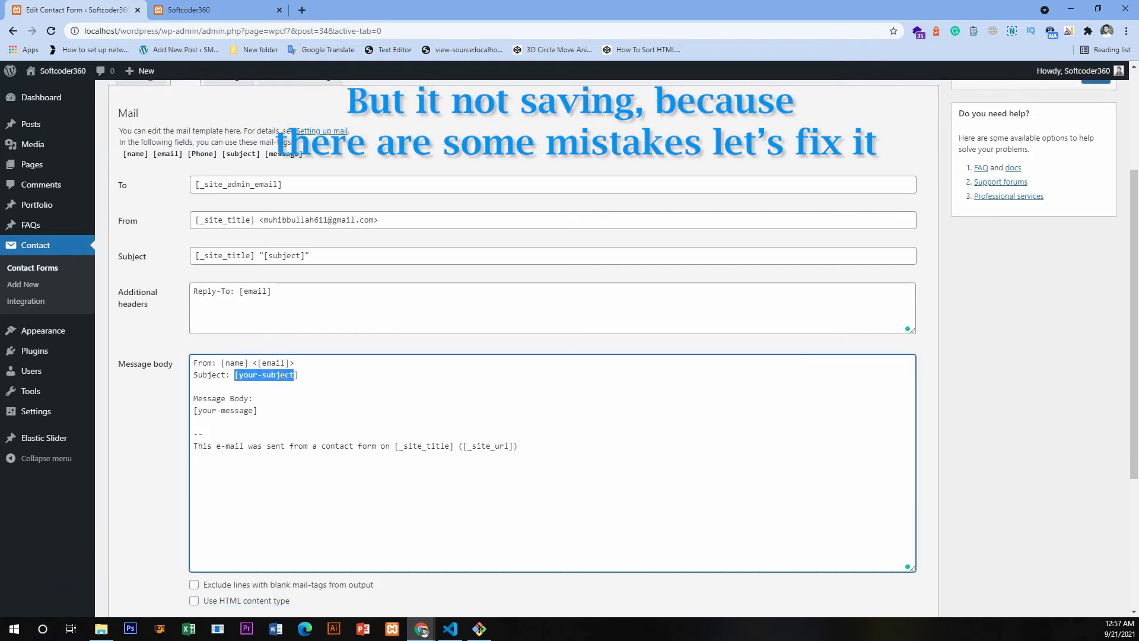
right_click(283, 375)
click(310, 427)
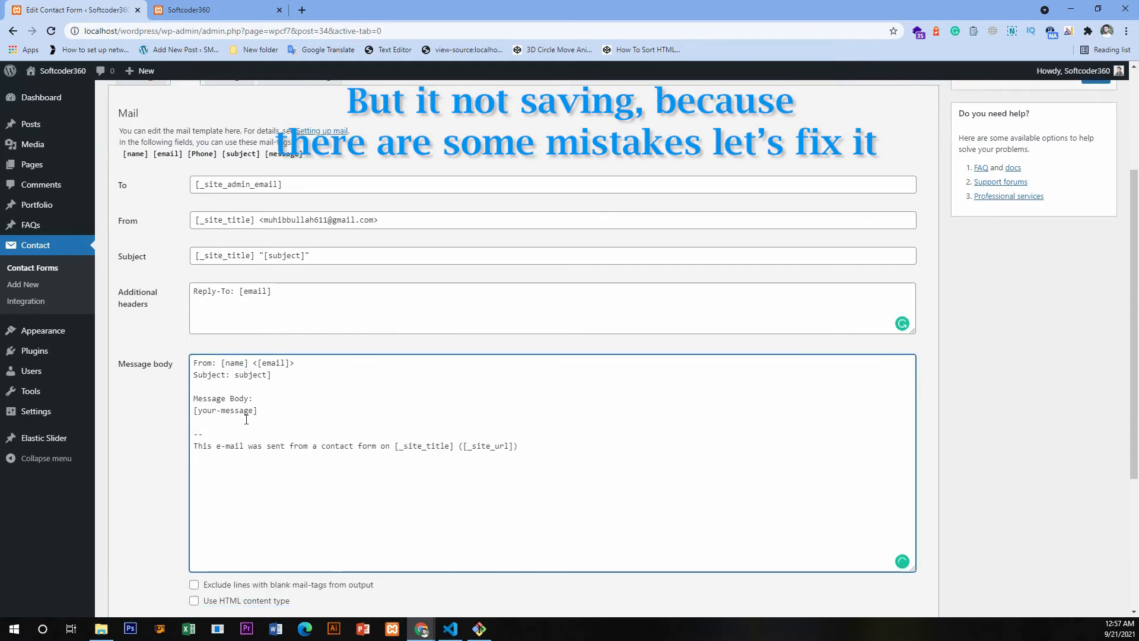
- Replace your-message in the message body with the form's textarea field name, giving [message]
drag(200, 410, 249, 410)
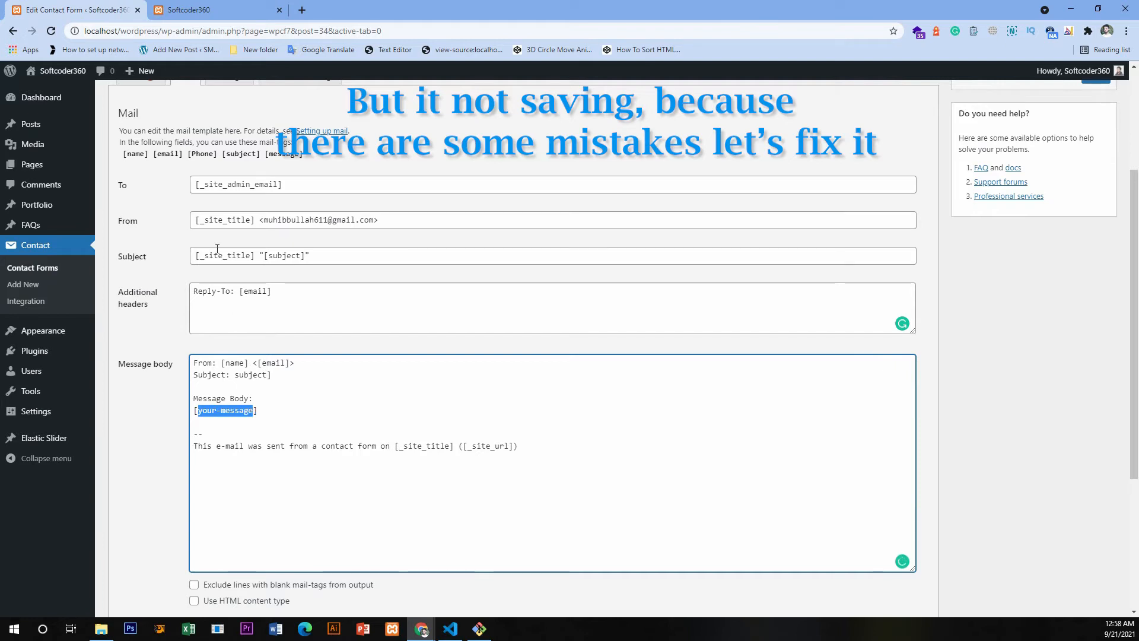
scroll(231, 320, up, 4)
click(140, 198)
scroll(197, 387, down, 1)
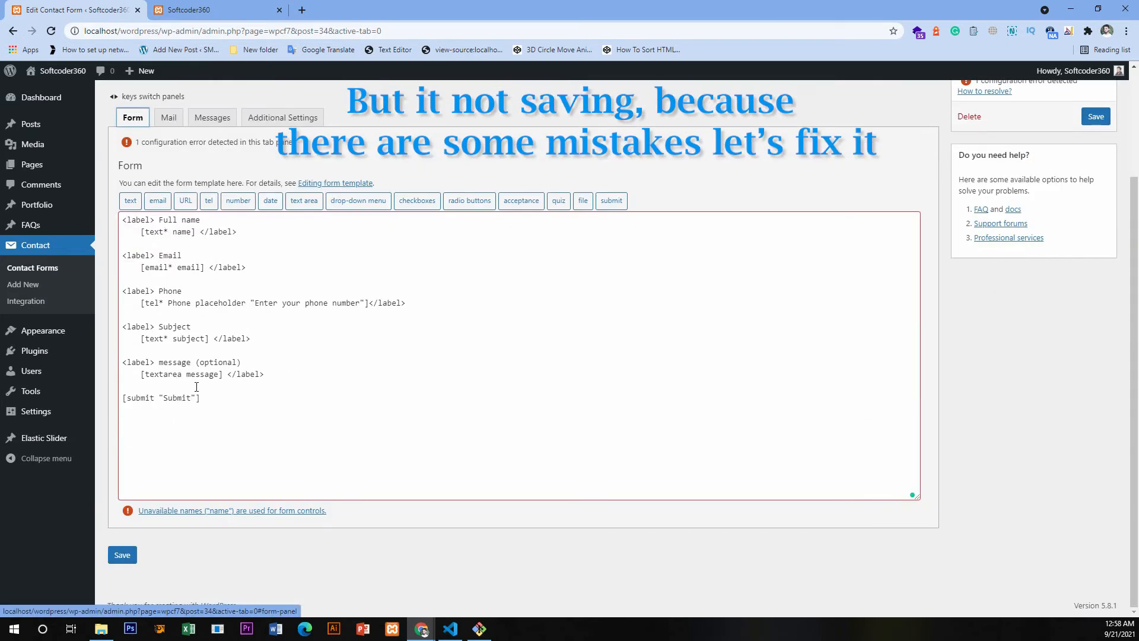
double_click(207, 375)
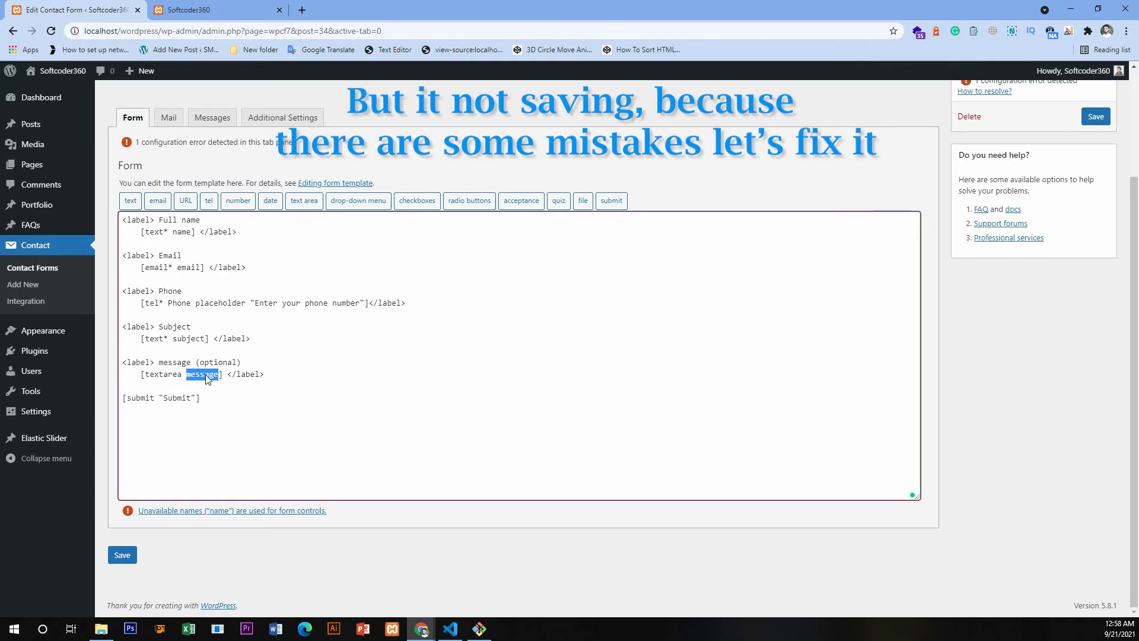
right_click(207, 375)
click(254, 419)
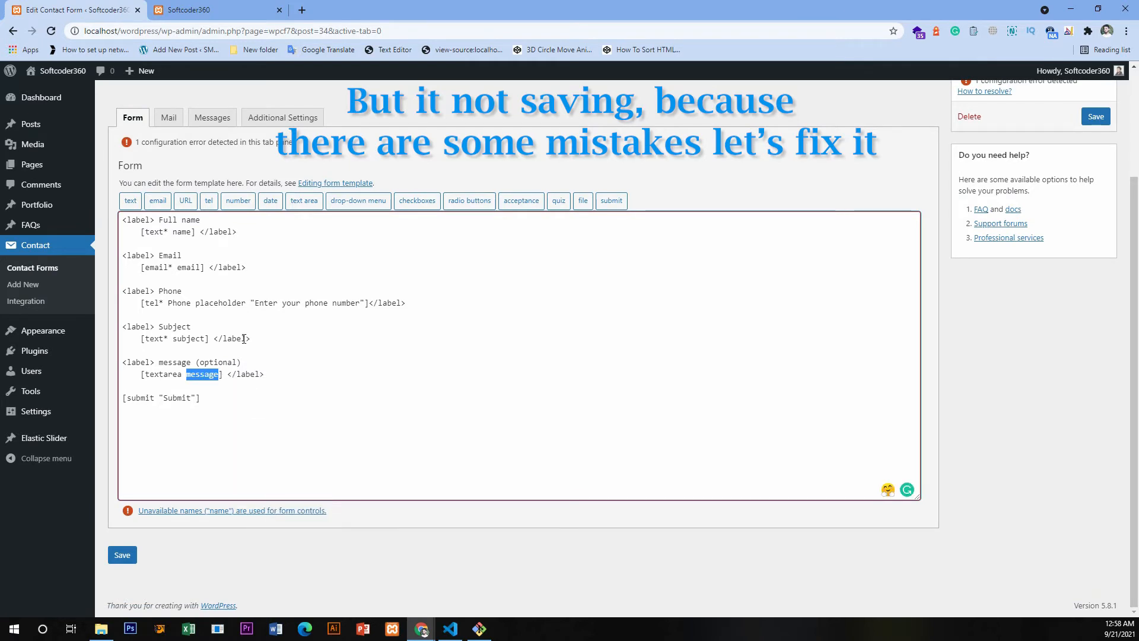
click(168, 122)
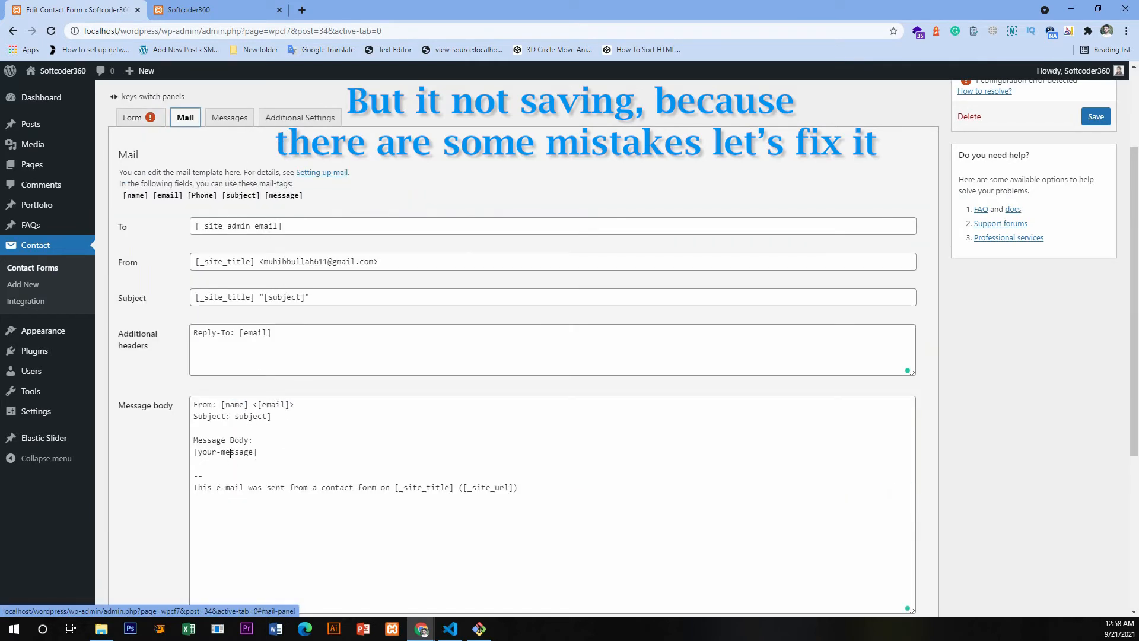
drag(200, 451, 249, 452)
right_click(249, 452)
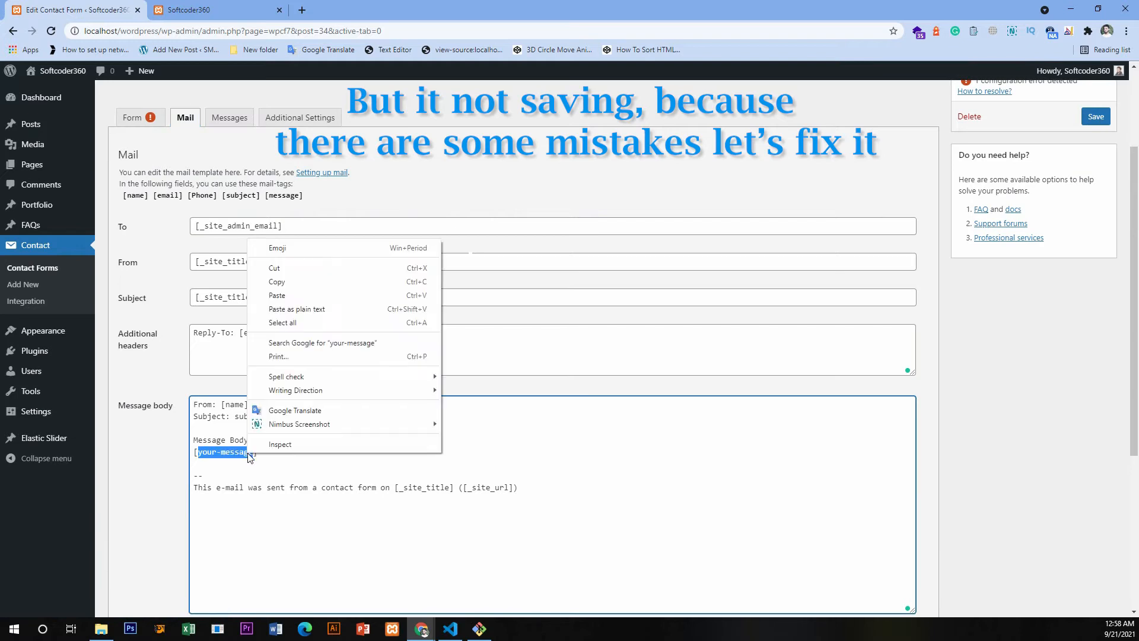
click(288, 295)
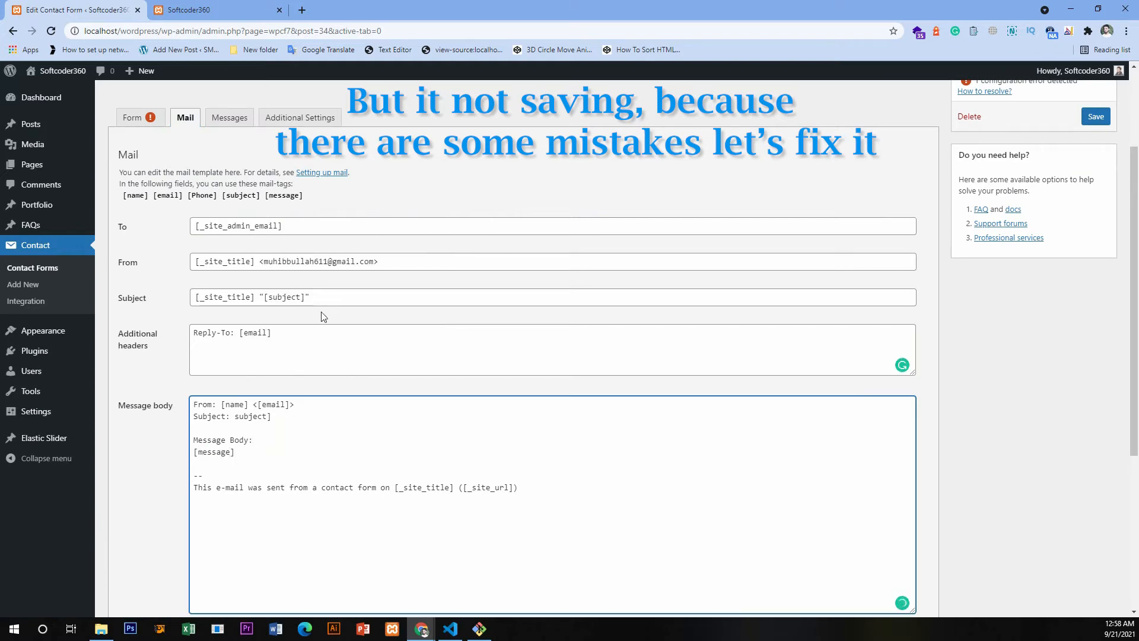
- Save the contact form with the corrected mail template tags
scroll(329, 360, down, 2)
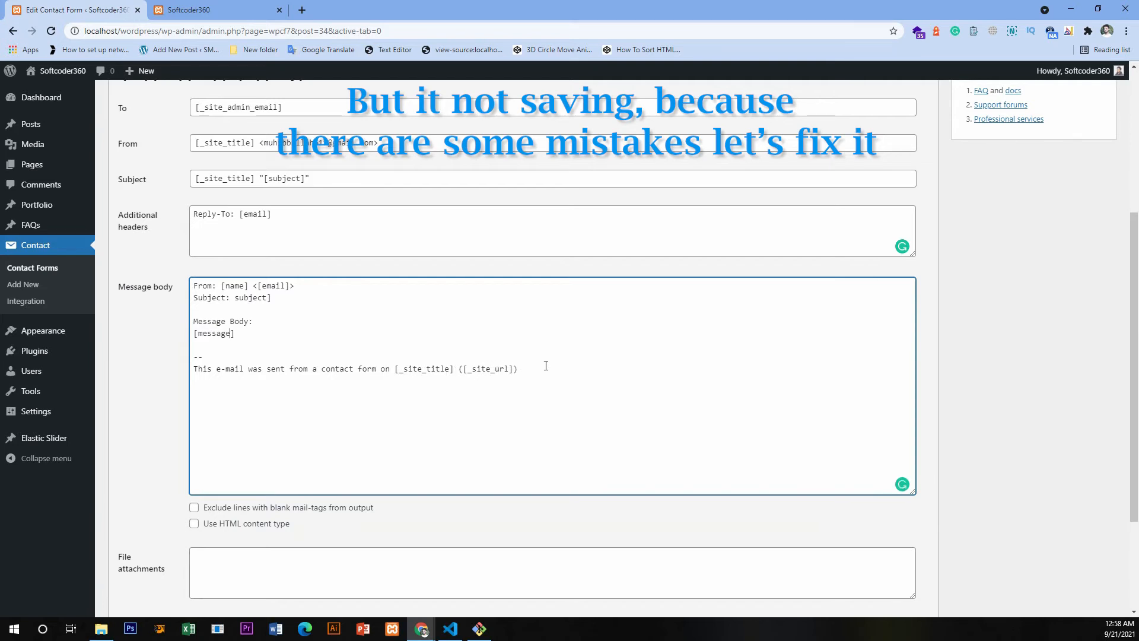
scroll(332, 451, down, 3)
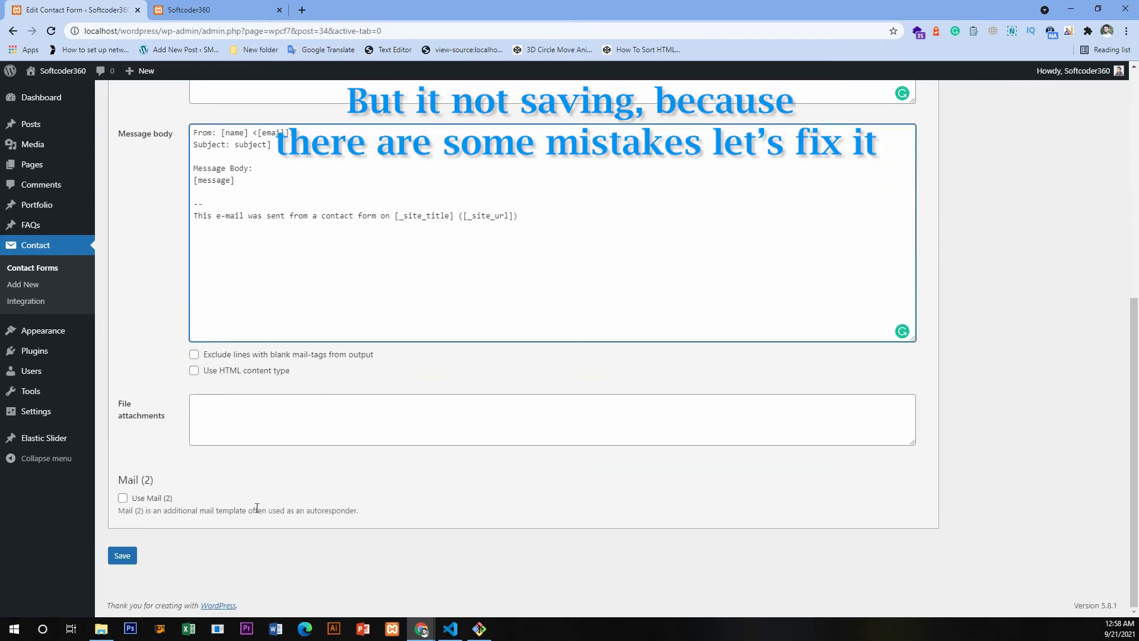
click(122, 556)
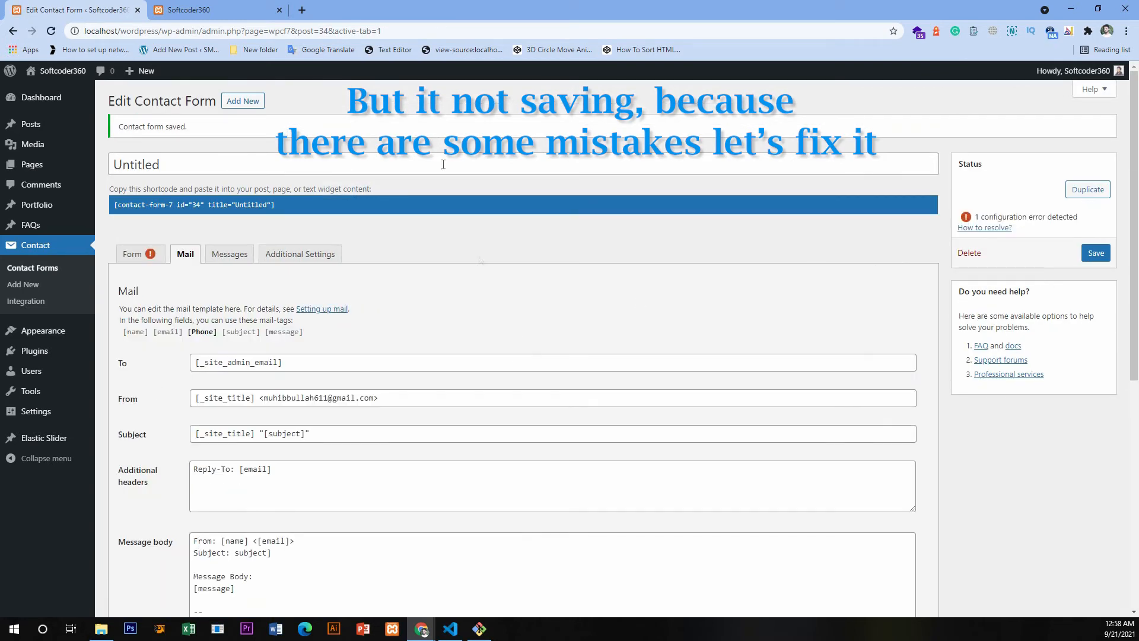
- Rename the name tag in the message body's From line to full-name
scroll(444, 164, down, 5)
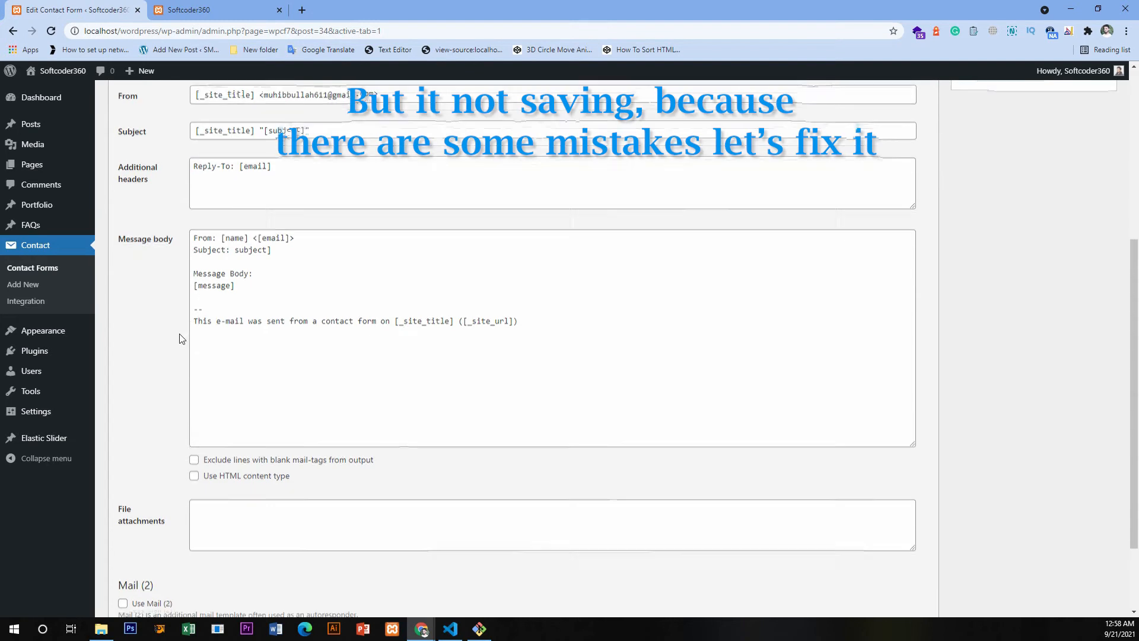
scroll(181, 339, down, 2)
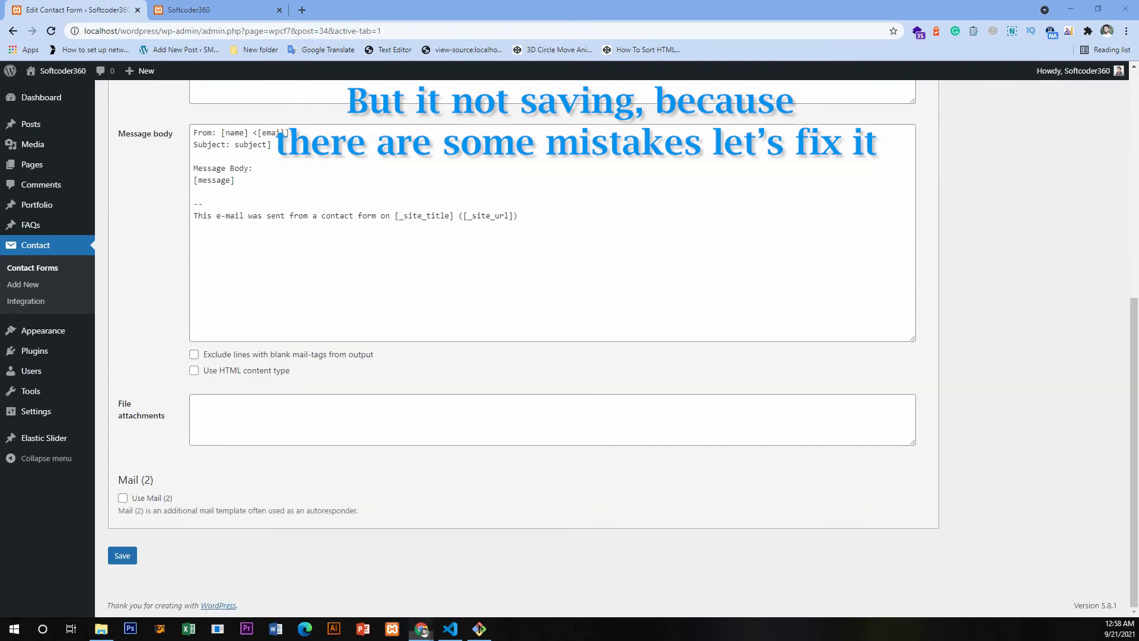
scroll(236, 289, up, 5)
scroll(235, 289, down, 2)
double_click(235, 289)
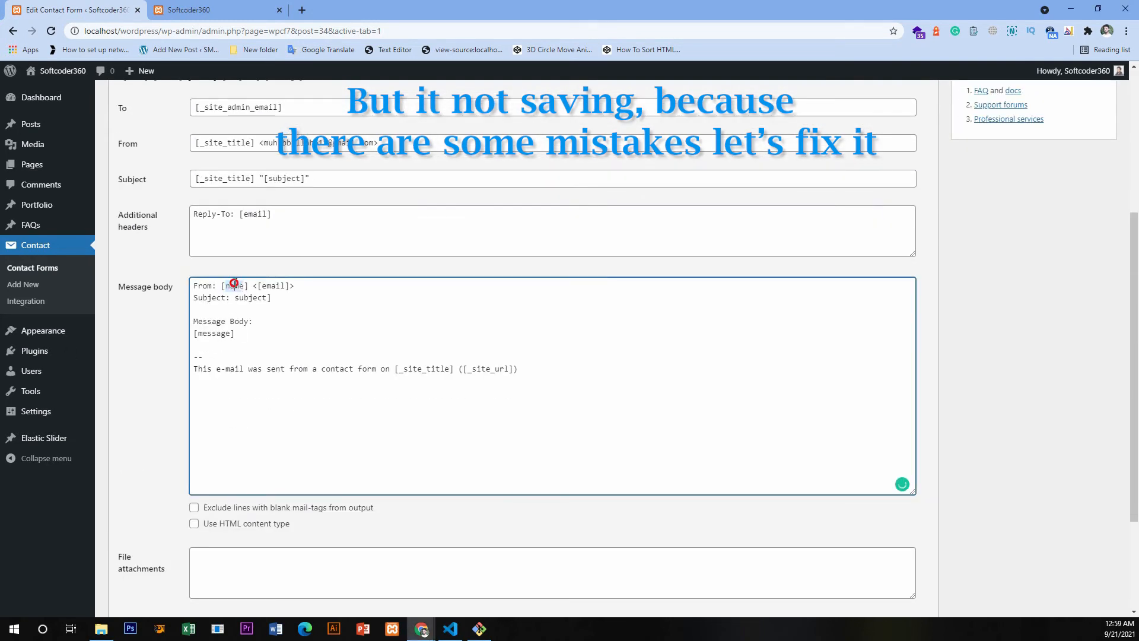
key(Left)
text(full-)
key(ctrl+Right)
key(ctrl+shift+Left)
key(ctrl+shift+Left)
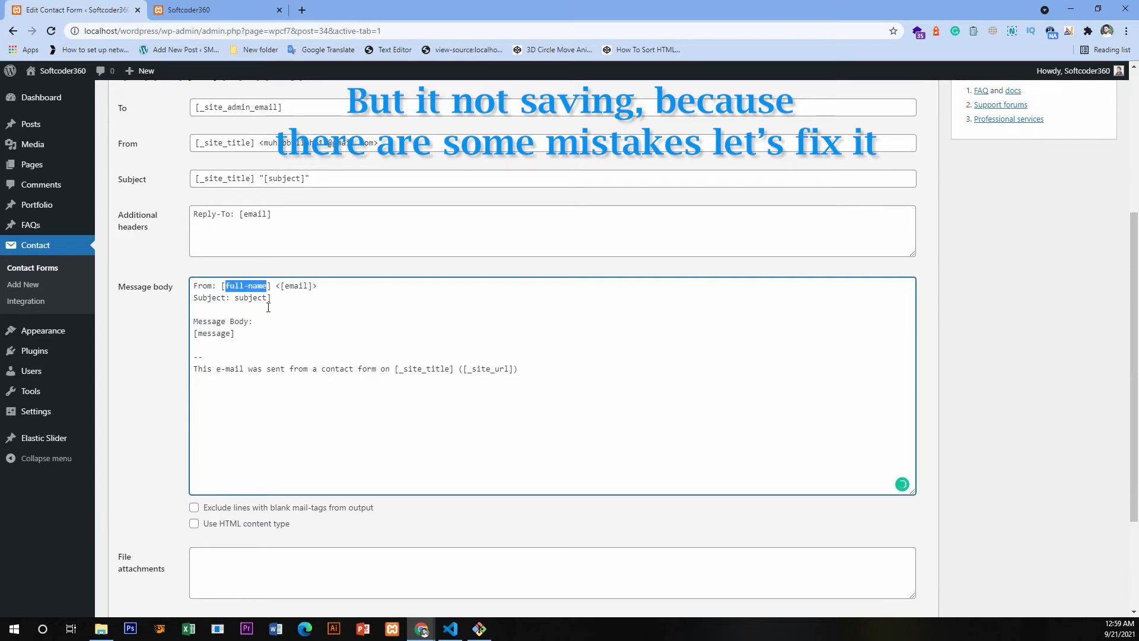
- Copy full-name from the message body and use it as the name of the form's Full name text field
right_click(256, 281)
click(308, 320)
scroll(166, 186, up, 2)
click(141, 119)
double_click(174, 232)
right_click(180, 233)
click(204, 291)
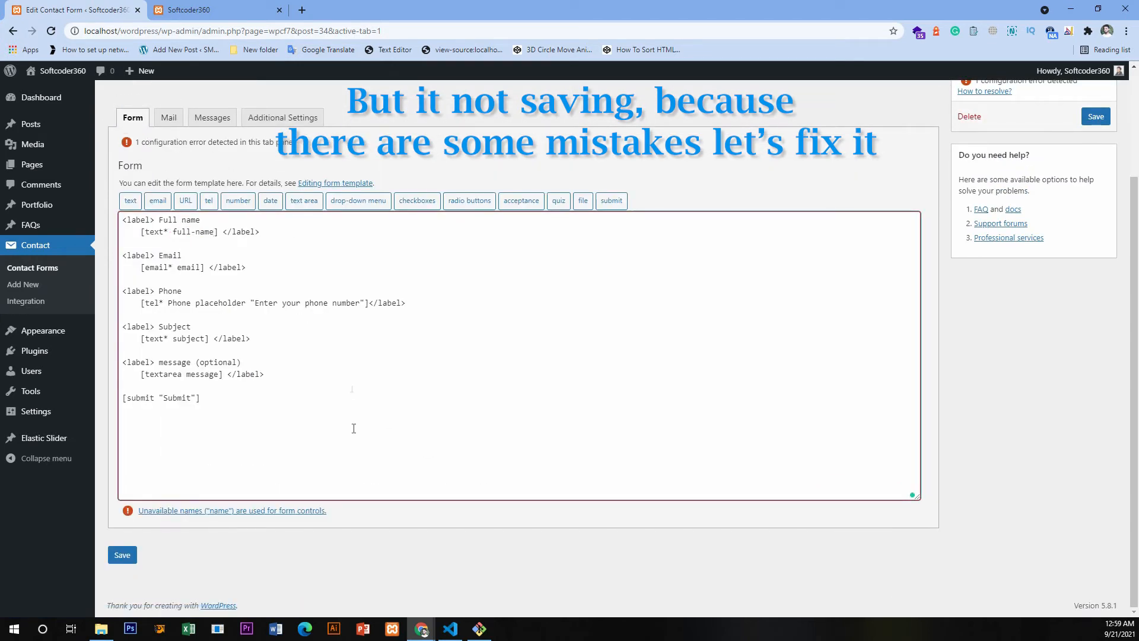
- Save the contact form with the renamed full-name field
click(142, 512)
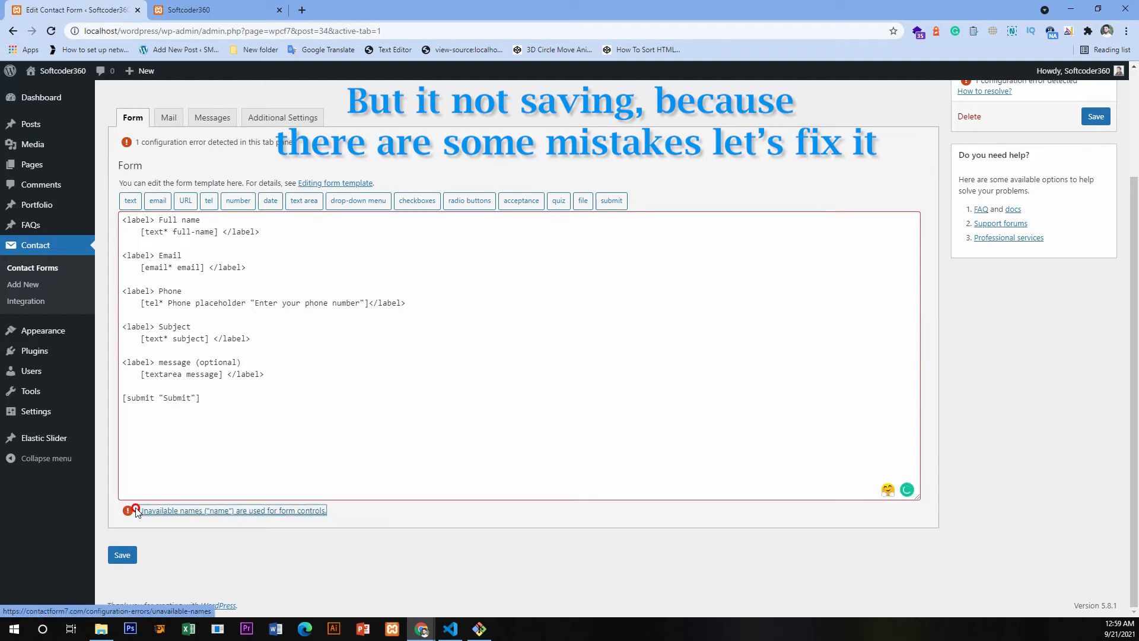
click(123, 554)
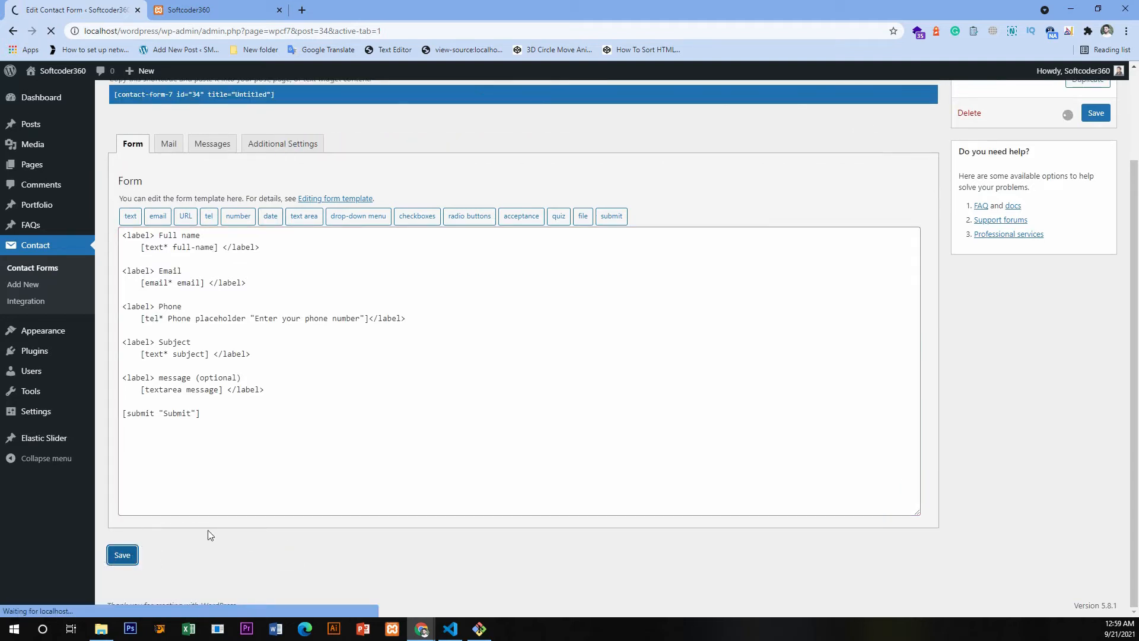
scroll(252, 535, up, 1)
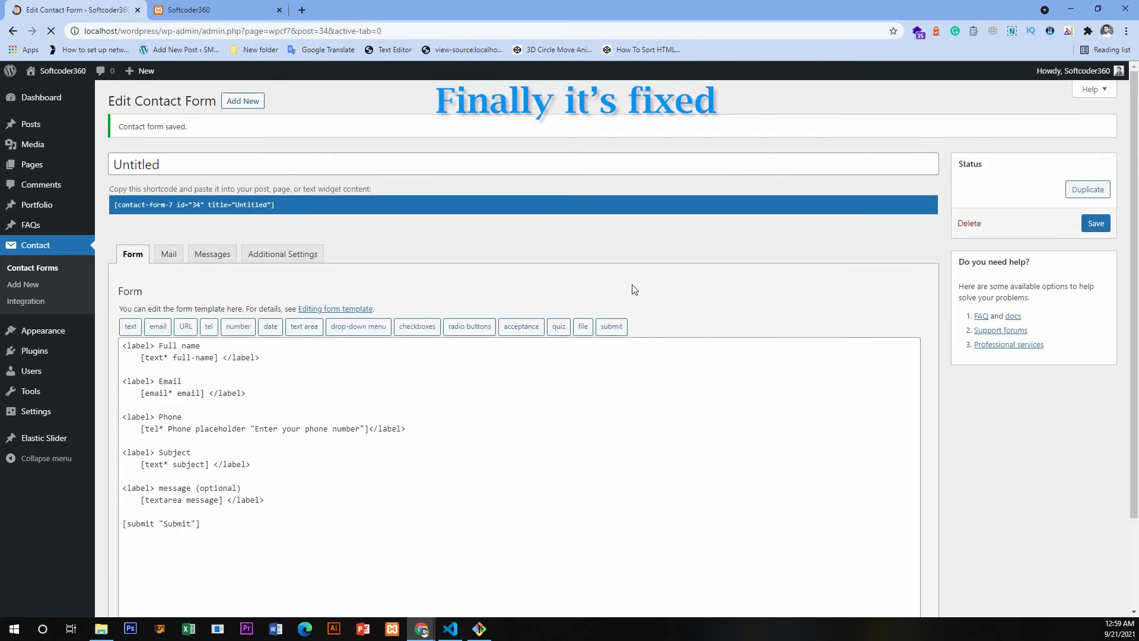
- Copy the Untitled form's shortcode and open the Contact Us page for editing
right_click(157, 202)
click(185, 213)
mouse_move(53, 170)
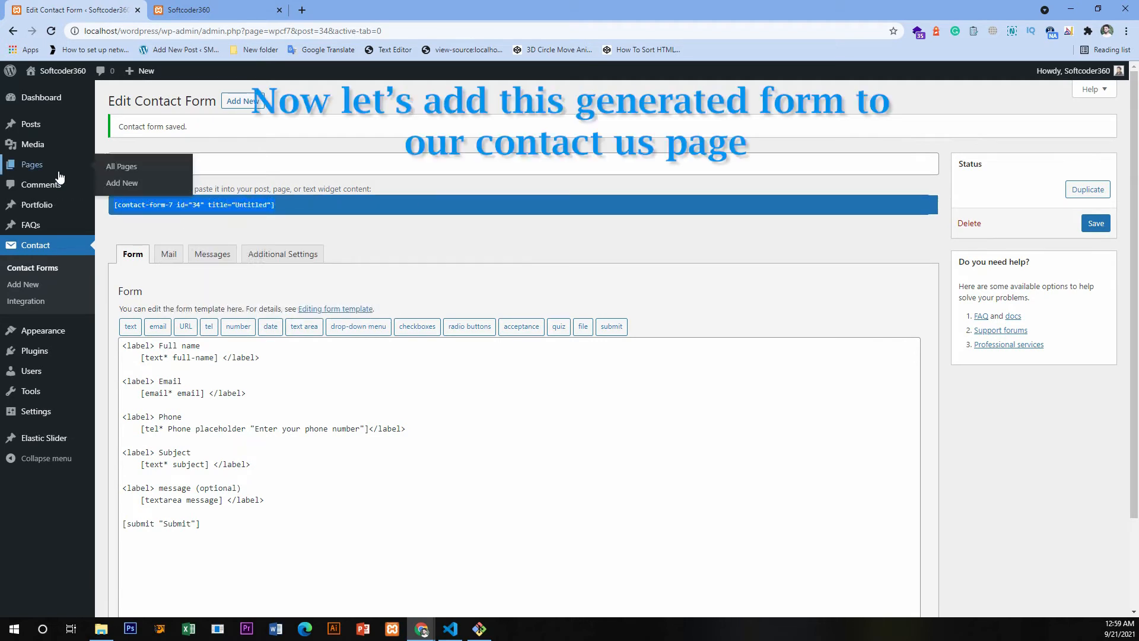
click(129, 168)
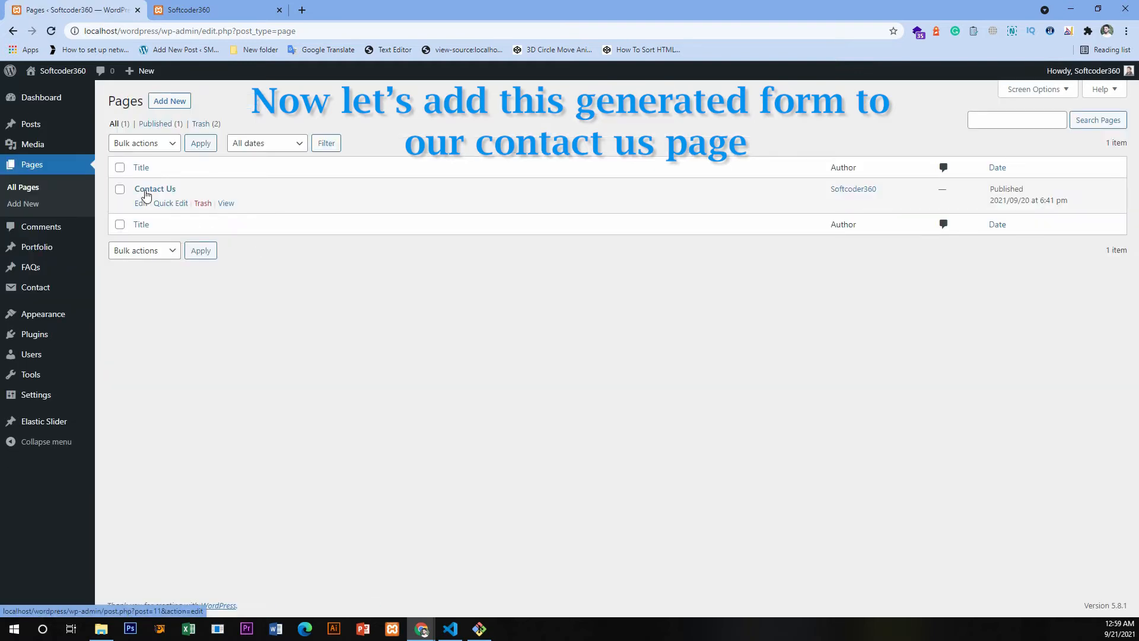
click(142, 203)
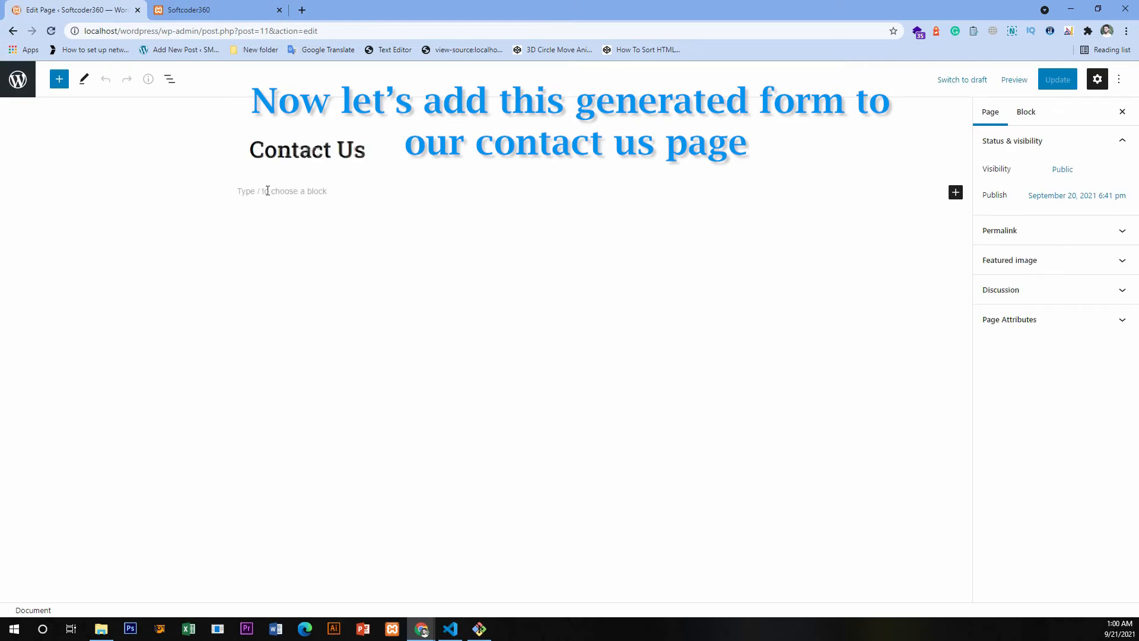
- Paste the shortcode into the Contact Us page's empty block and select the Untitled form
click(272, 203)
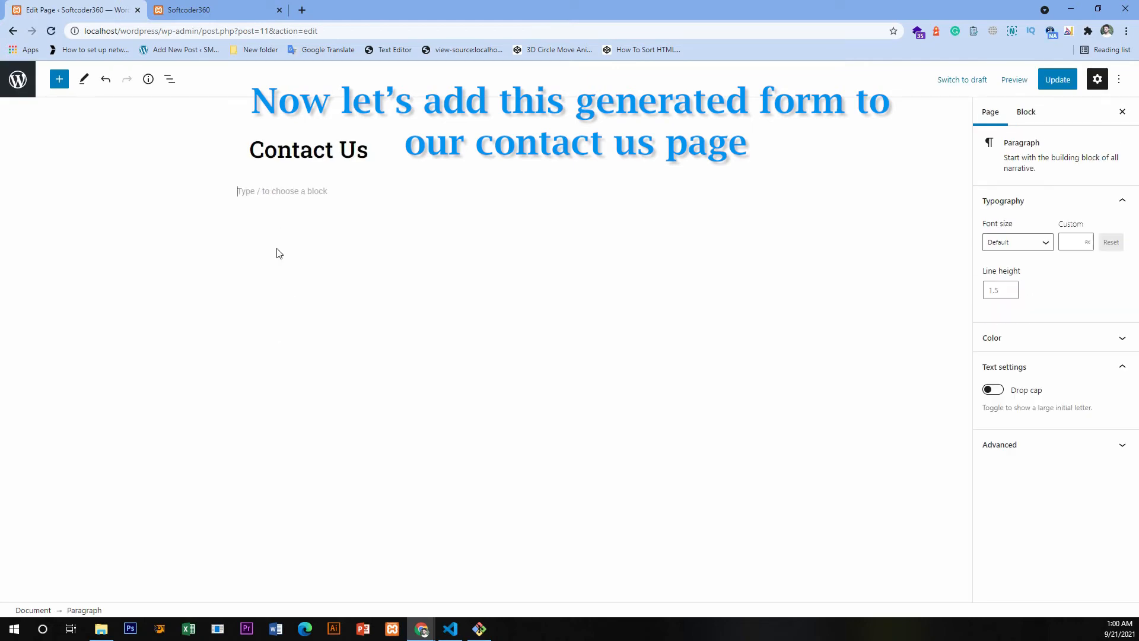
right_click(268, 189)
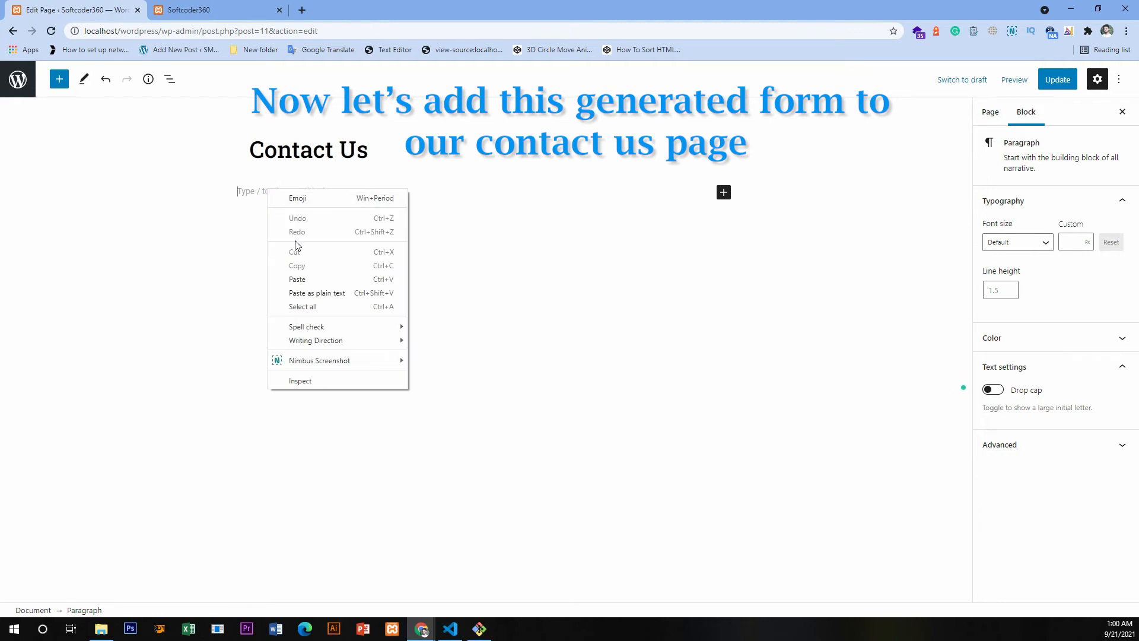
click(310, 279)
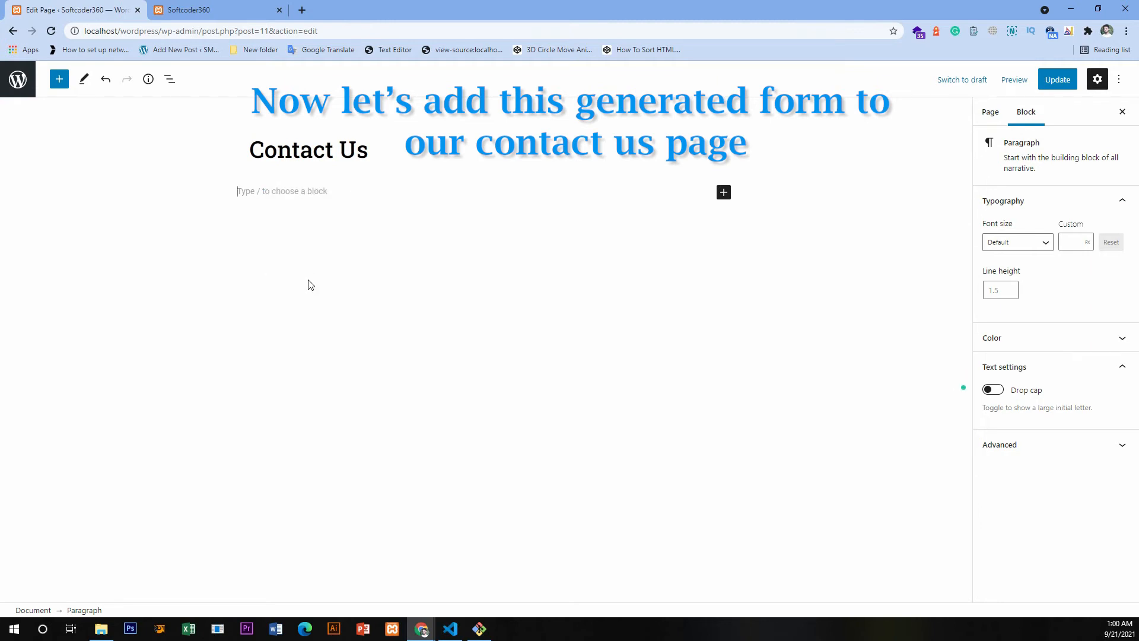
click(306, 264)
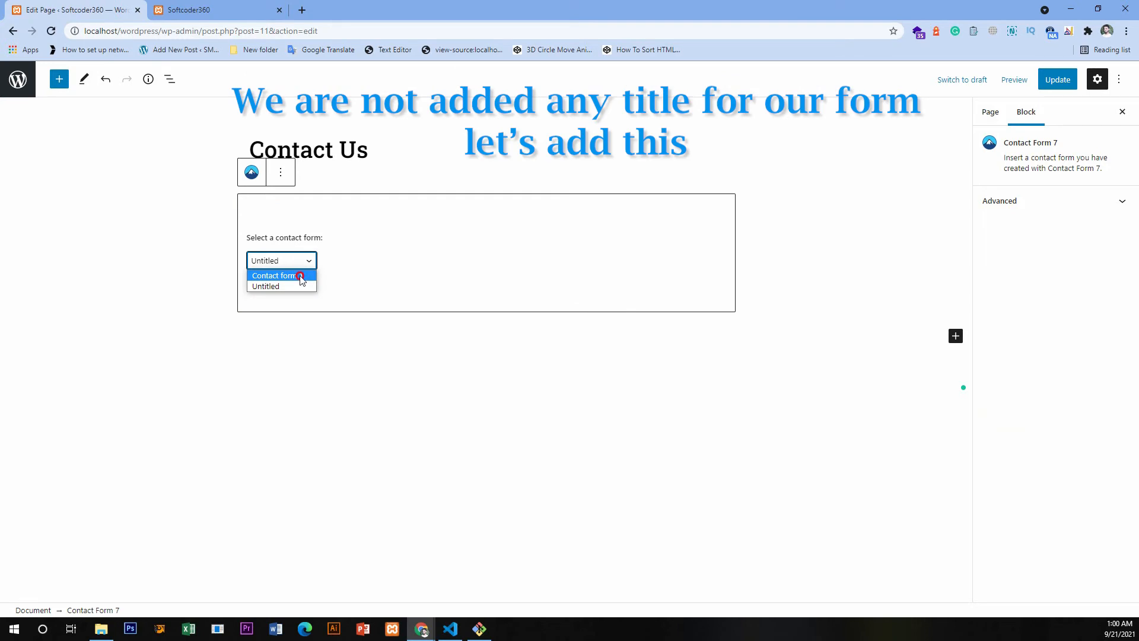
click(300, 287)
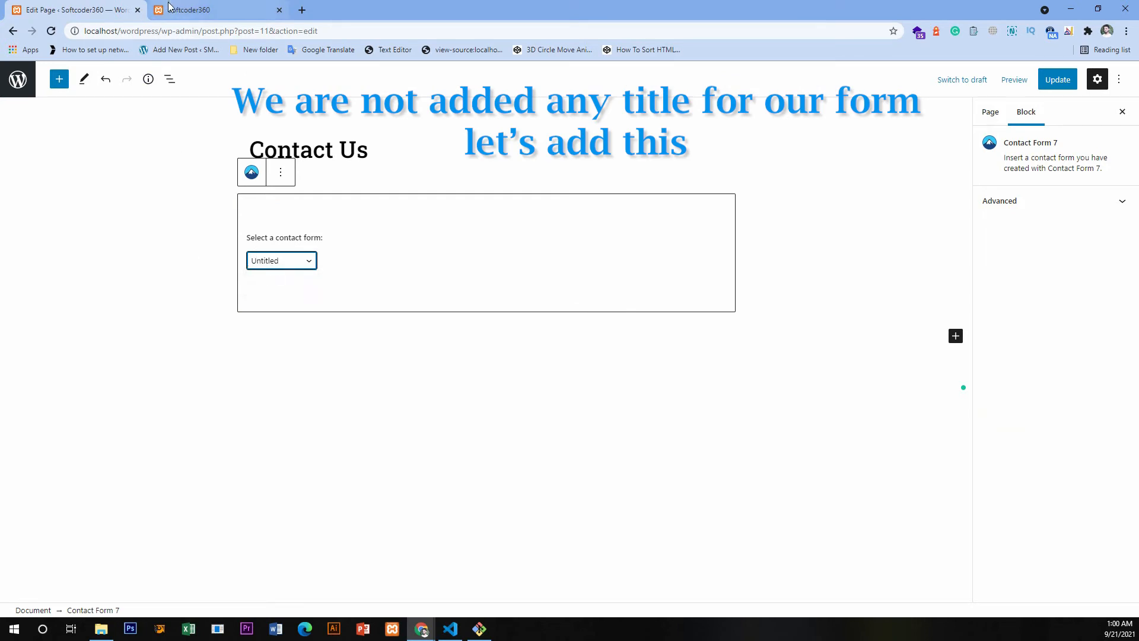
- Open the WordPress Pages list in a new browser tab, keeping the page editor open
right_click(14, 33)
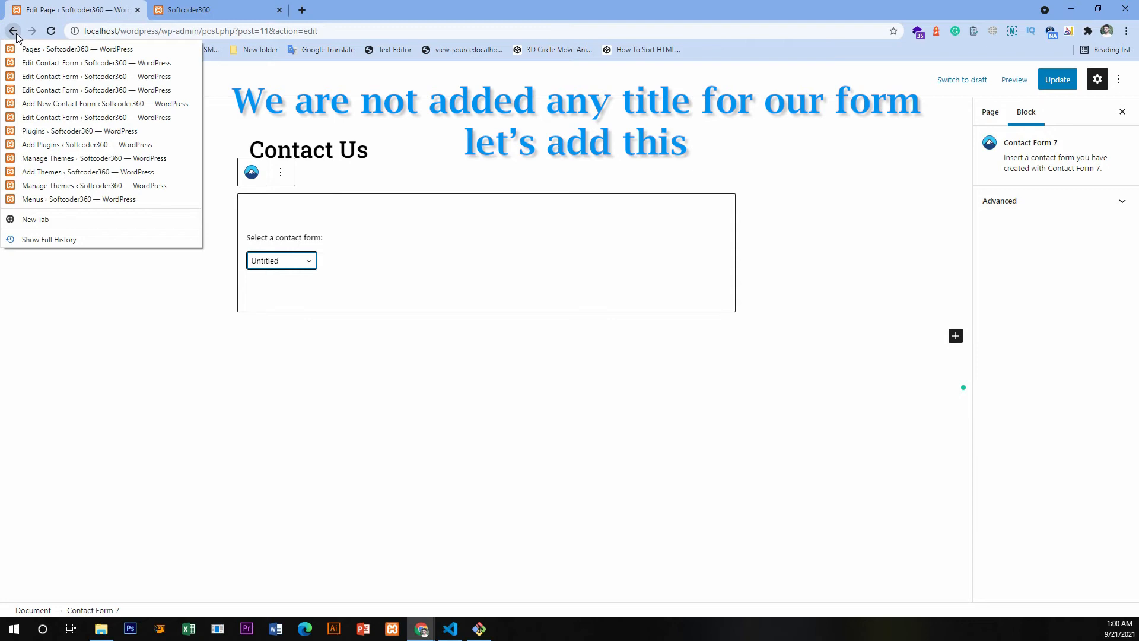
click(117, 318)
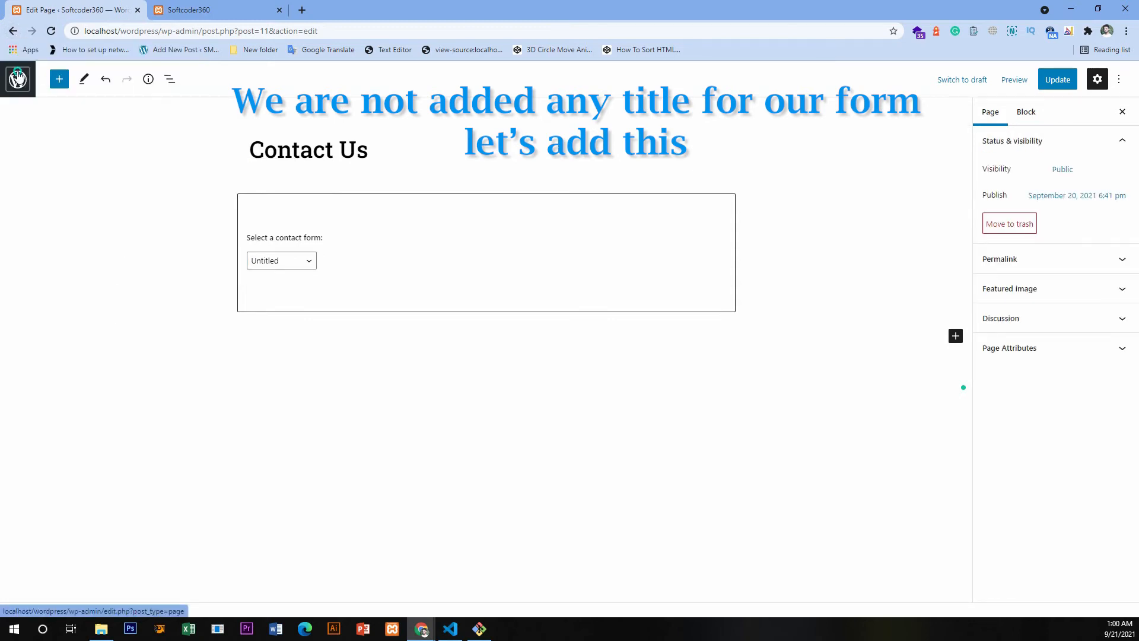
right_click(17, 77)
click(37, 83)
click(220, 12)
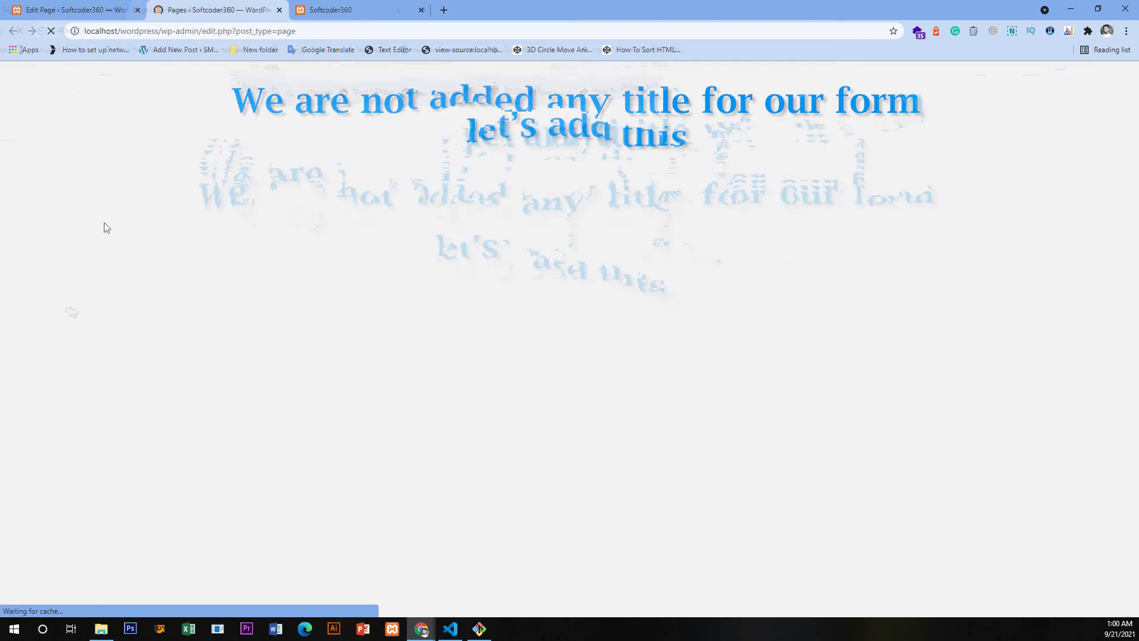
- Open the Untitled form for editing from the Contact Form 7 settings among the installed plugins
mouse_move(36, 340)
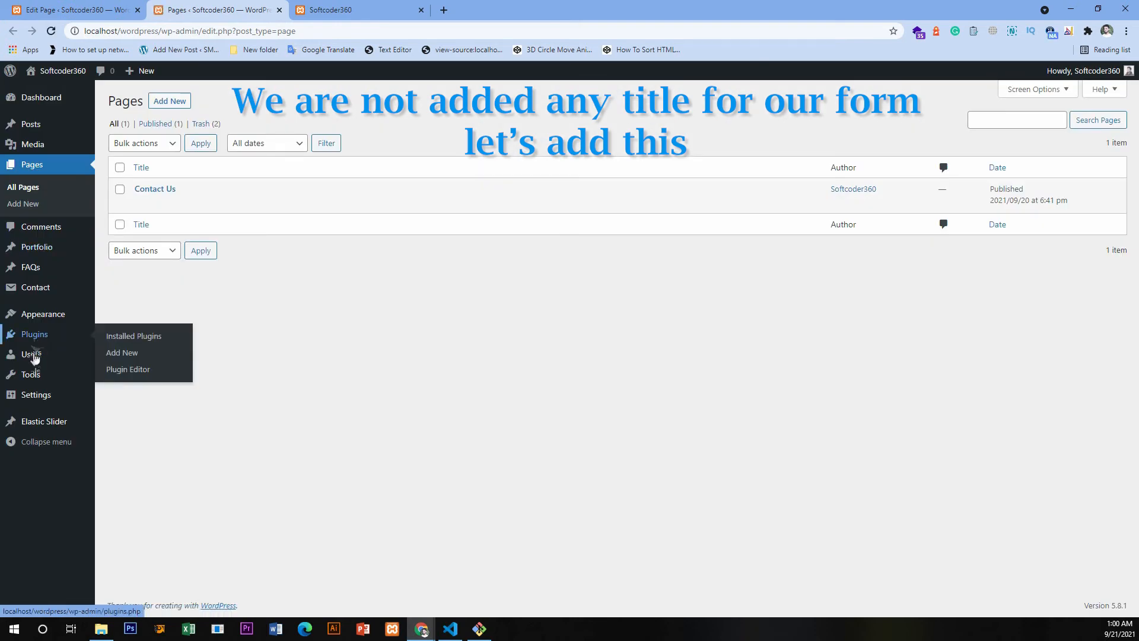
mouse_move(38, 398)
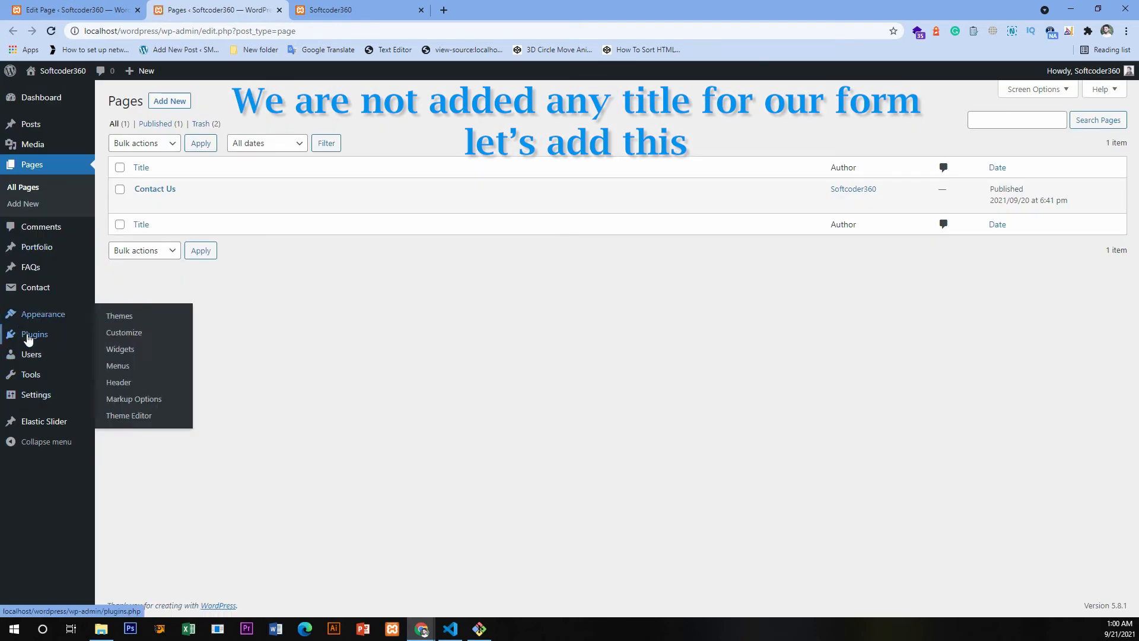
click(125, 343)
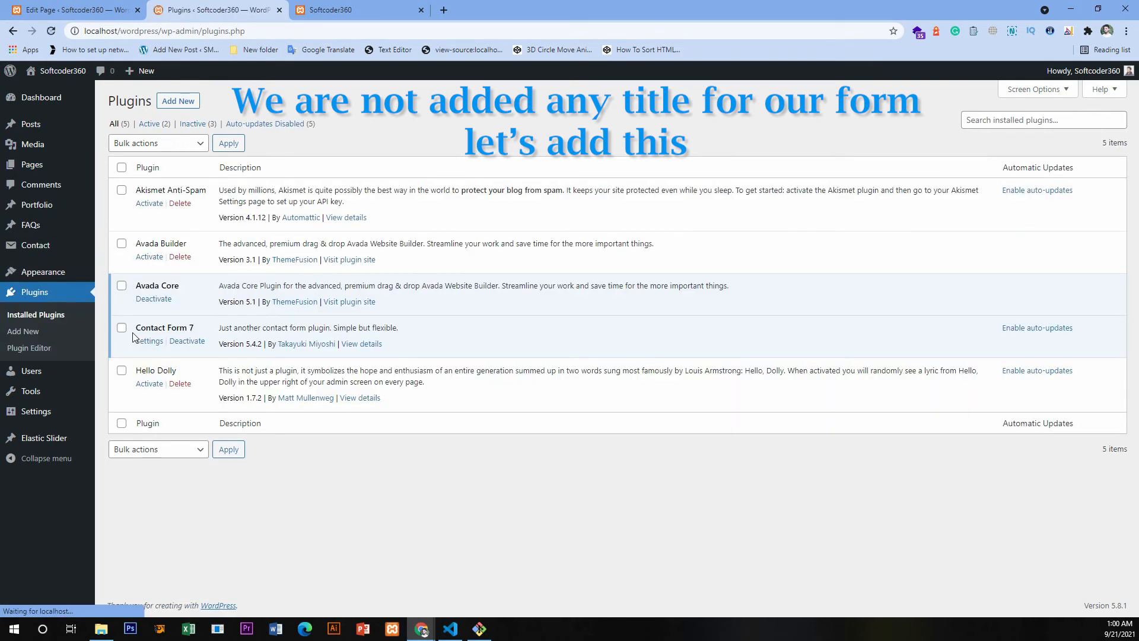
click(148, 344)
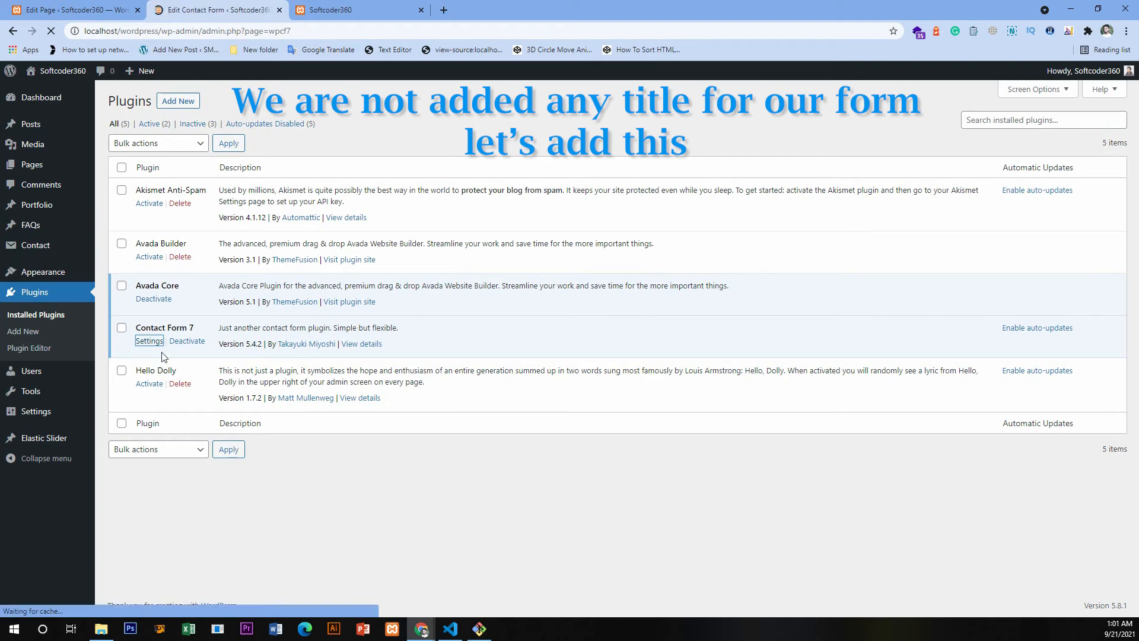
drag(172, 365, 126, 366)
click(143, 380)
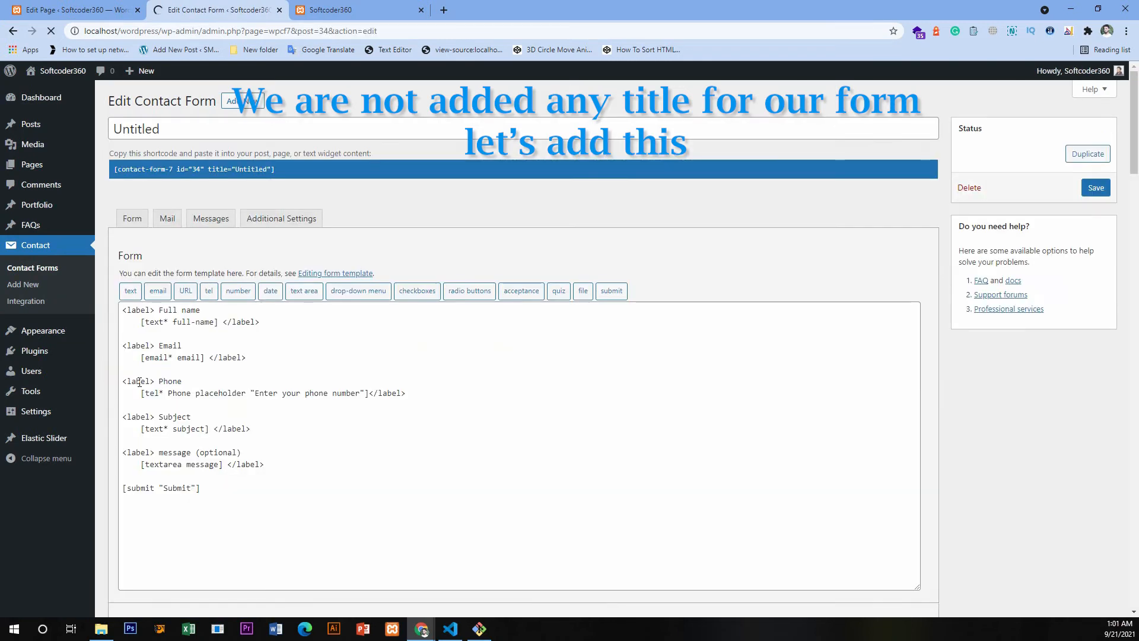
- Rename the contact form's title as Contact Us and save the form
drag(215, 124, 112, 126)
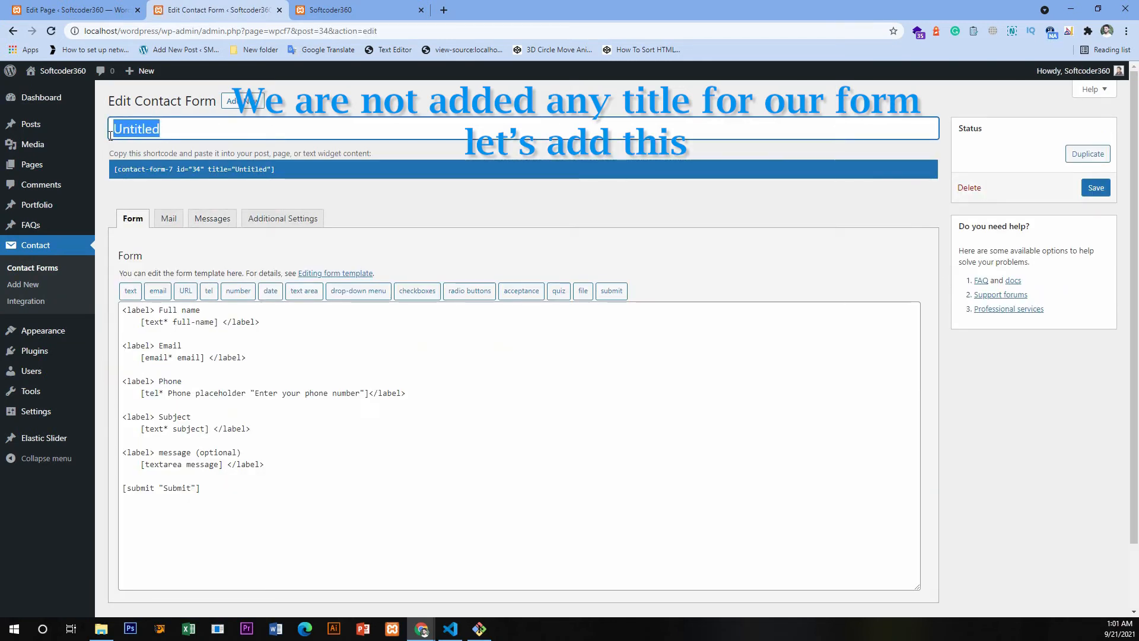
text(Contact Us)
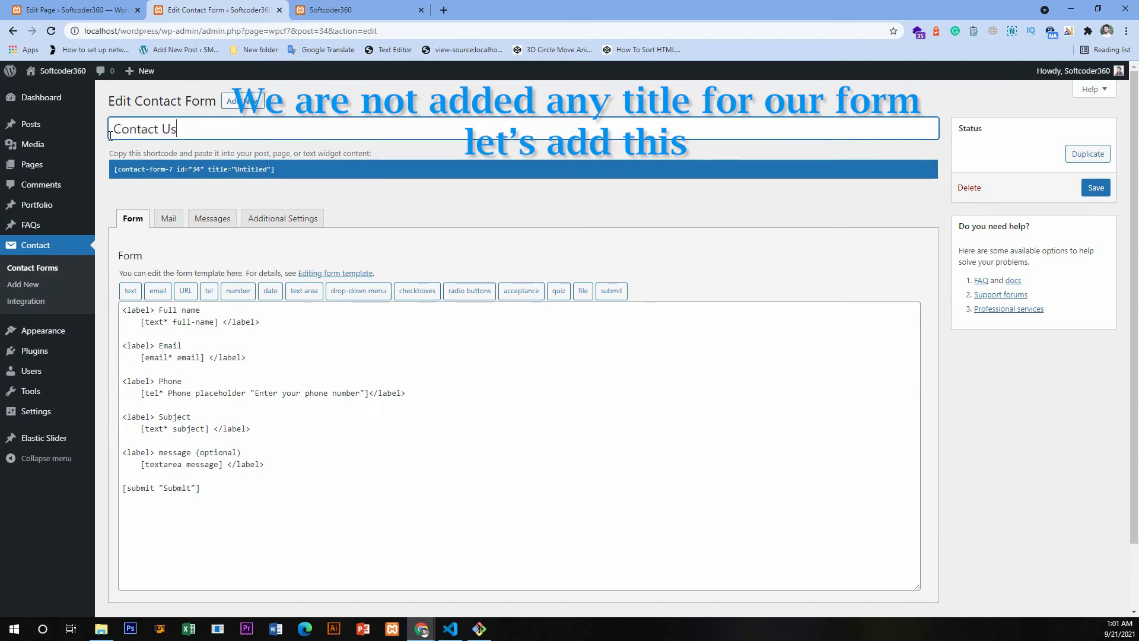
click(1095, 188)
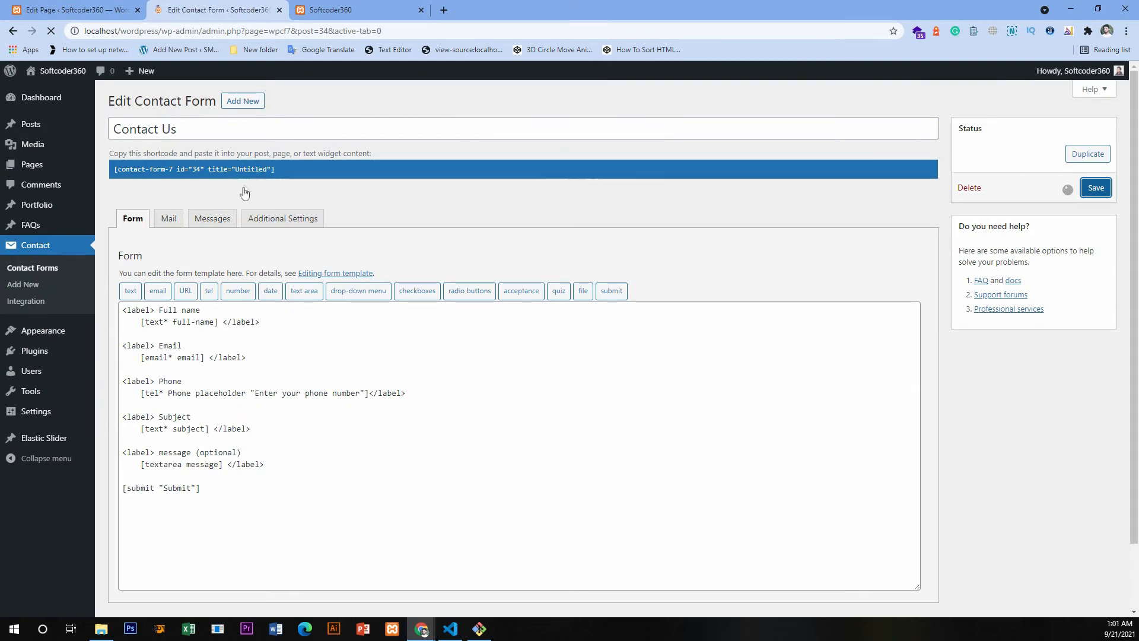
- Copy the renamed form's shortcode and reload the Contact Us page editor, discarding its unsaved changes
click(261, 209)
right_click(181, 207)
click(204, 211)
click(337, 9)
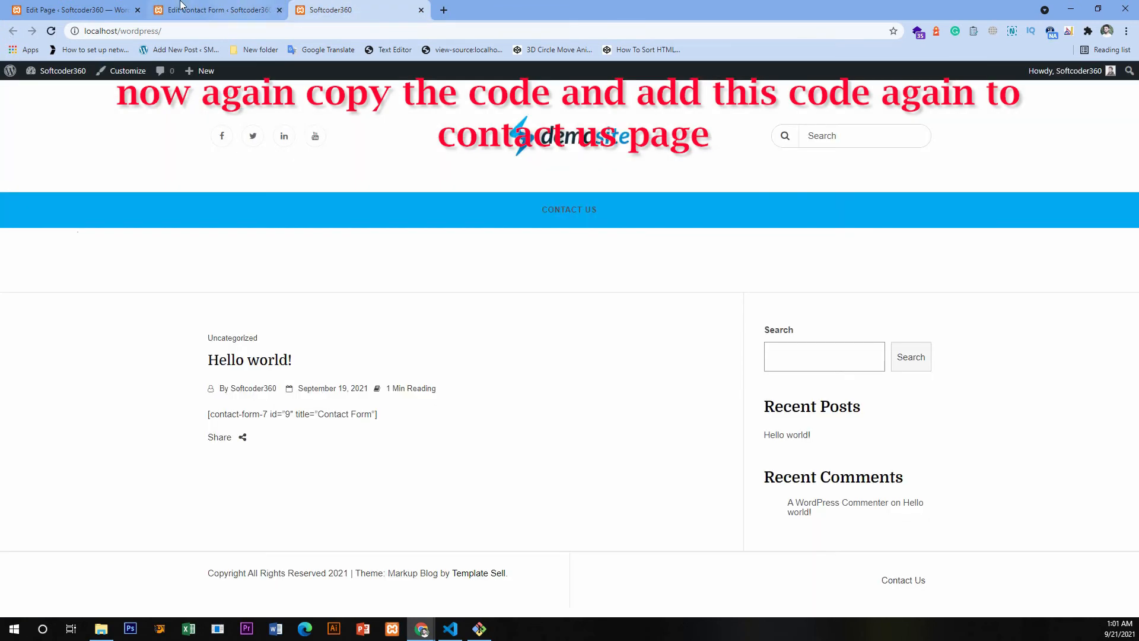
click(127, 10)
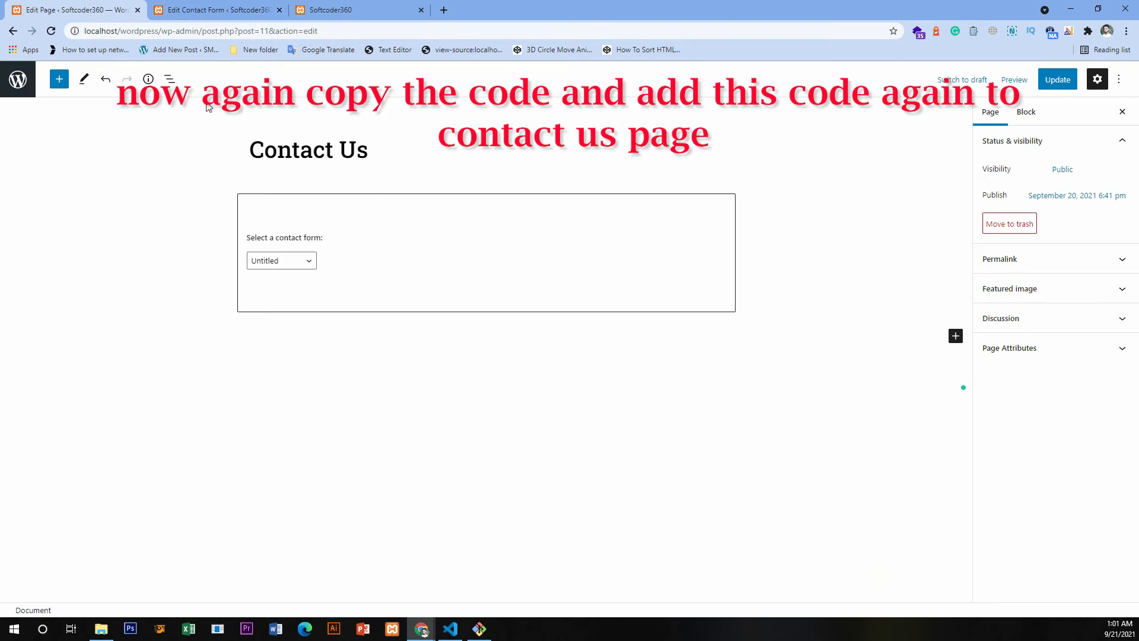
click(52, 33)
click(620, 98)
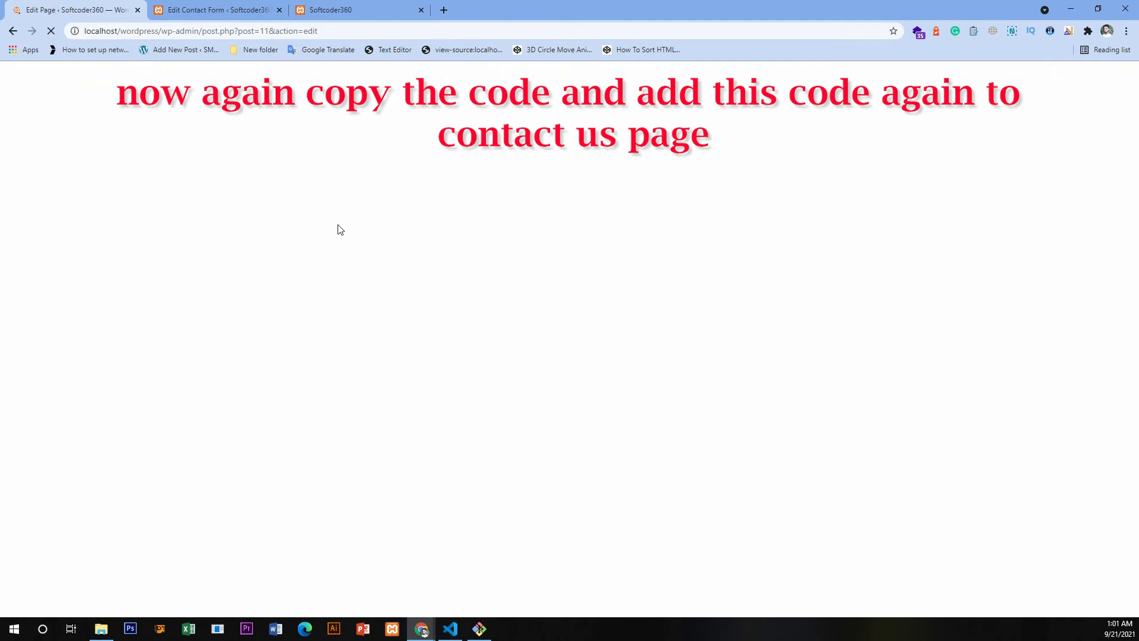
- Paste the shortcode into the Contact Us page with the Contact Us form selected, and update the page
click(321, 240)
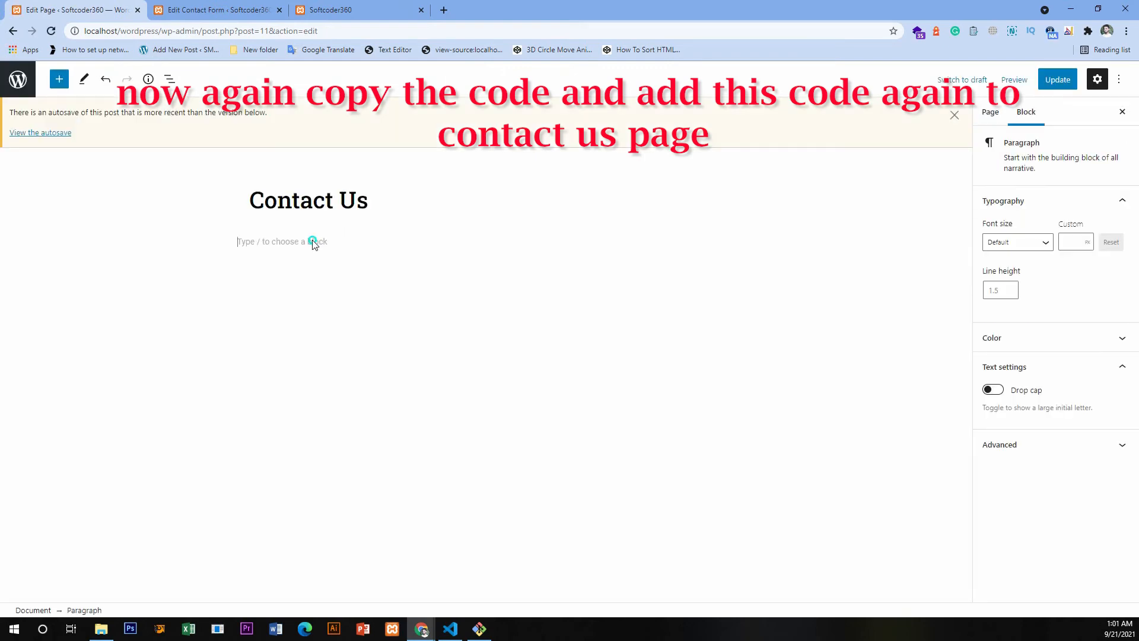
right_click(322, 268)
click(342, 333)
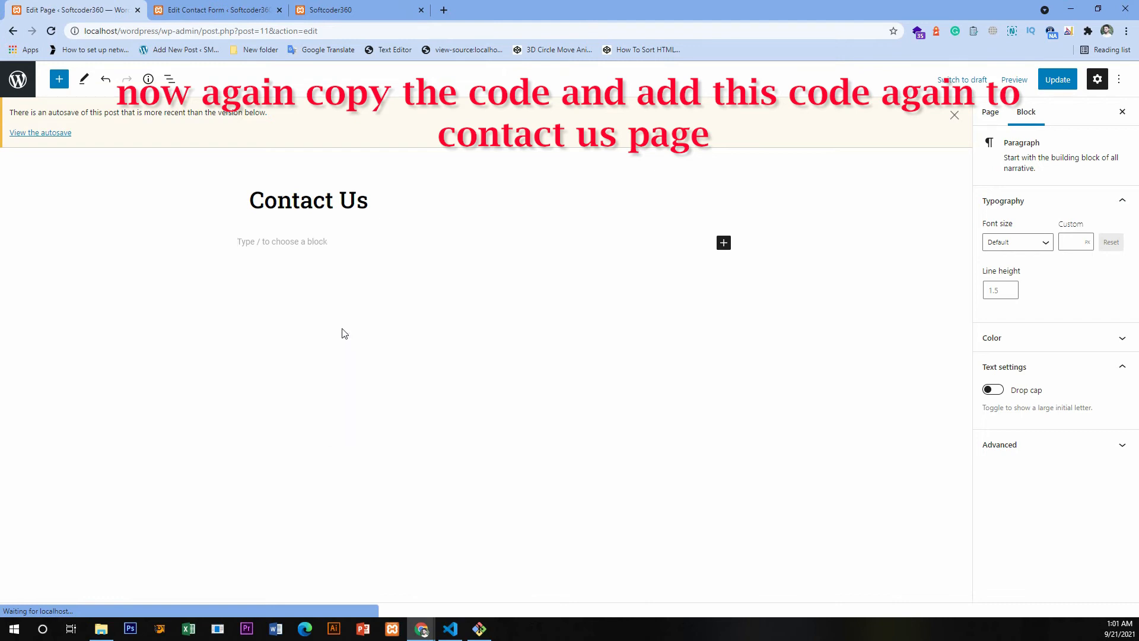
click(276, 311)
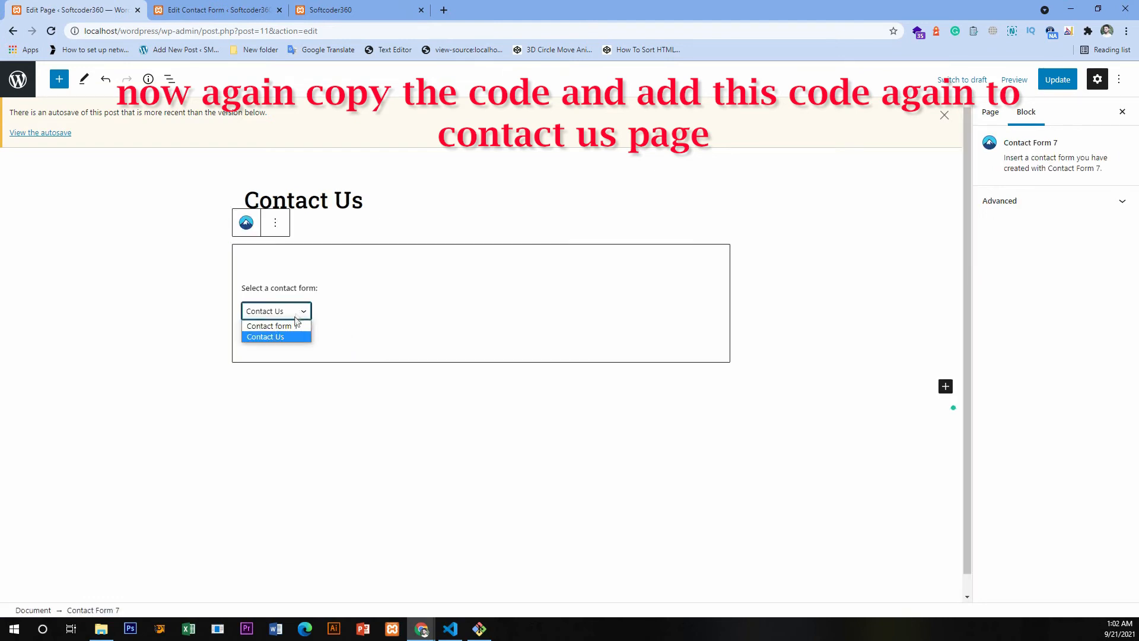
click(279, 336)
click(1062, 81)
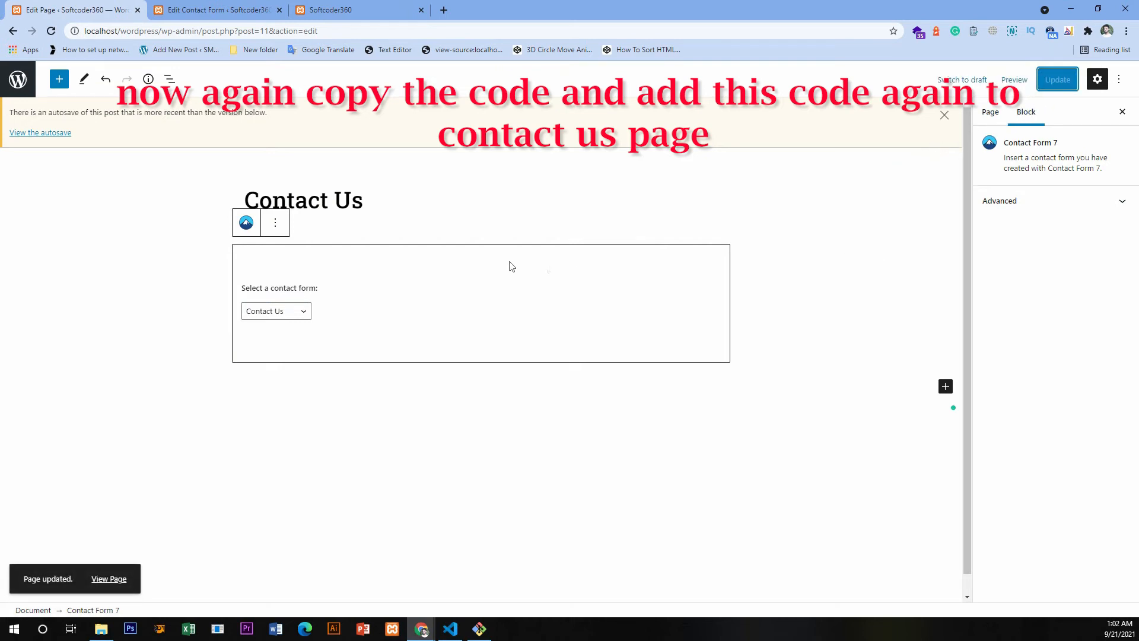
- Close the form editing tab and open the Contact Us page on the live site
middle_click(227, 3)
click(200, 5)
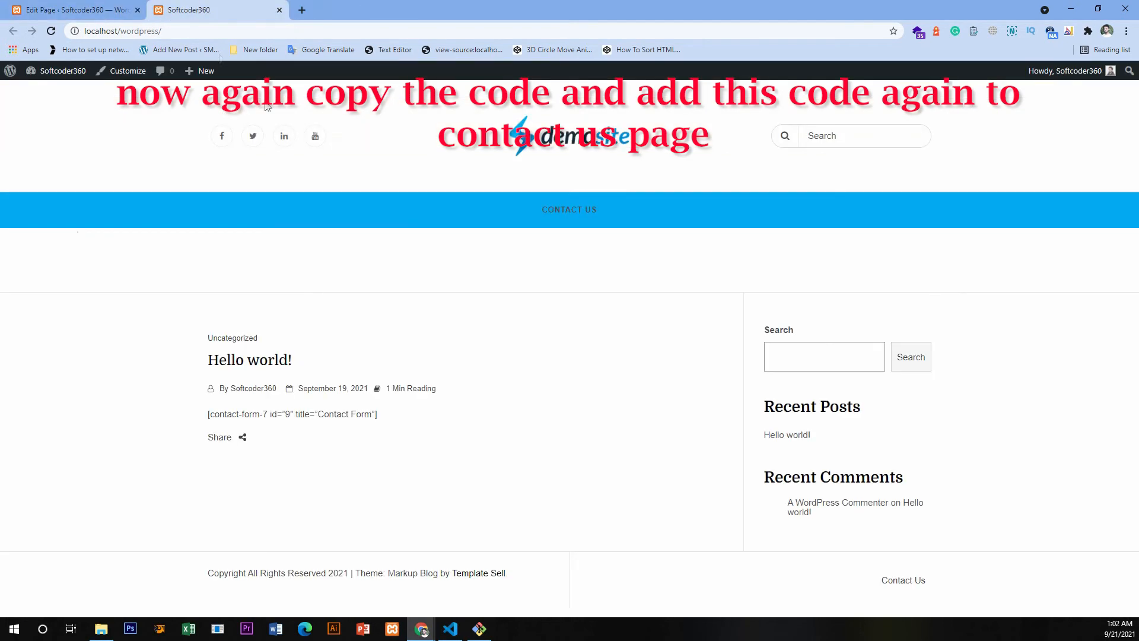
click(569, 209)
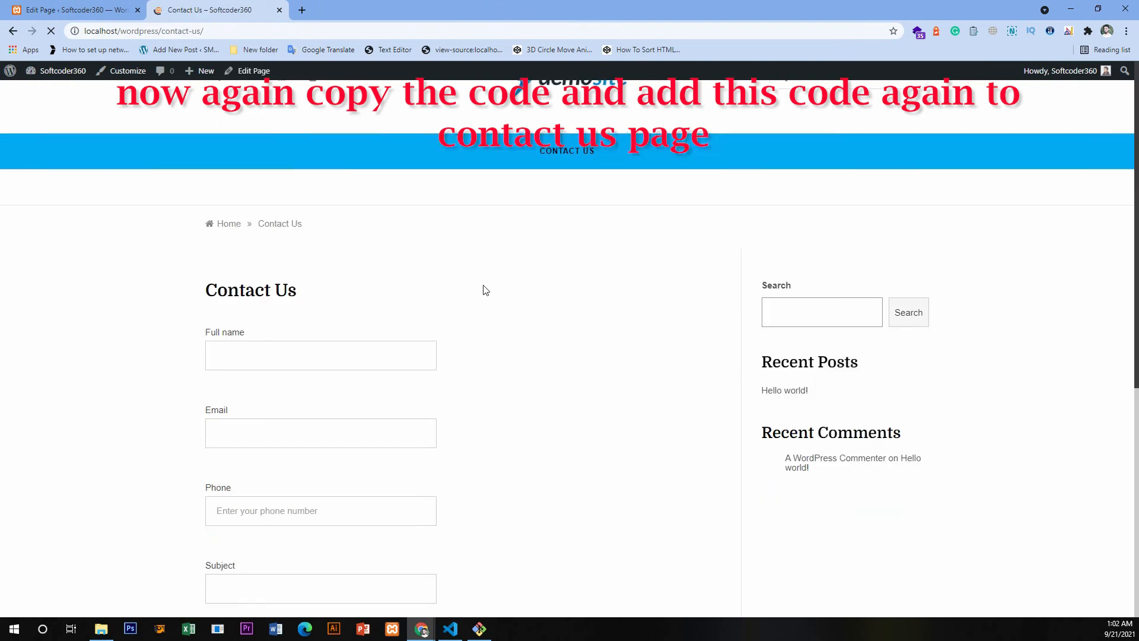
- Examine the published contact form's labels, input fields, phone placeholder and submit button
scroll(486, 290, down, 1)
drag(207, 230, 326, 234)
scroll(397, 229, down, 1)
drag(209, 212, 280, 214)
scroll(279, 214, down, 2)
click(212, 175)
double_click(212, 175)
click(320, 274)
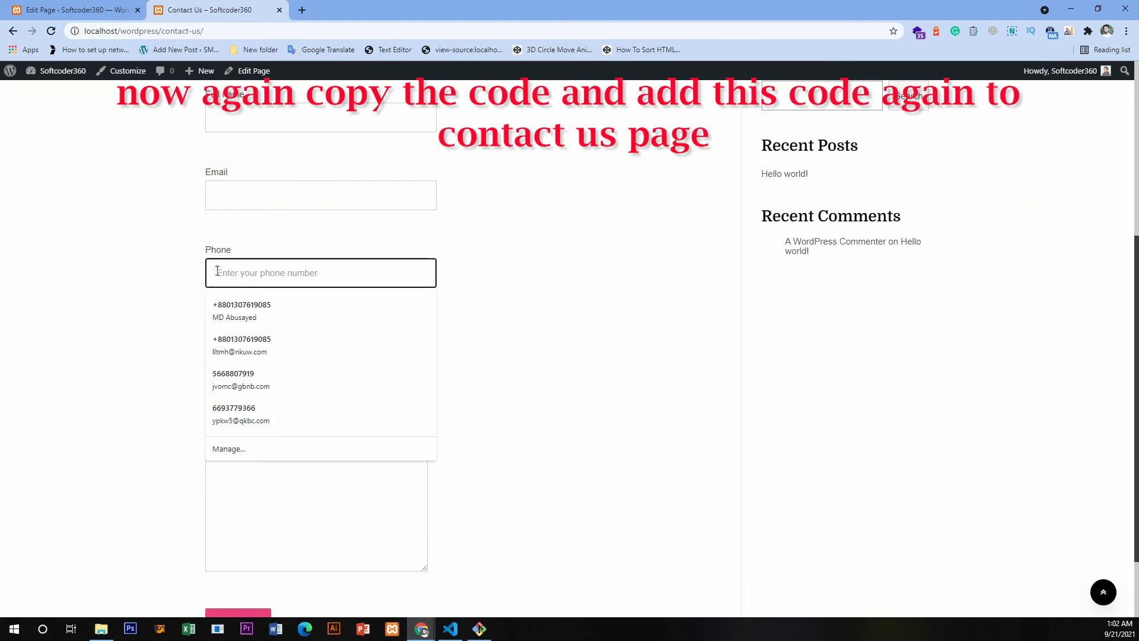
click(119, 244)
drag(211, 250, 240, 251)
drag(209, 330, 254, 323)
scroll(191, 397, down, 1)
scroll(158, 333, up, 5)
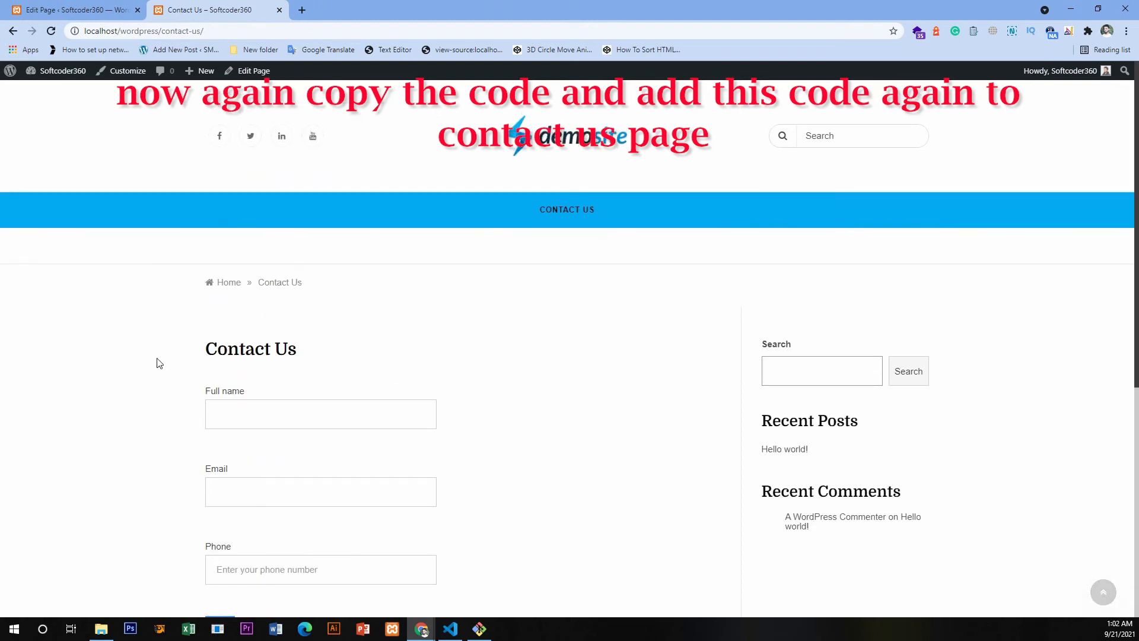
scroll(159, 363, down, 2)
click(256, 294)
- Return to the WordPress admin and reopen the Contact Us form from Contact Form 7's plugin settings
click(77, 9)
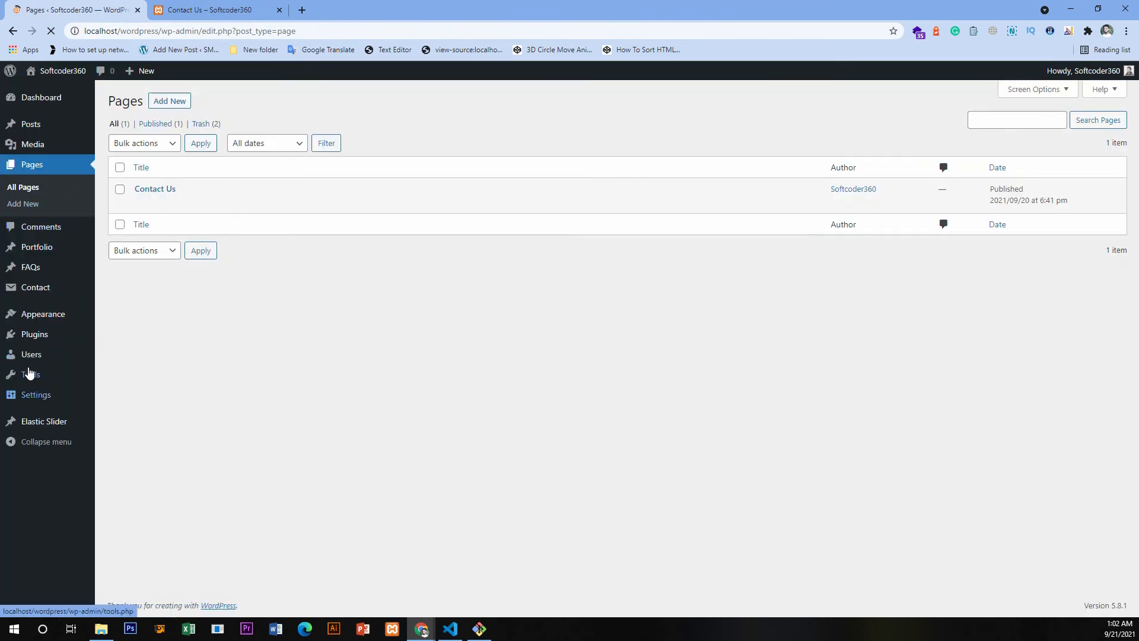
mouse_move(33, 334)
click(133, 343)
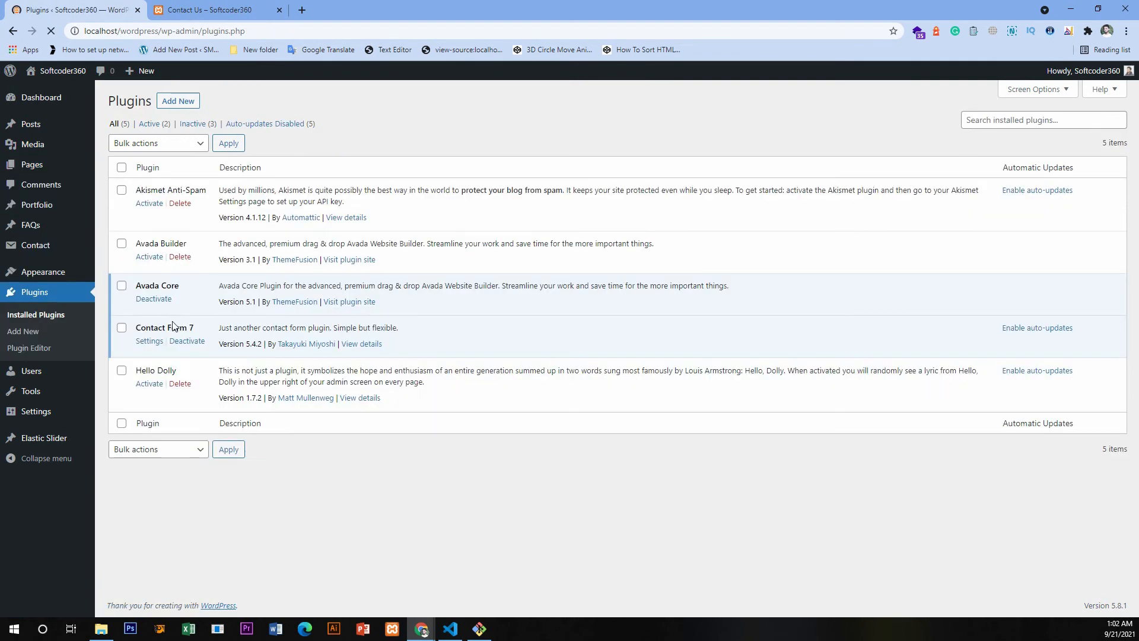
click(147, 343)
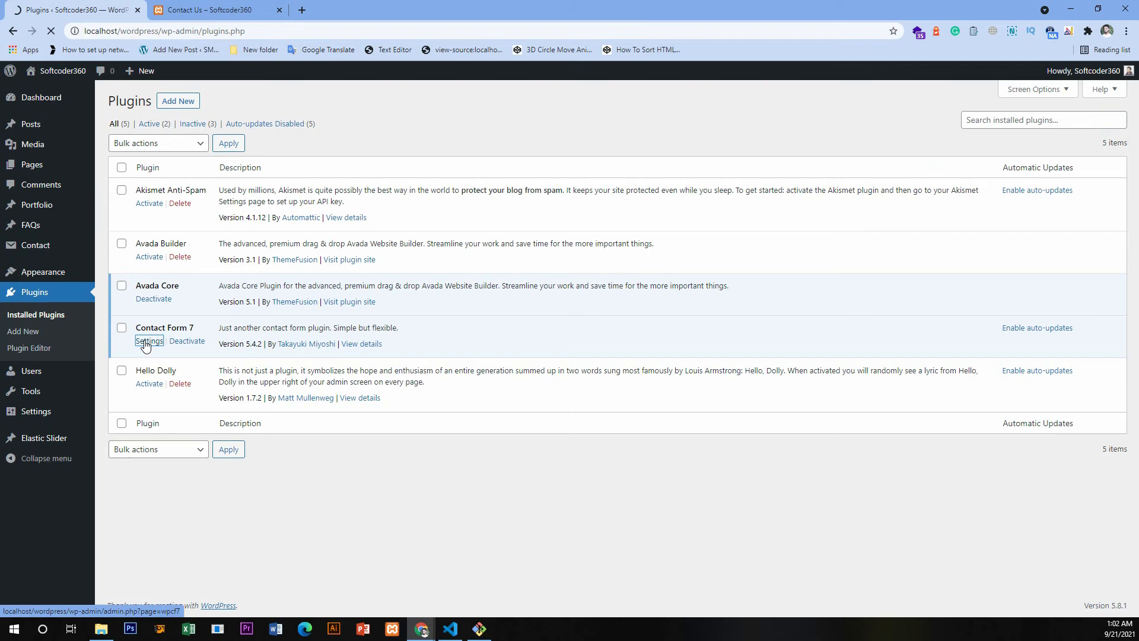
click(142, 381)
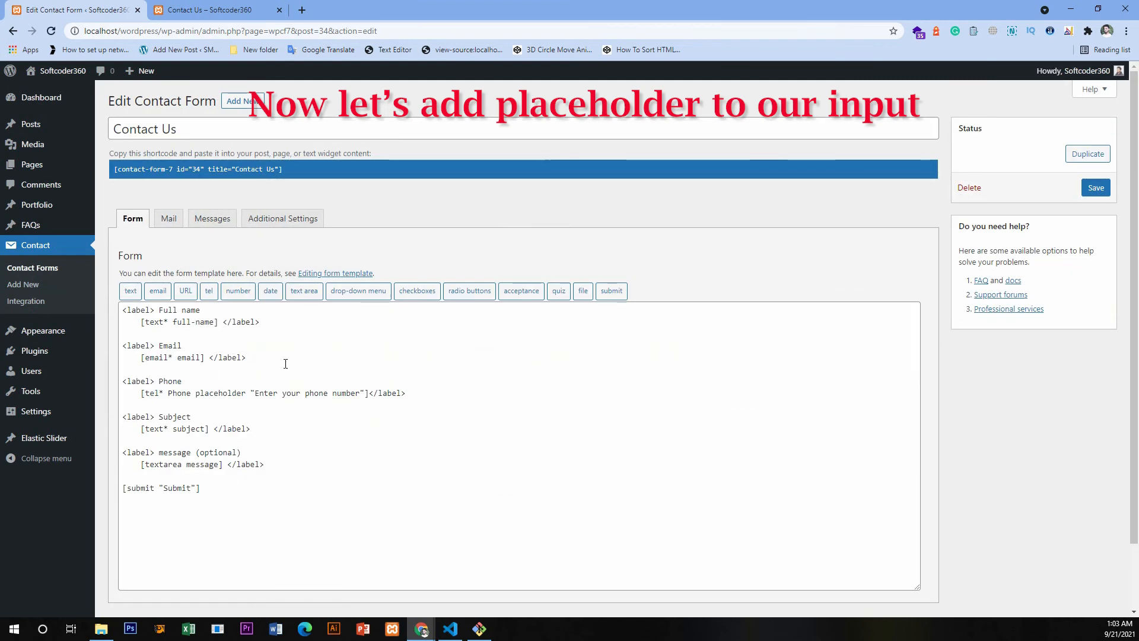
- Add the placeholder "Enter your name" to the full-name field's tag and save the contact form
click(214, 322)
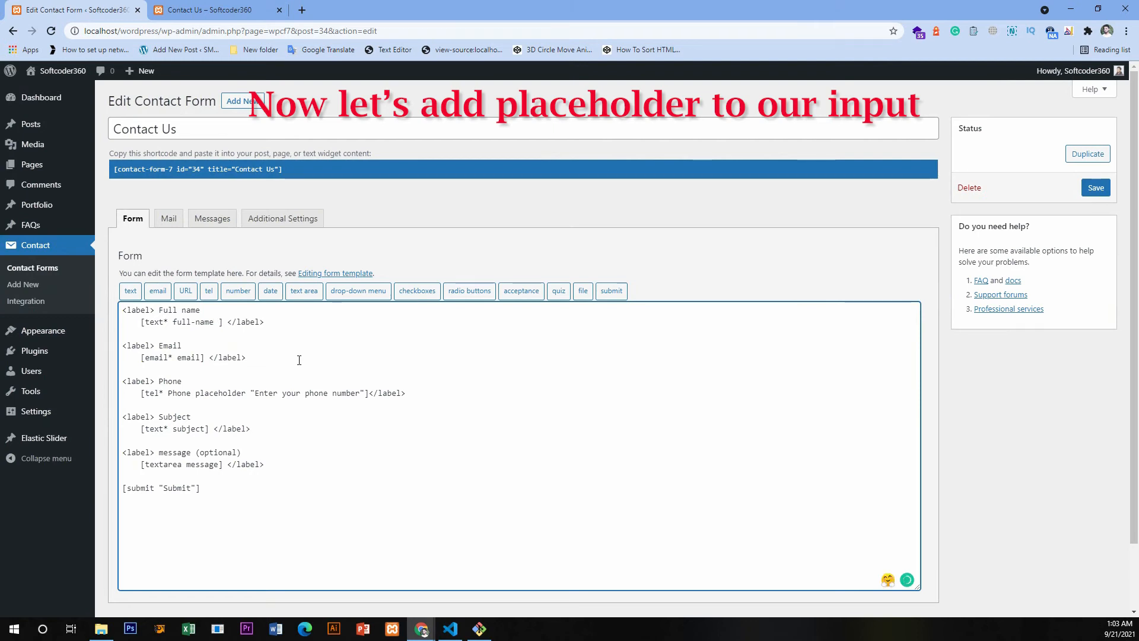
key(ctrl+Left)
key(ctrl+Left)
key(ctrl+Left)
text(placeholder "")
key(Left)
text(Enter )
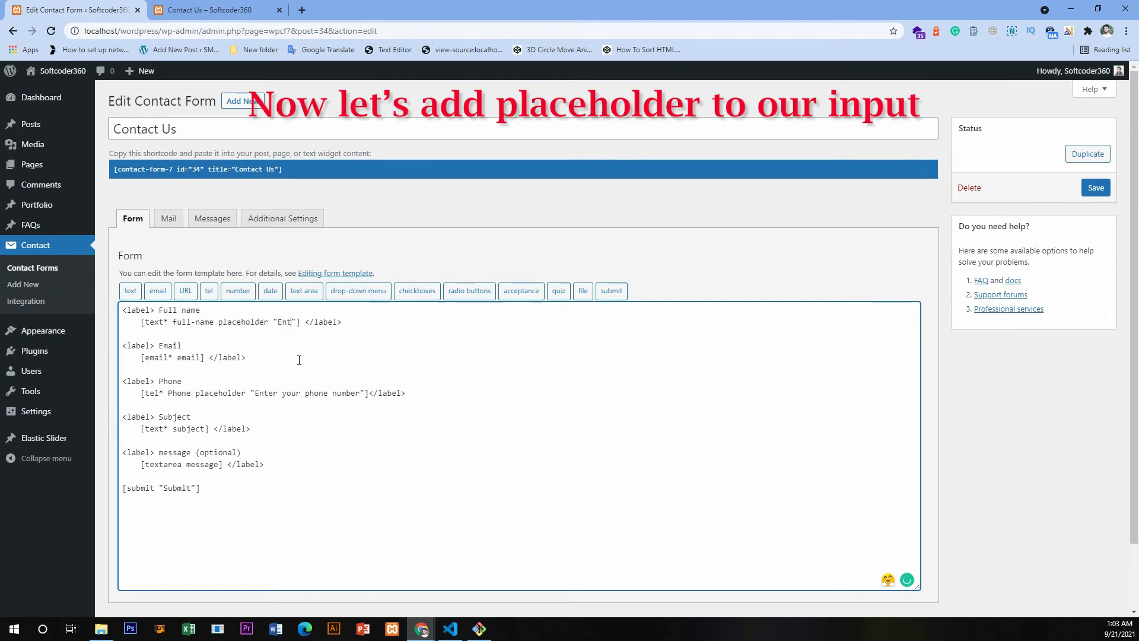
text(your name)
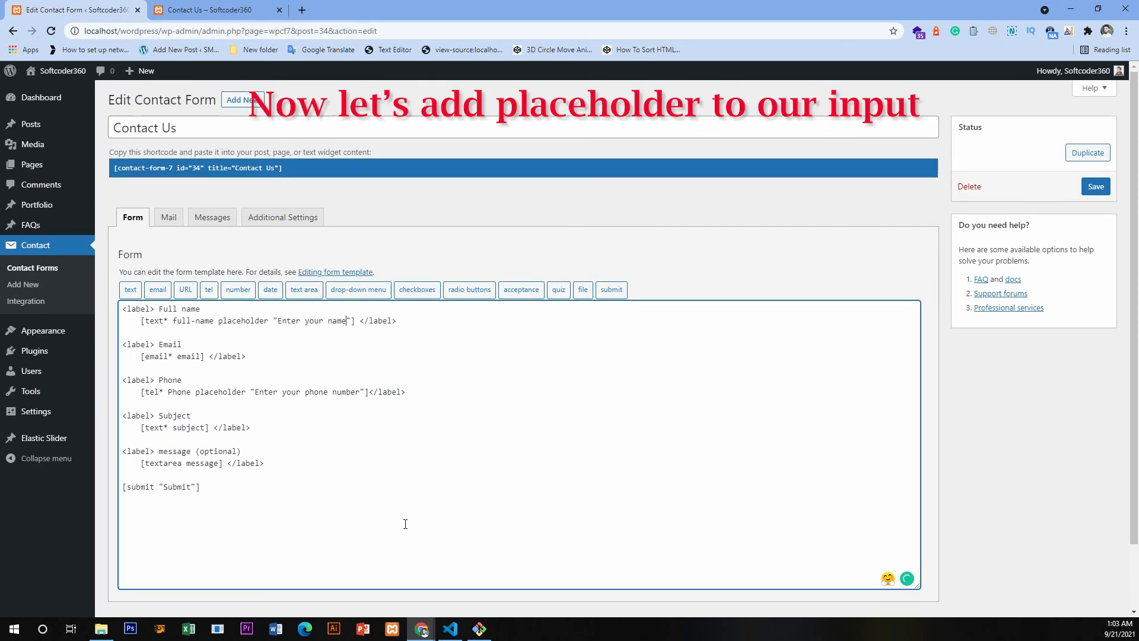
scroll(402, 524, down, 1)
click(1096, 129)
scroll(1005, 346, up, 1)
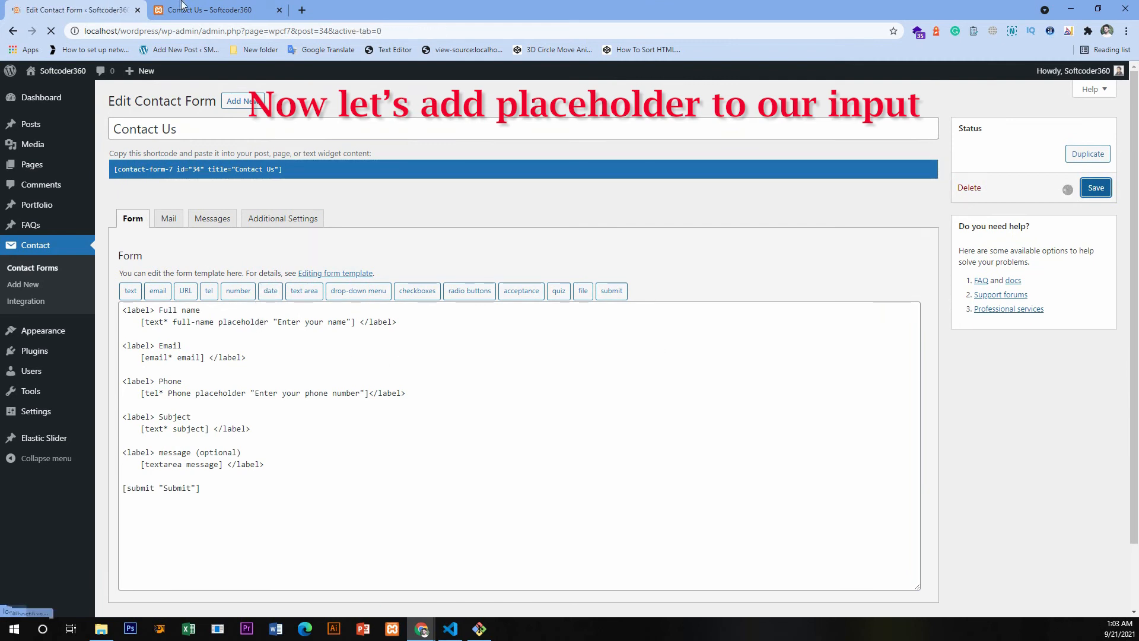
- Reload the live Contact Us page and check the Full name field's placeholder
click(208, 10)
key(F5)
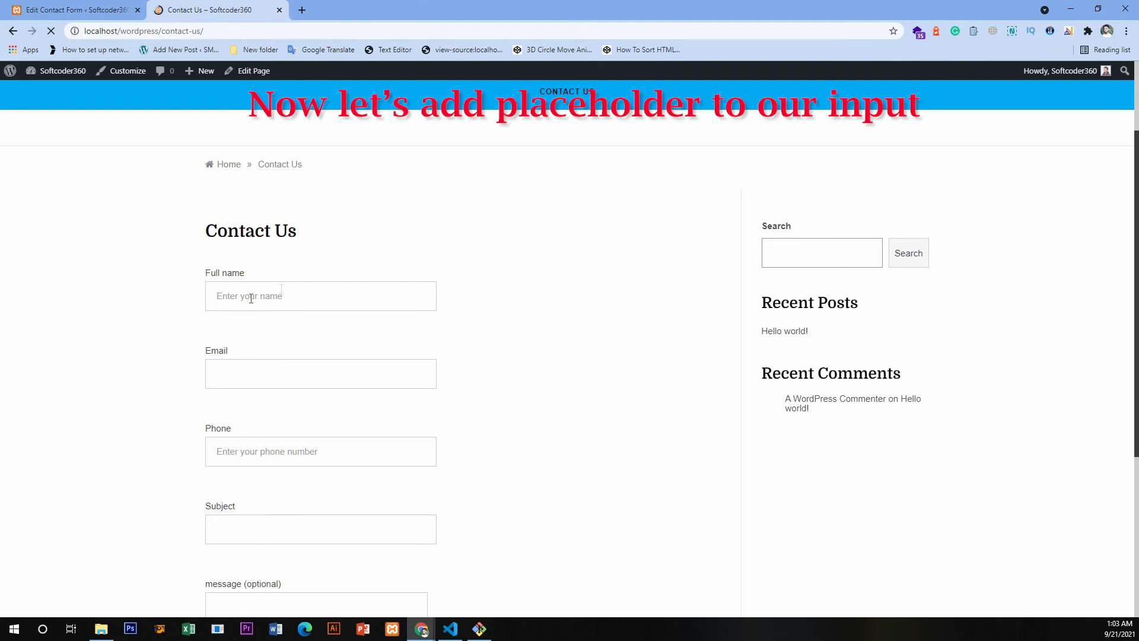
click(220, 297)
click(160, 287)
- Return to the form editor and add the placeholder "Enter your email" to the email field's tag
click(82, 9)
scroll(197, 371, down, 2)
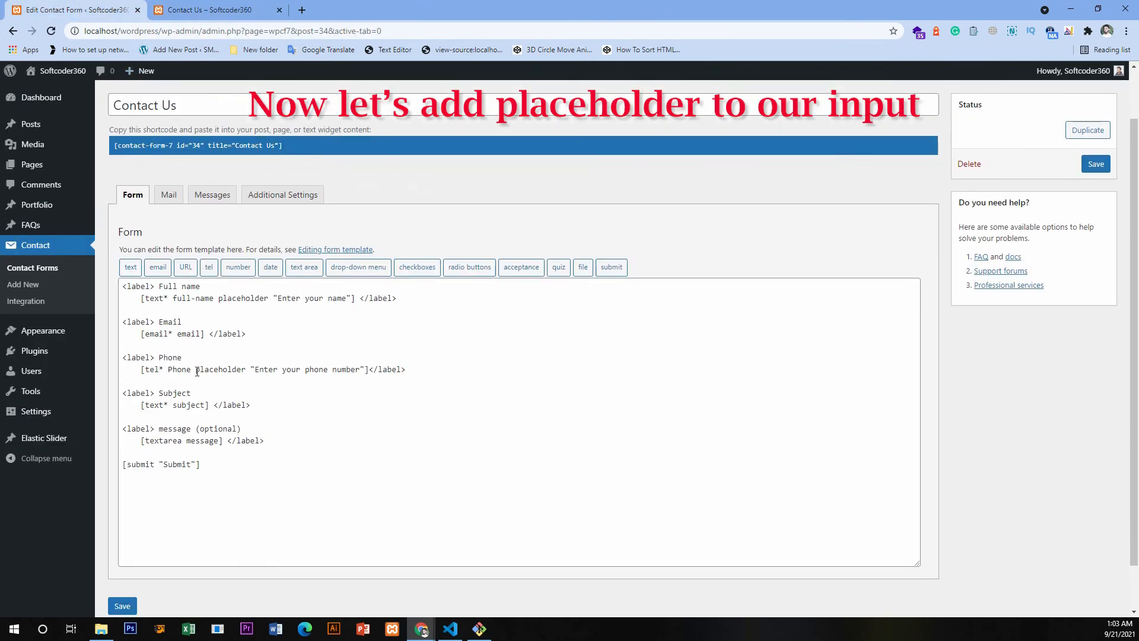
click(201, 333)
text(email placeholder)
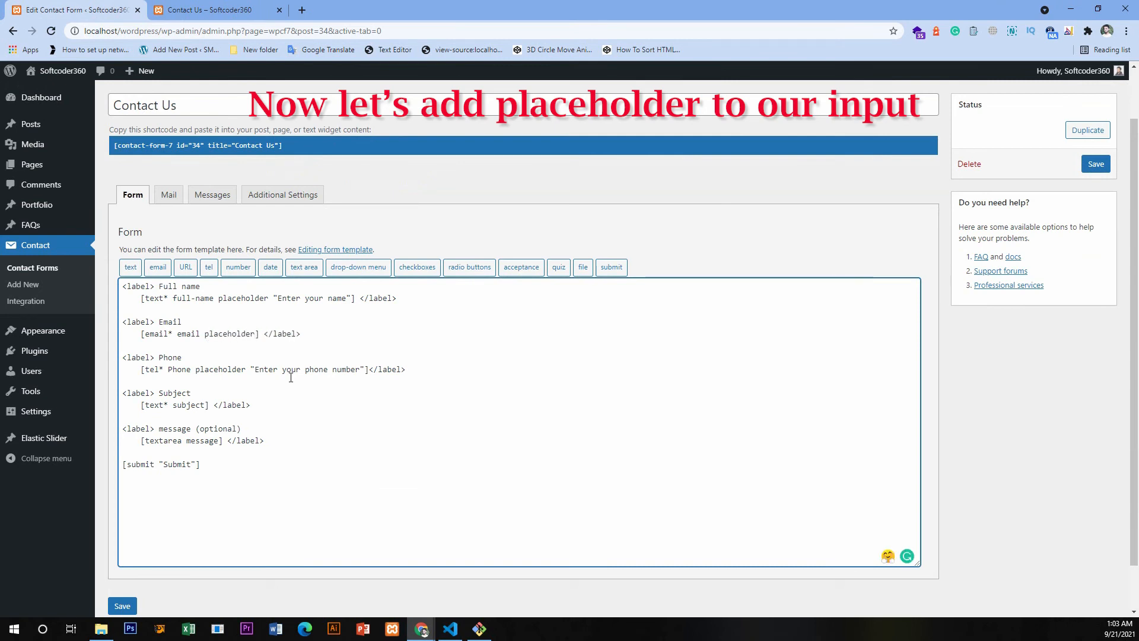
text( "Enter y")
key(Left)
text(Enter your email)
- Add the placeholder "Write your subject" to the subject field's tag
click(205, 405)
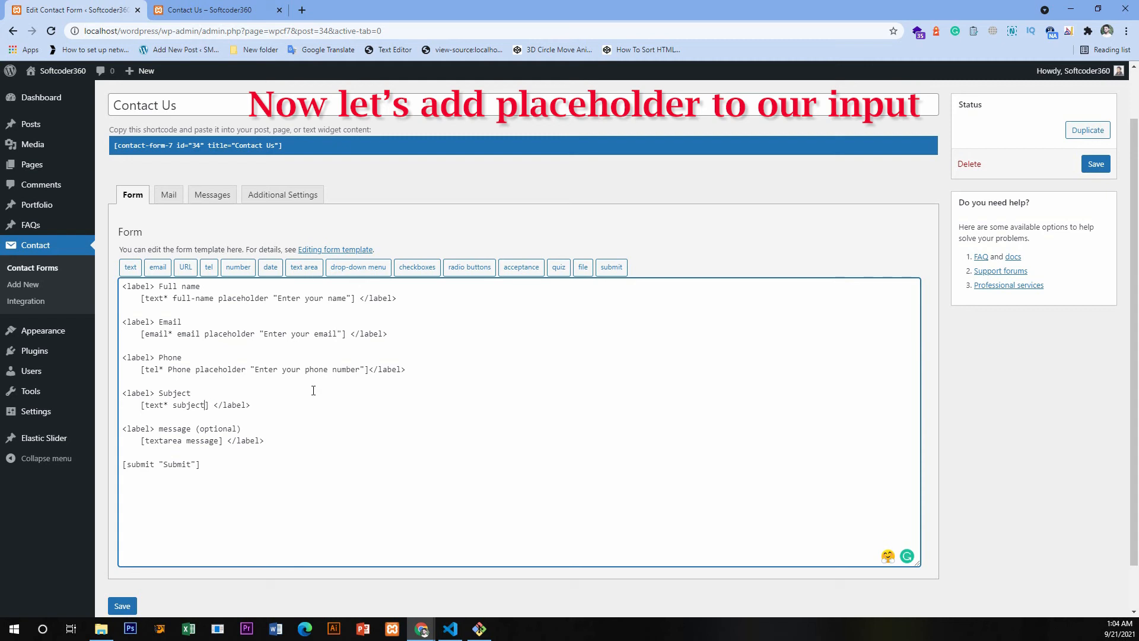
text(placeholder=)
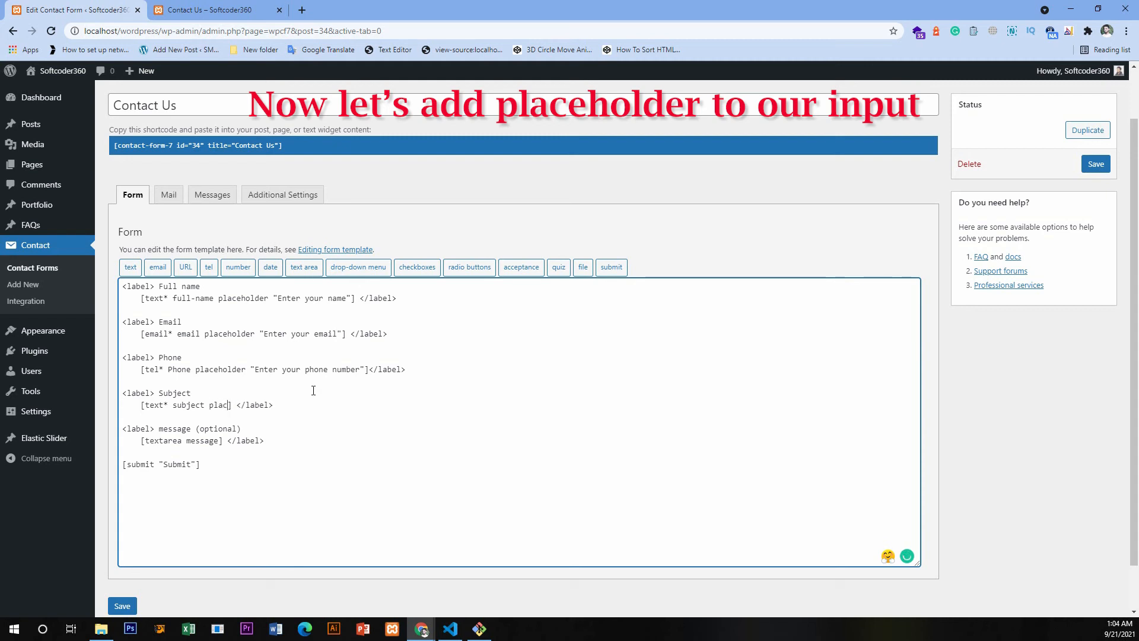
key(BackSpace)
key(BackSpace)
text("Write )
text(your subje)
text(ct)
text(placeholder)
text( '')
text(Write your m)
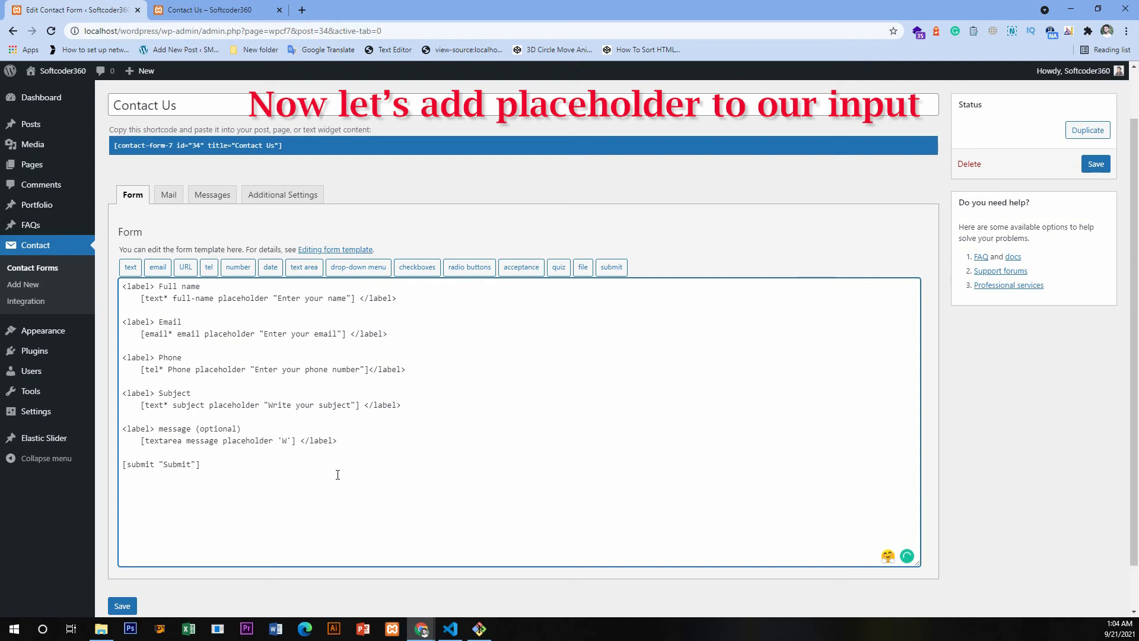
text(essage)
- Add the placeholder 'Write your message' to the message text area's tag and save the contact form
click(124, 605)
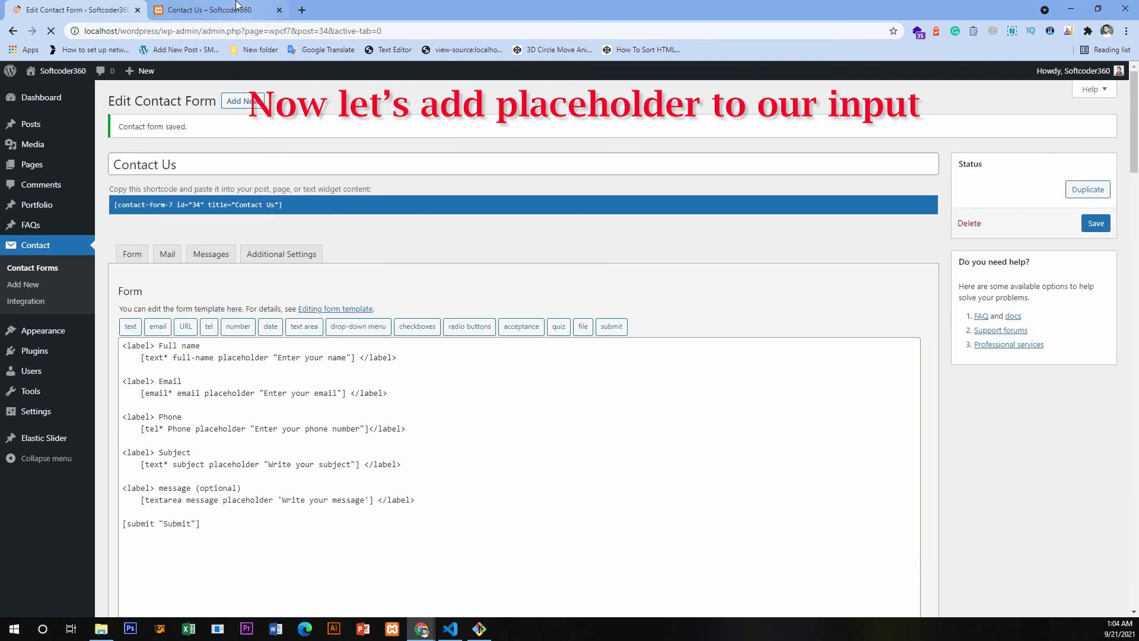
- Reload the live Contact Us page and check the placeholders of all the form's input fields
click(234, 8)
click(51, 31)
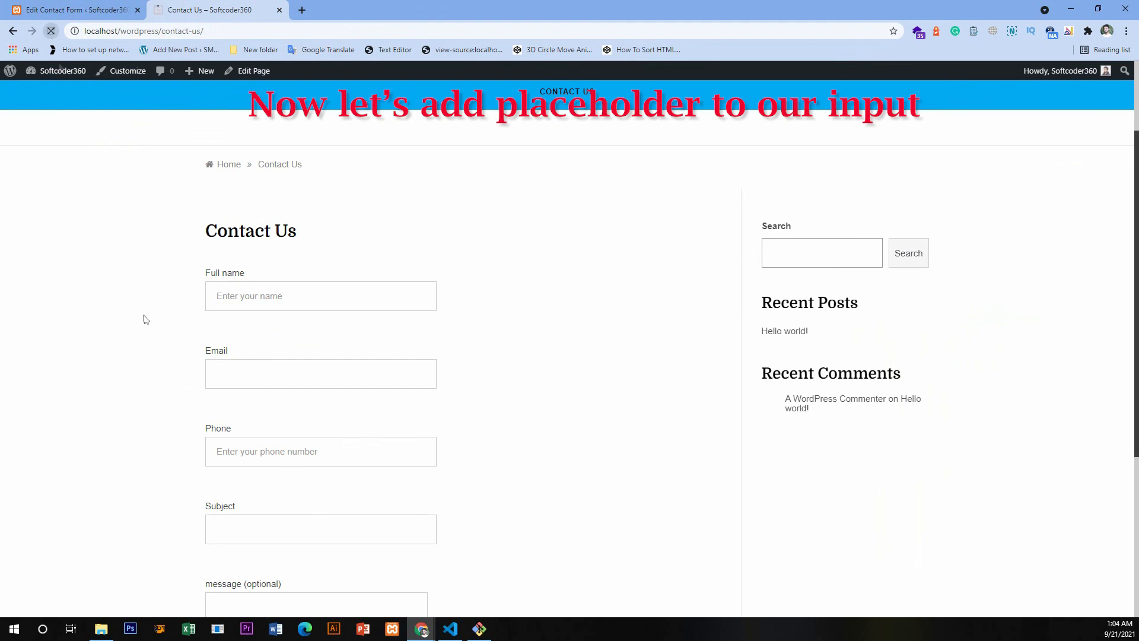
scroll(145, 320, down, 1)
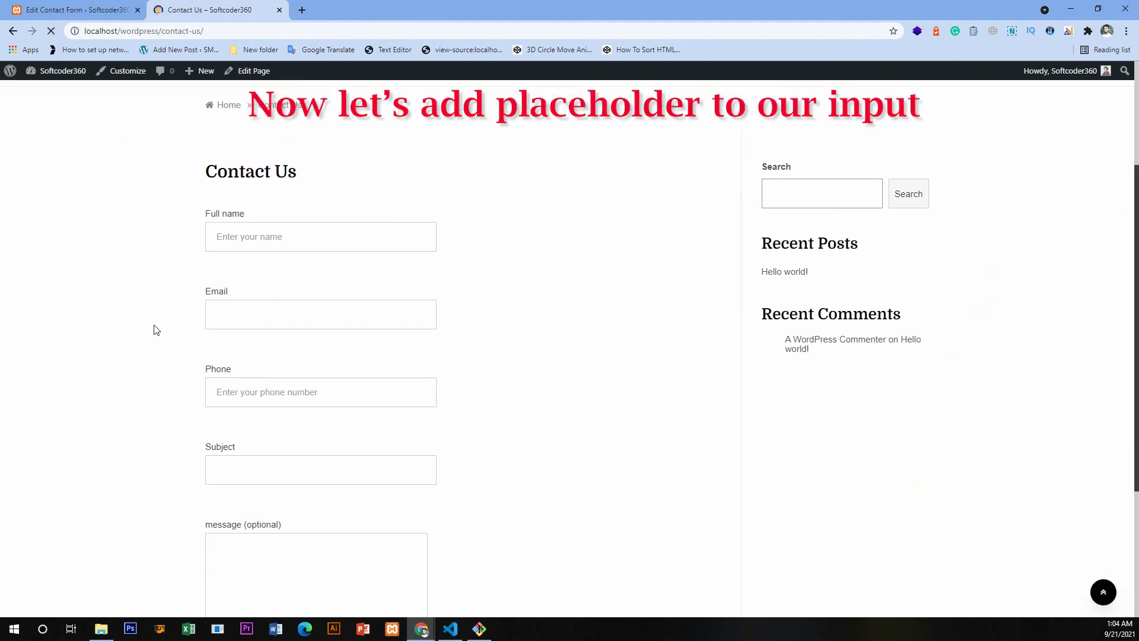
scroll(241, 352, down, 3)
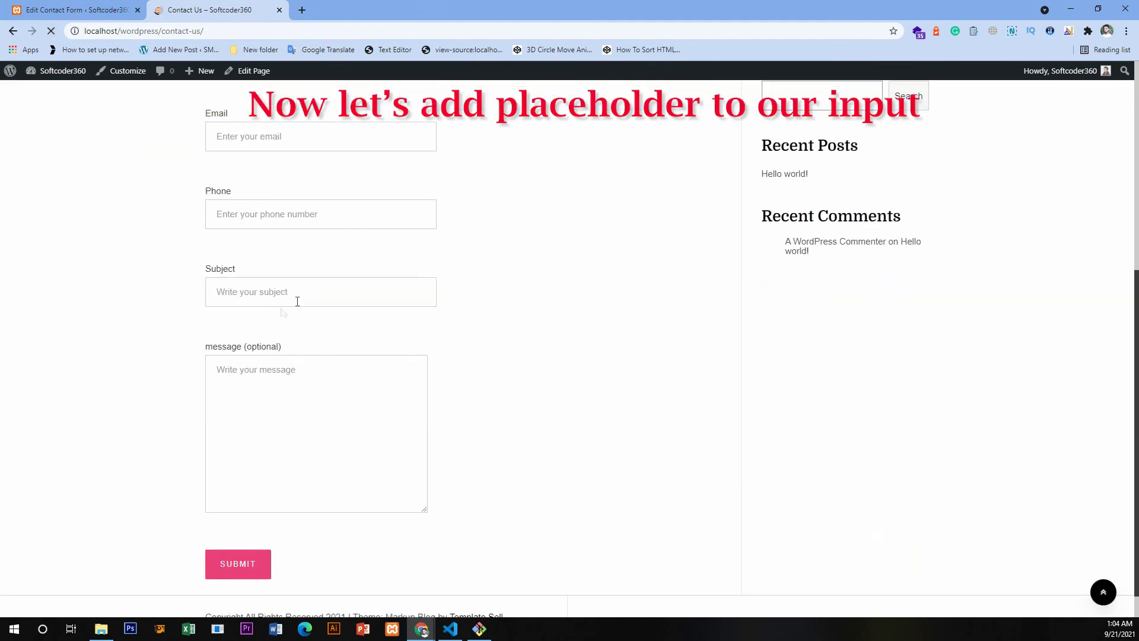
scroll(242, 287, up, 6)
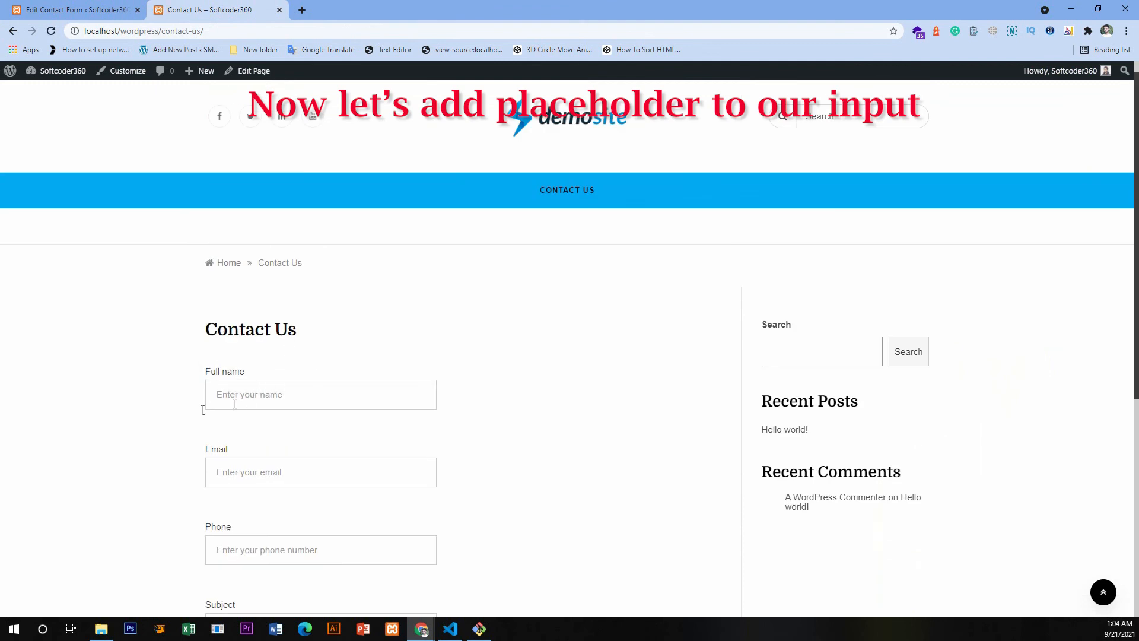
scroll(203, 410, down, 1)
click(243, 334)
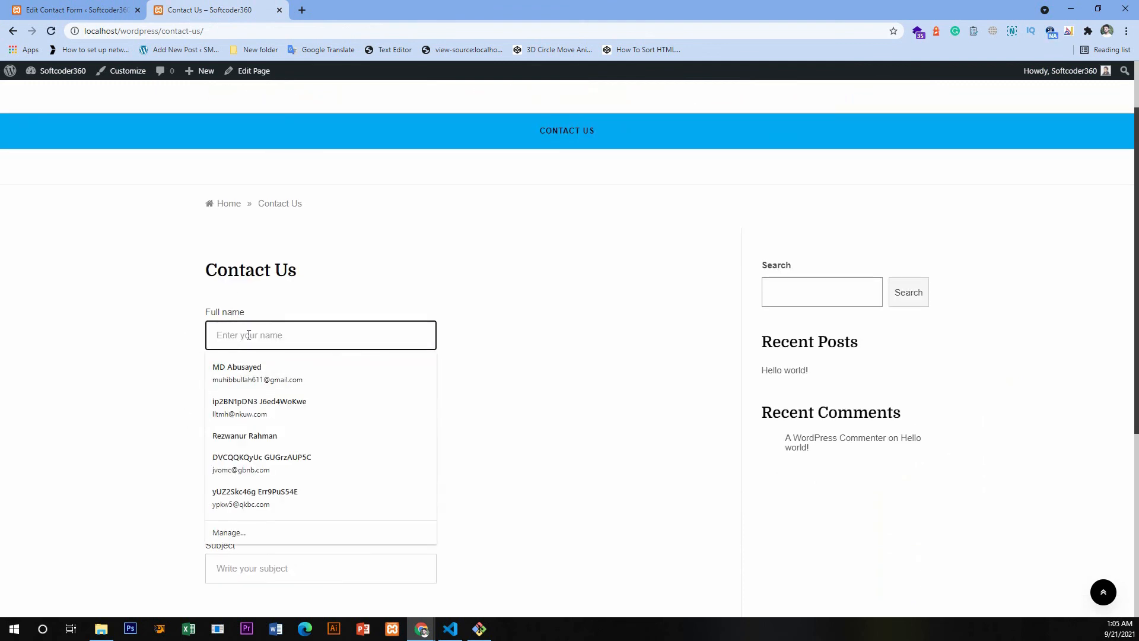
- In the form editor, remove the placeholder keyword from the full-name tag, keeping "Enter your name" as its default value, and save
key(ctrl+Page_Up)
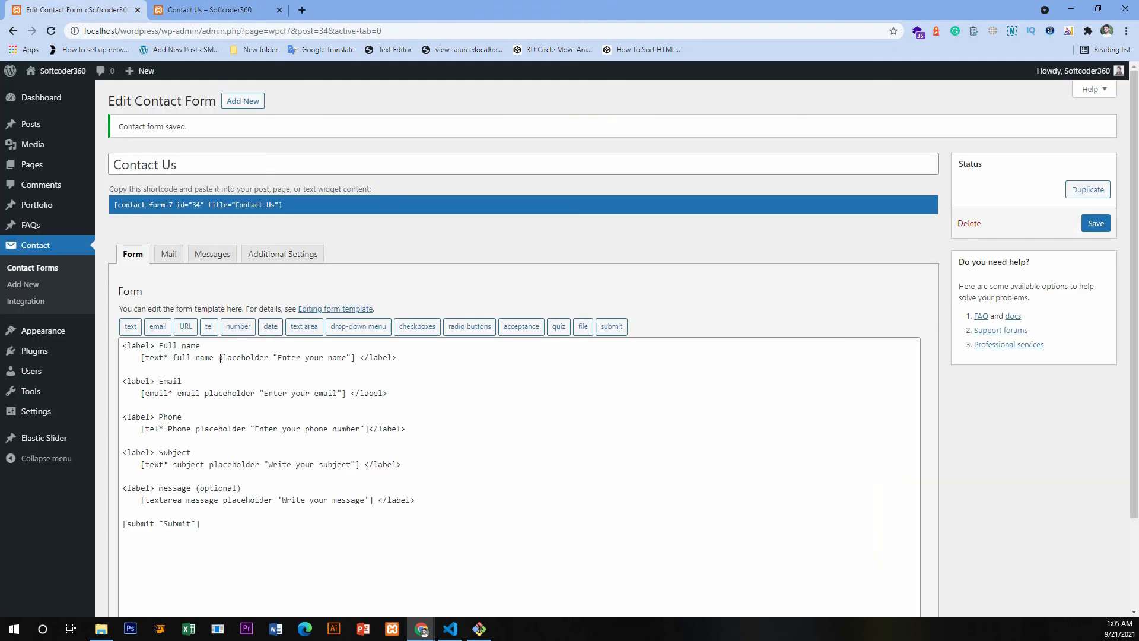
double_click(220, 358)
key(BackSpace)
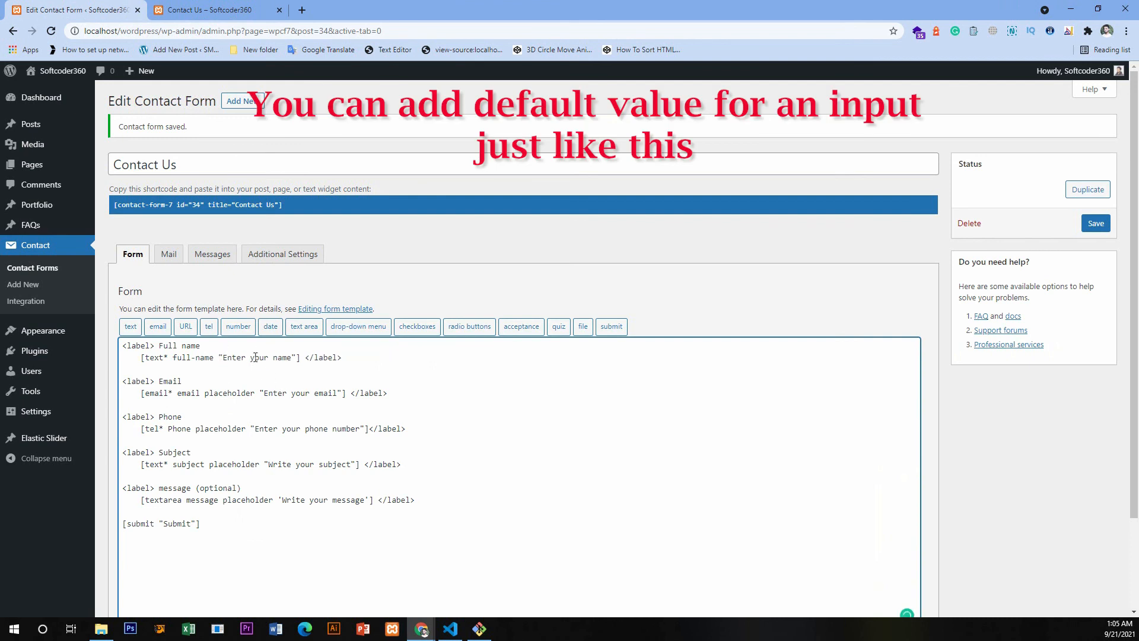
scroll(534, 321, down, 2)
scroll(673, 274, up, 1)
click(1099, 173)
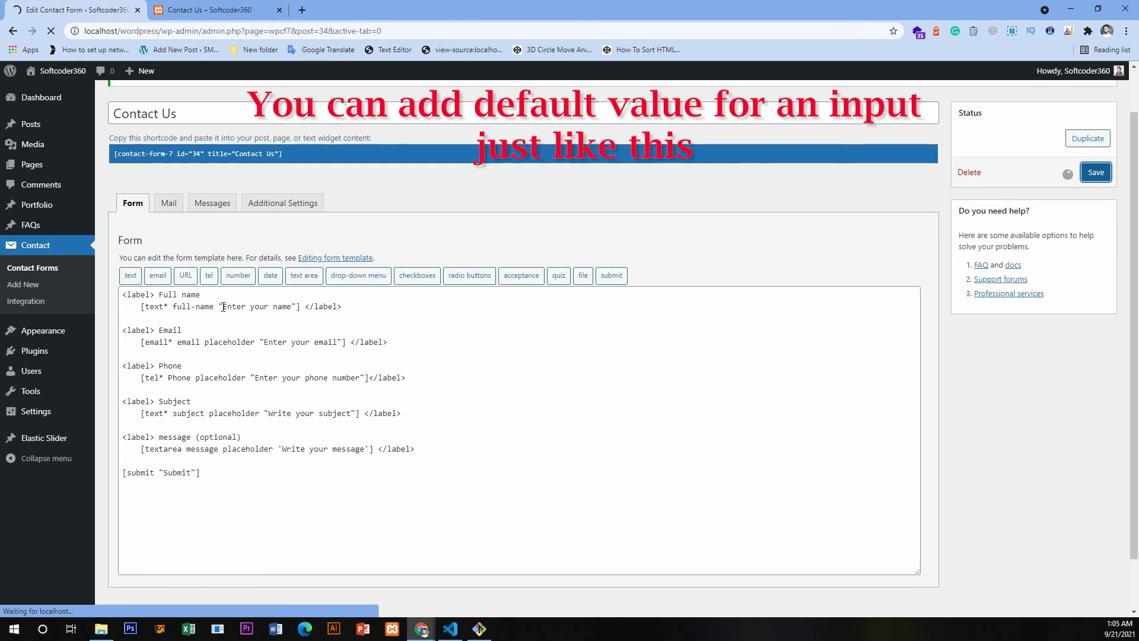
- Change the full-name field's default value to "Default Name" and save the contact form
drag(223, 357, 290, 357)
text(Default NM)
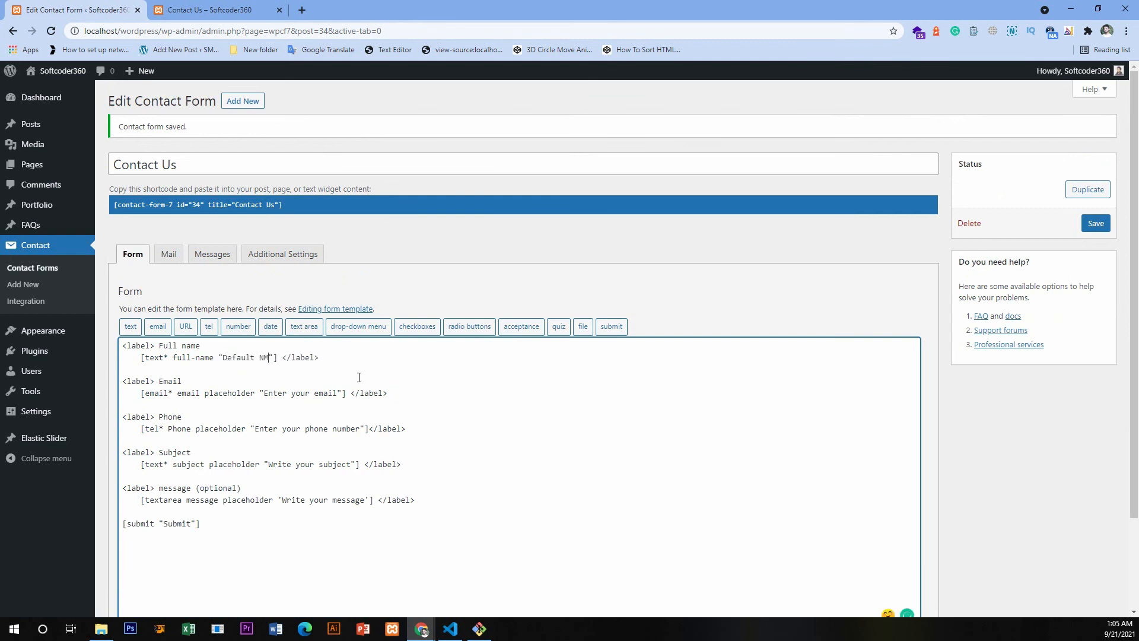
text(me)
click(1093, 225)
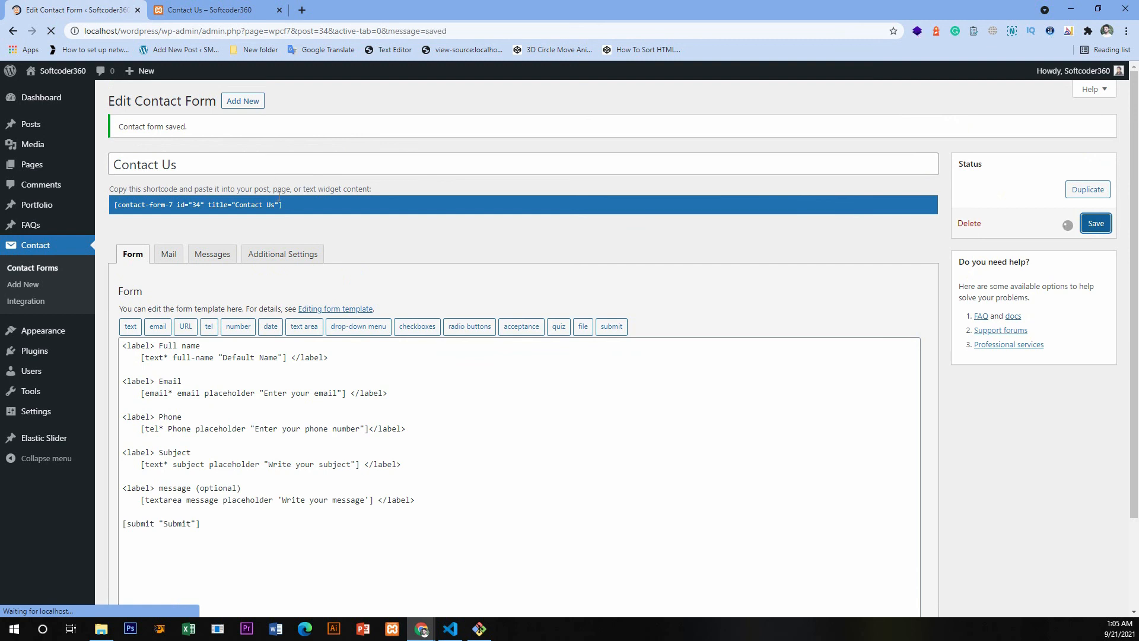
- Reload the live Contact Us page and replace the default text in the Full name field with "My name"
click(163, 6)
click(51, 31)
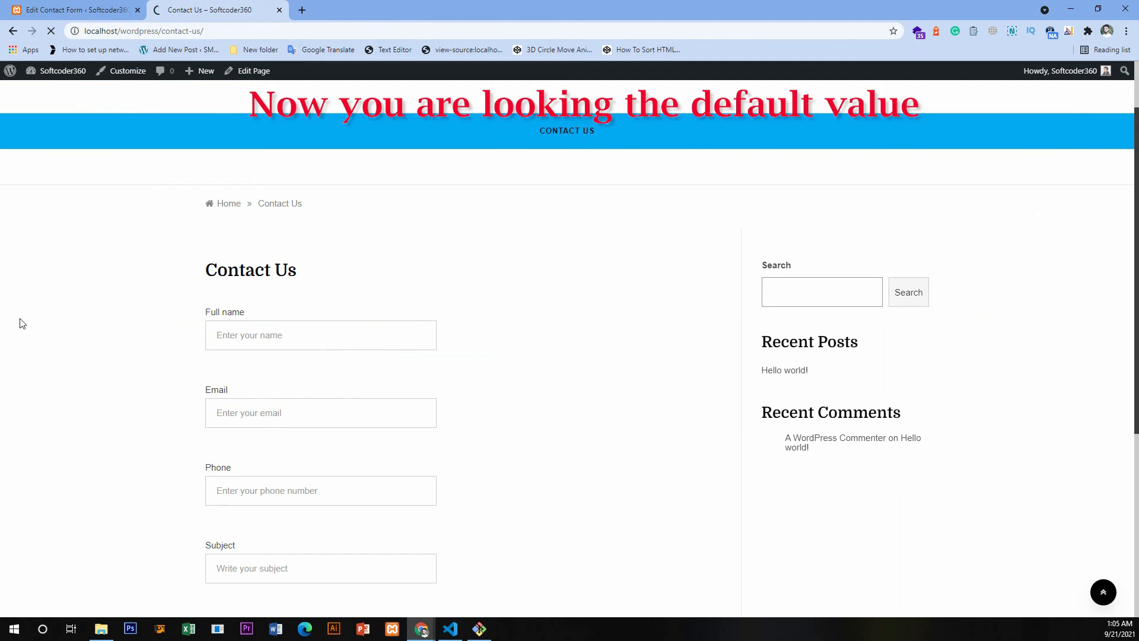
drag(271, 335, 207, 337)
click(293, 334)
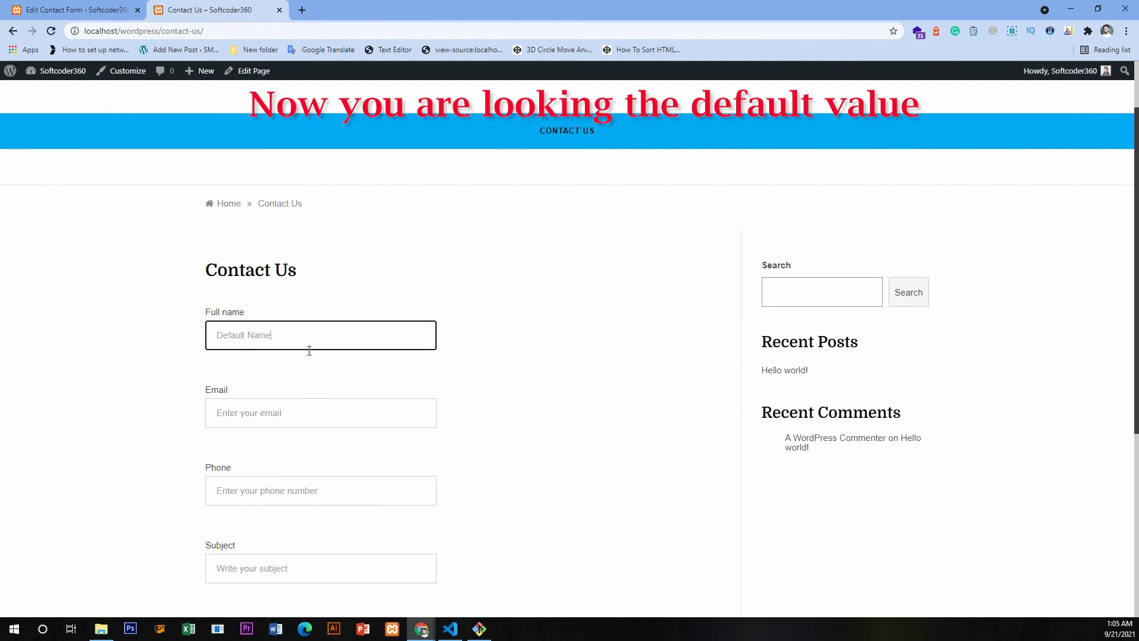
key(BackSpace)
key(BackSpace)
key(BackSpace)
key(BackSpace)
key(BackSpace)
key(BackSpace)
key(BackSpace)
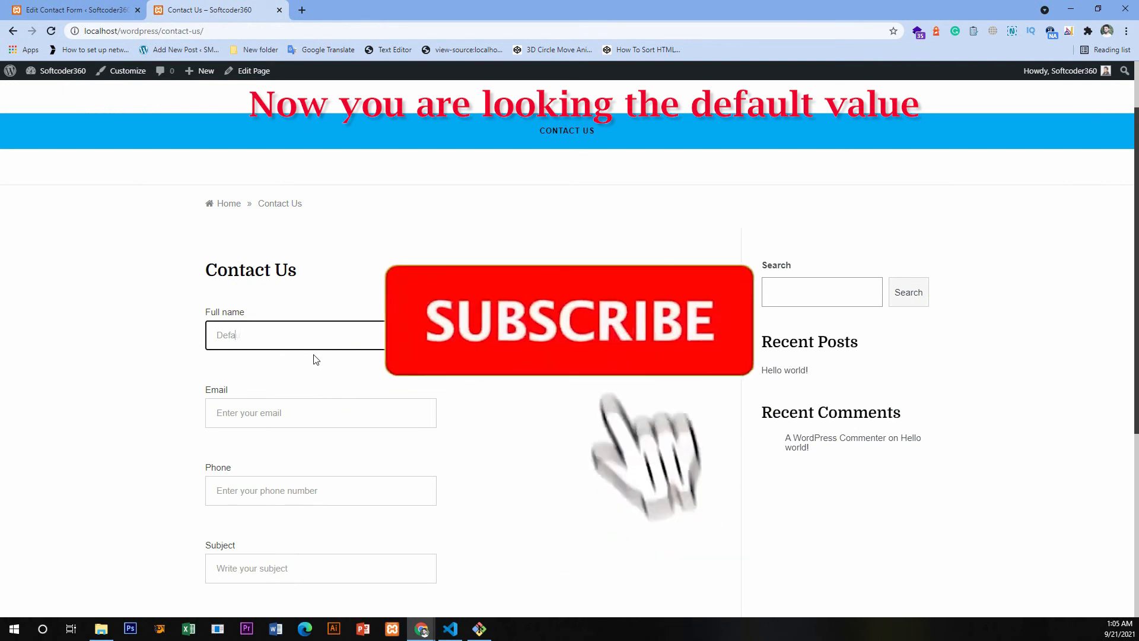
key(BackSpace)
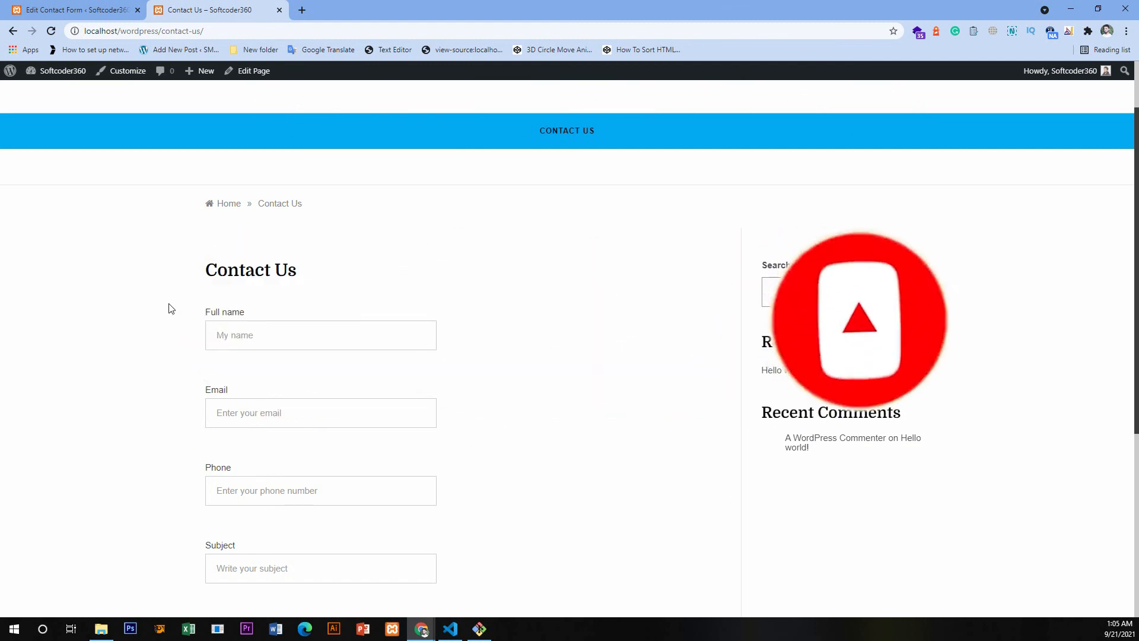
scroll(168, 351, down, 5)
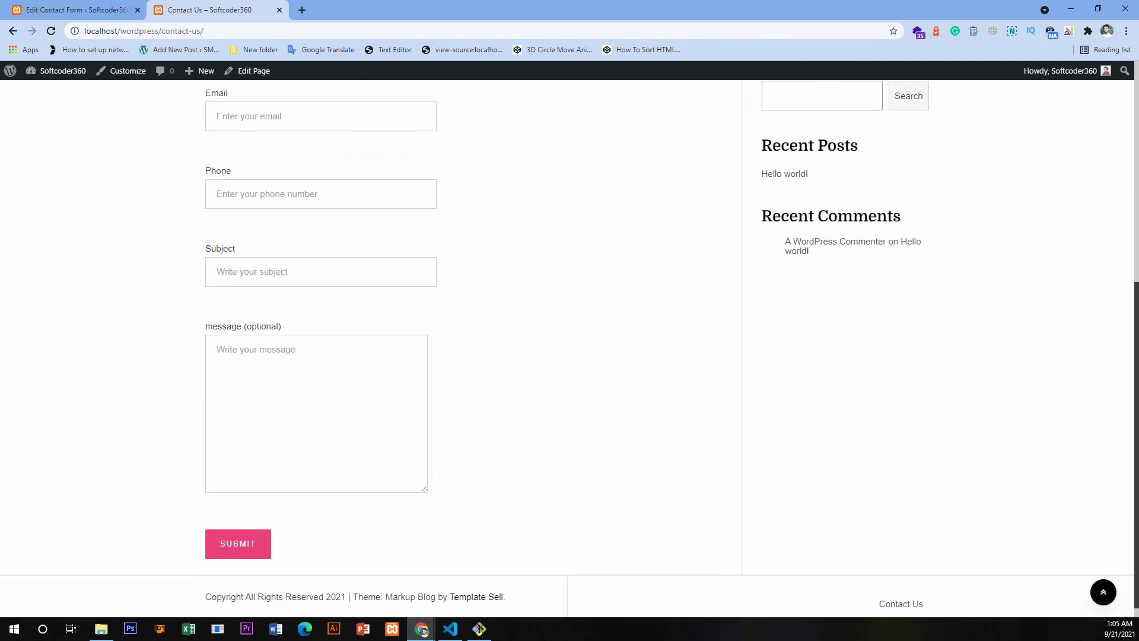